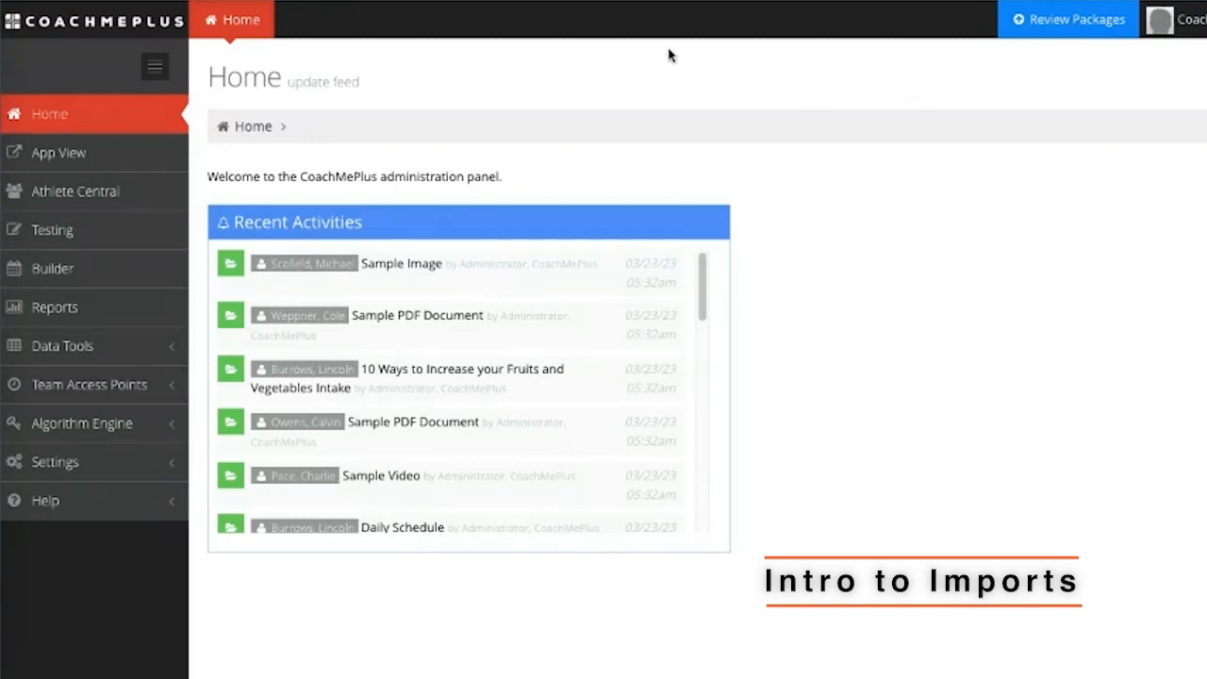
Open the Imports page in the Import settings to reach the data import tool
click(83, 468)
scroll(81, 472, down, 2)
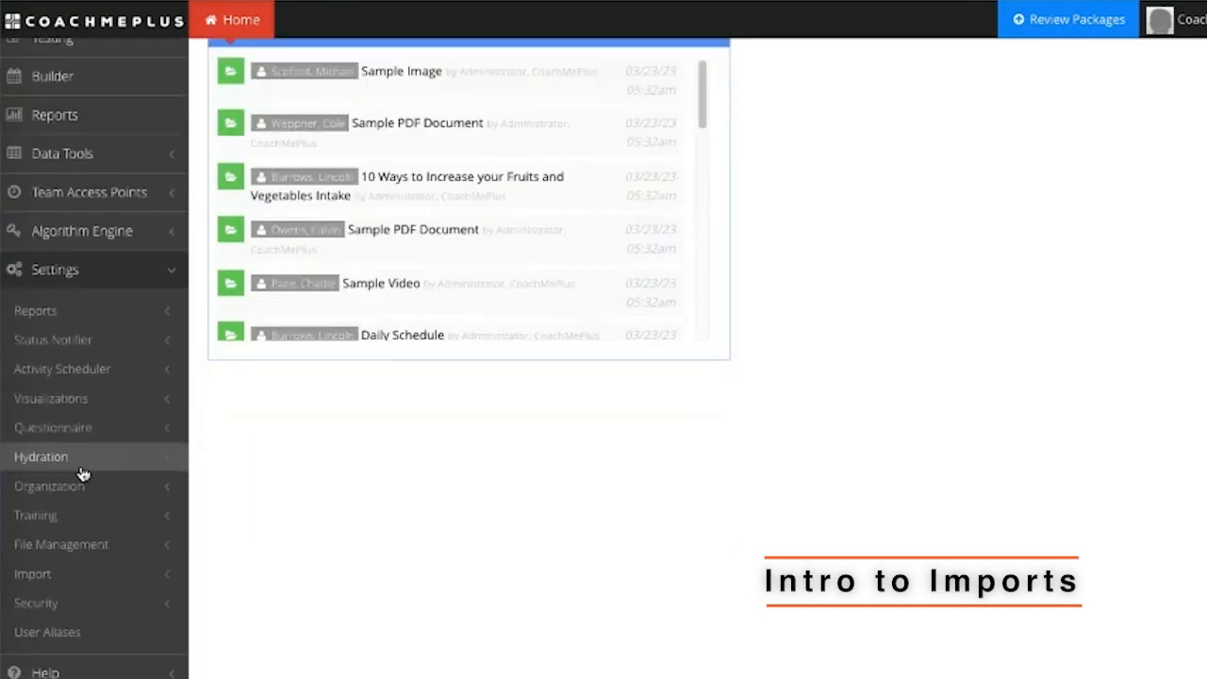
click(55, 575)
scroll(57, 577, down, 1)
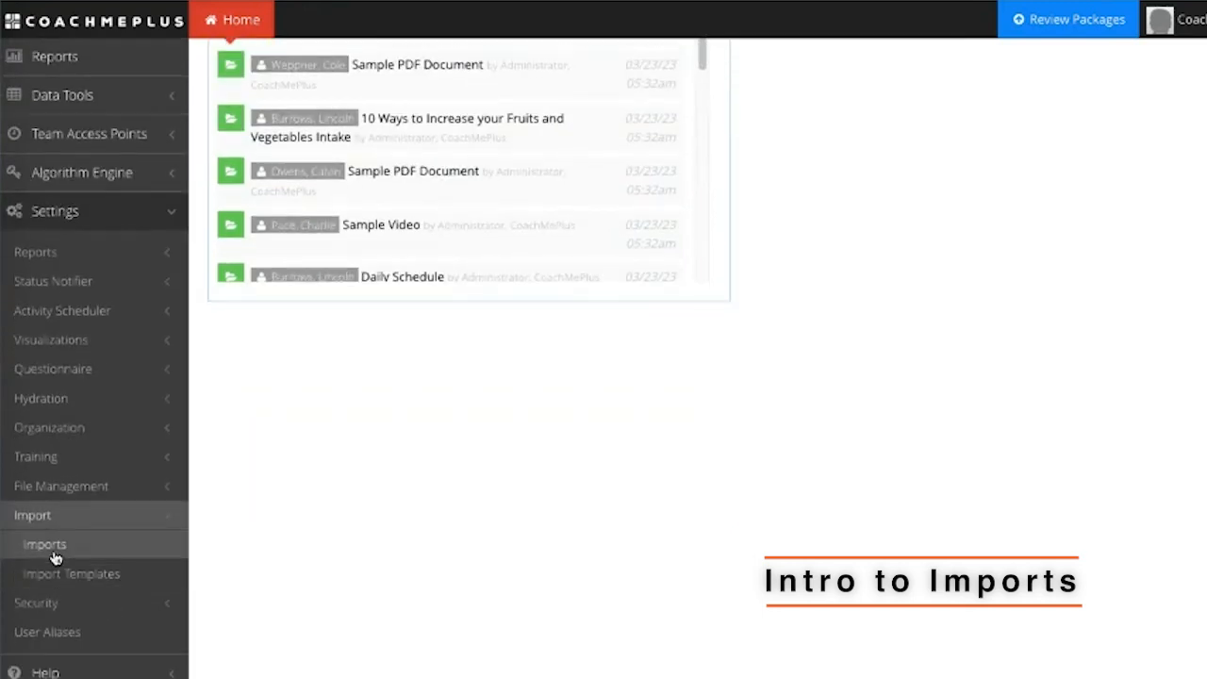
click(55, 558)
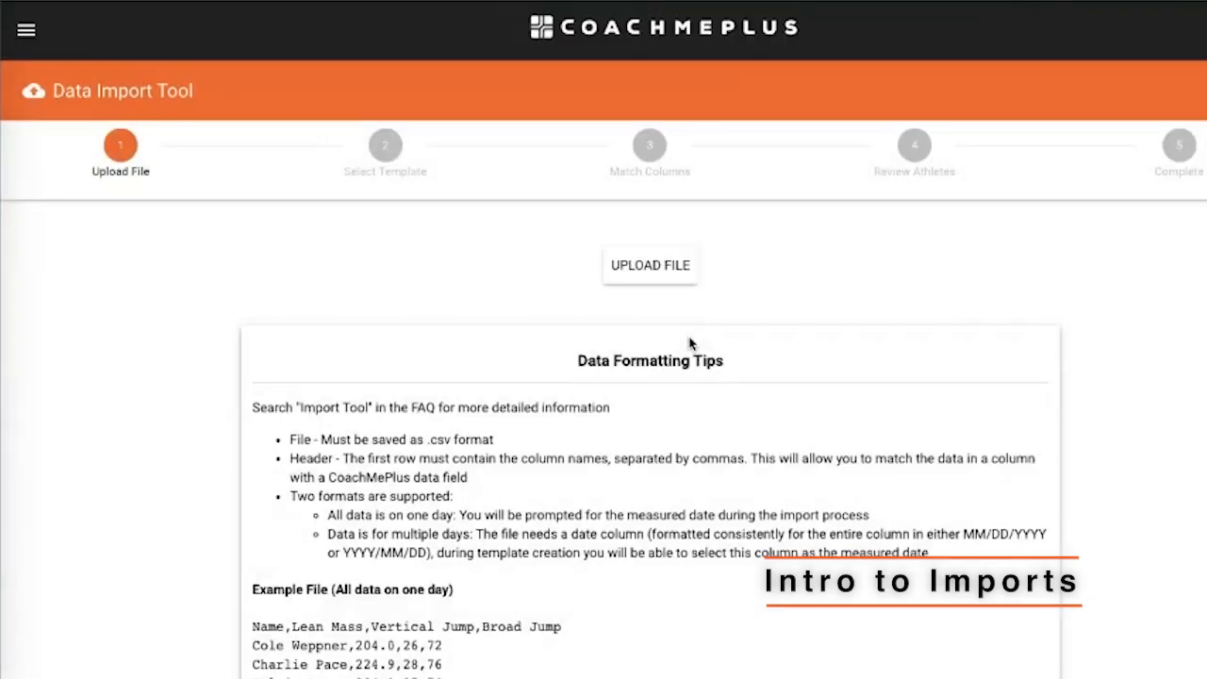
Examine the data formatting tips for the required file type, header row, supported date formats and example files
scroll(686, 260, down, 1)
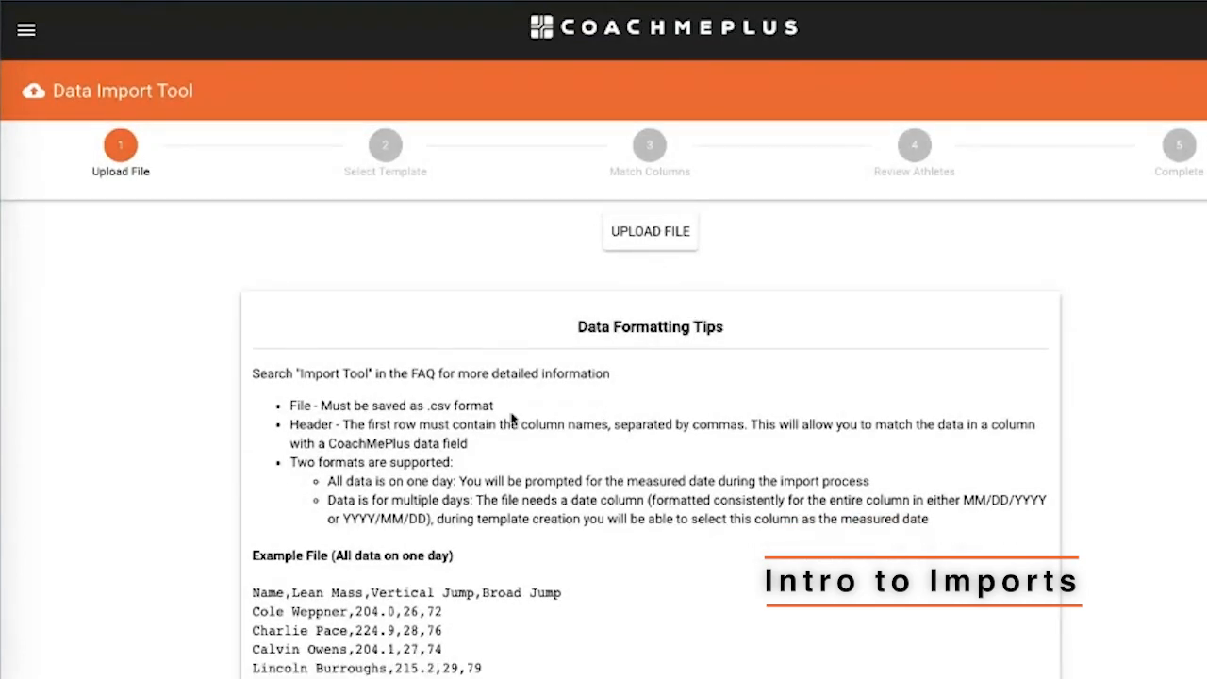
scroll(515, 420, down, 1)
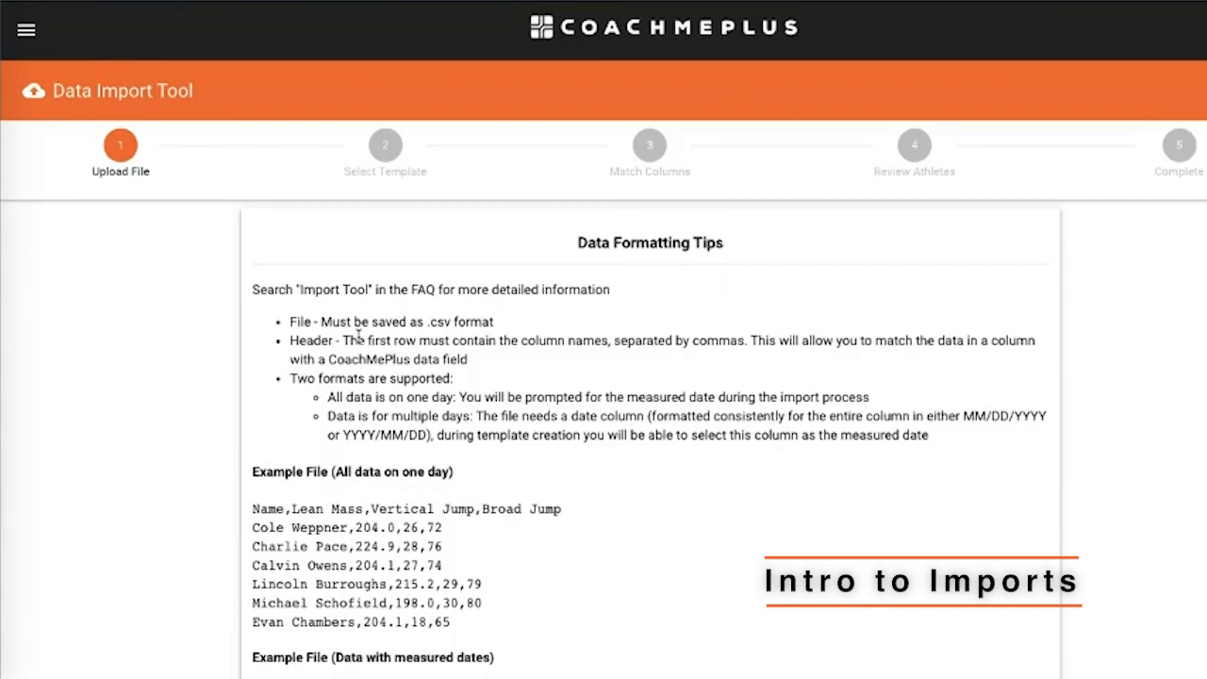
drag(357, 341, 554, 342)
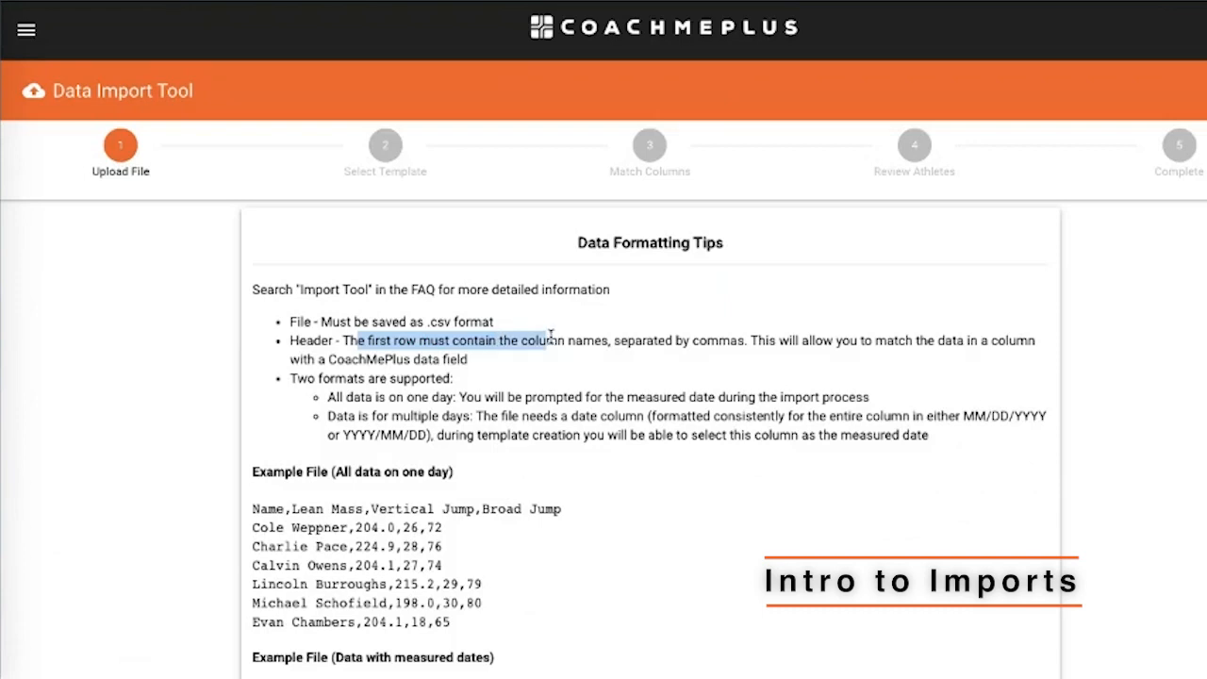
click(737, 345)
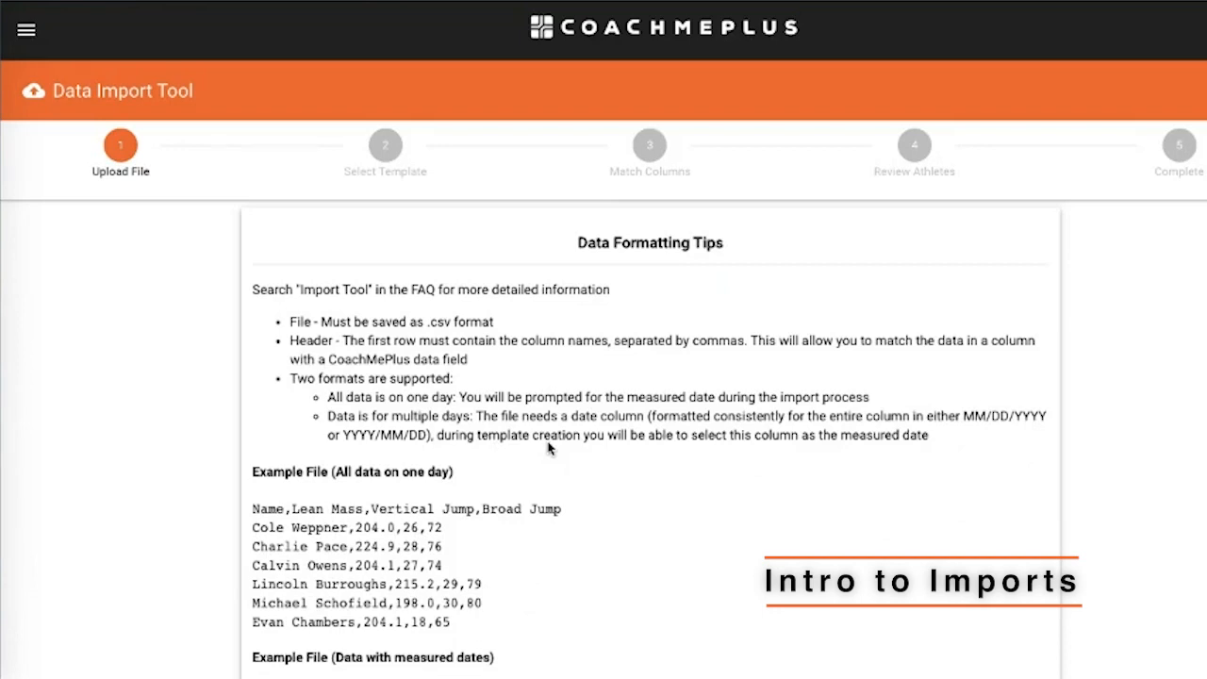
scroll(549, 447, down, 2)
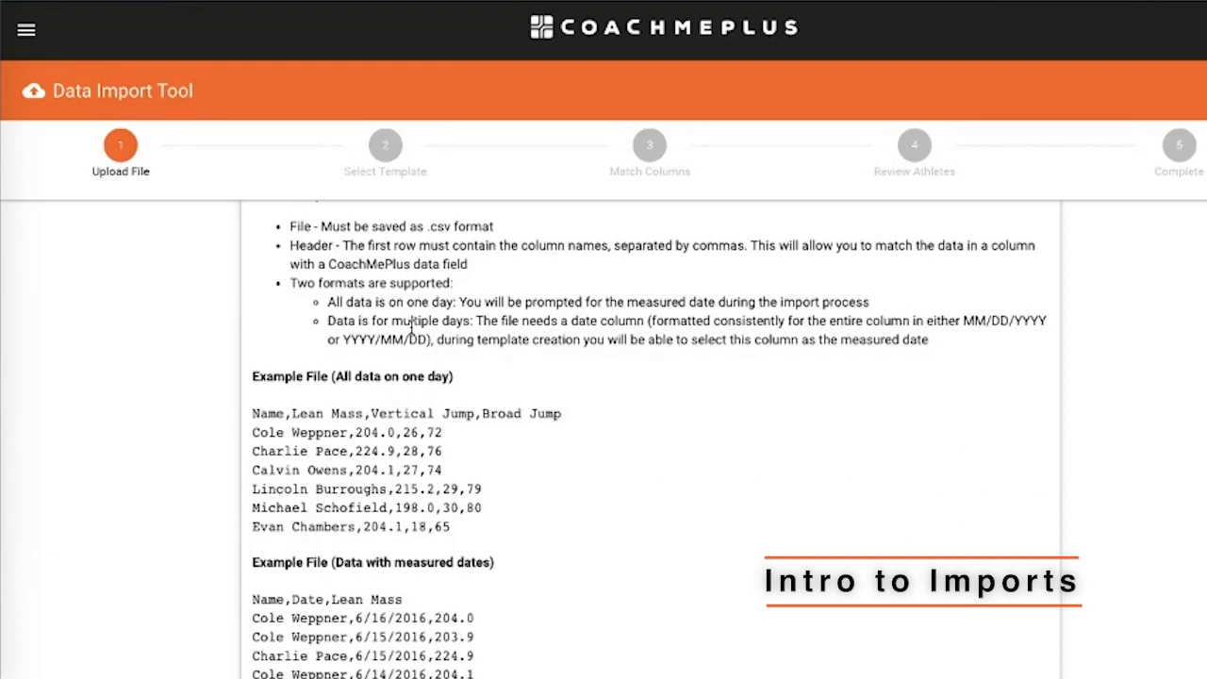
scroll(472, 500, down, 1)
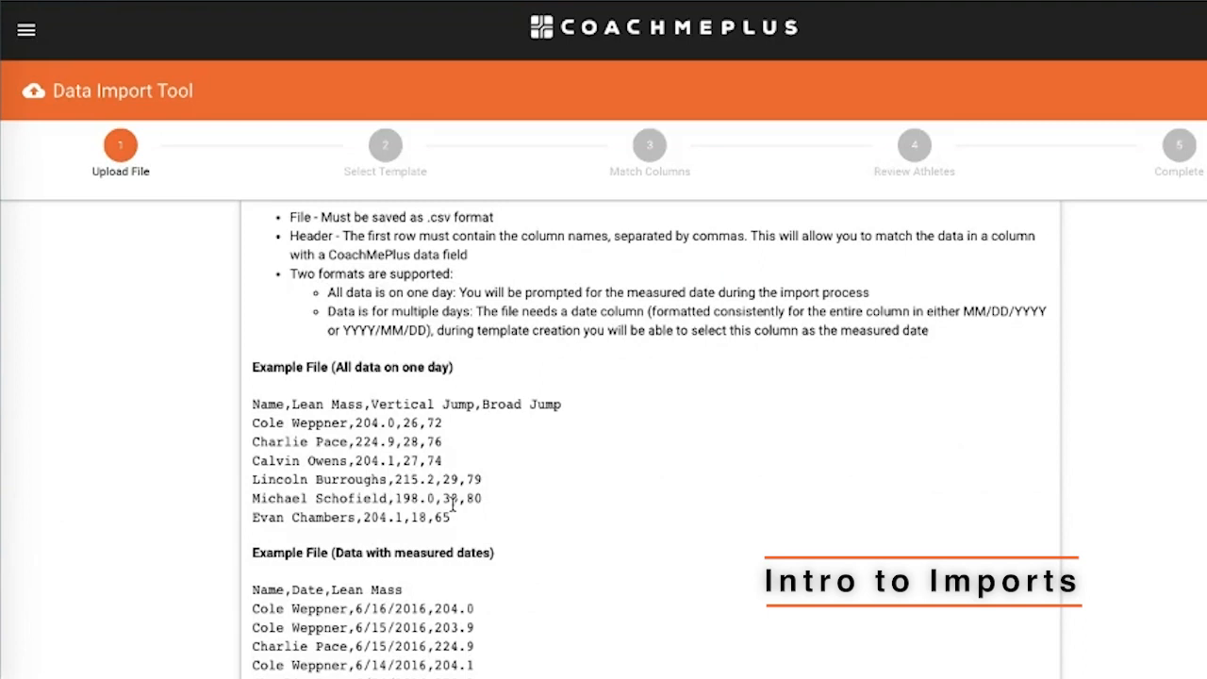
scroll(452, 507, up, 5)
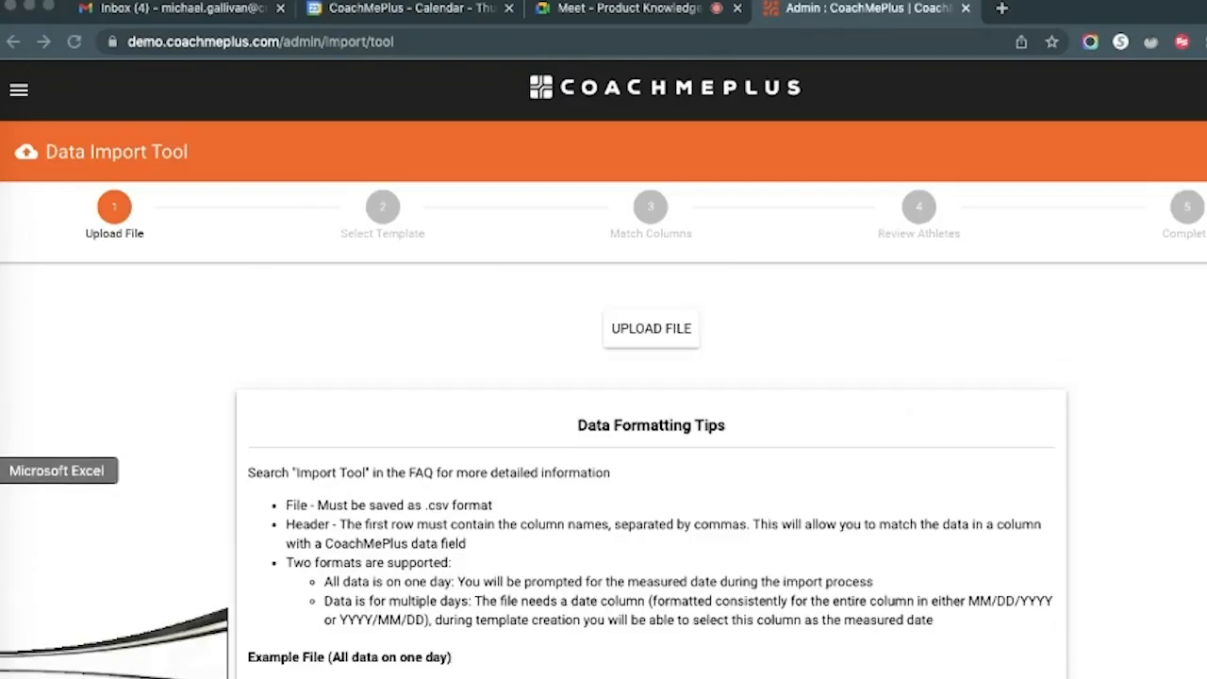
Switch to the Demo Data Drop file in Microsoft Excel and check its header row, starting with the Name column
click(4, 470)
drag(463, 108, 464, 15)
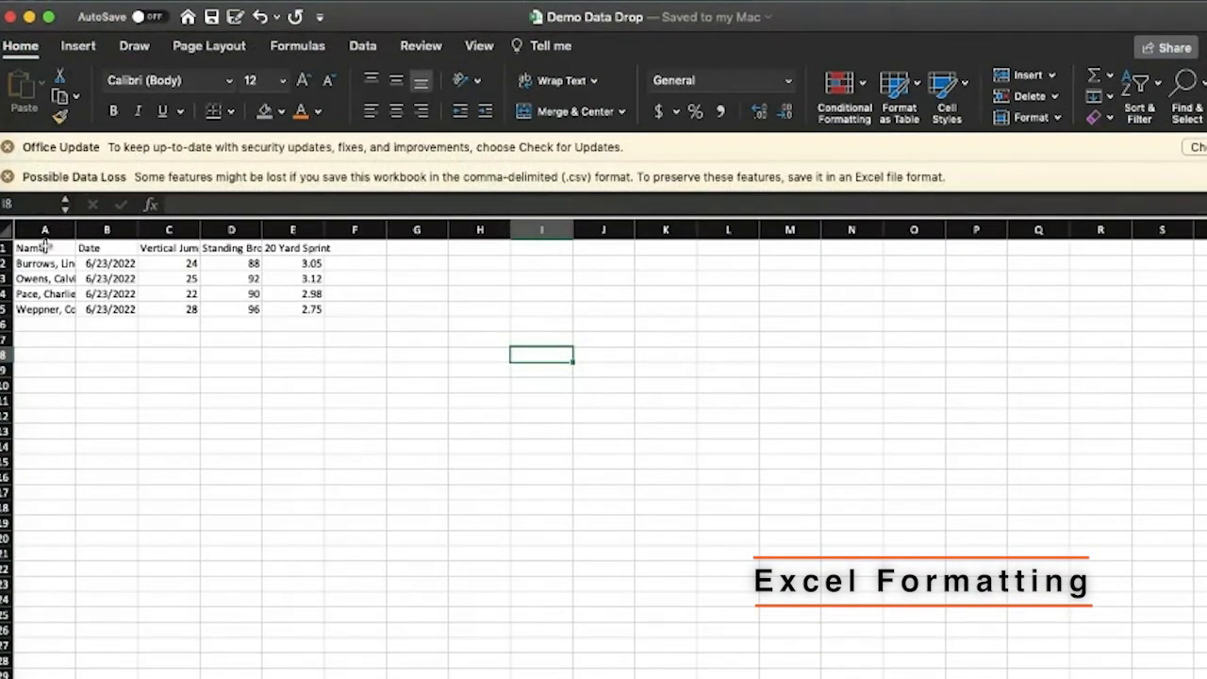
click(6, 247)
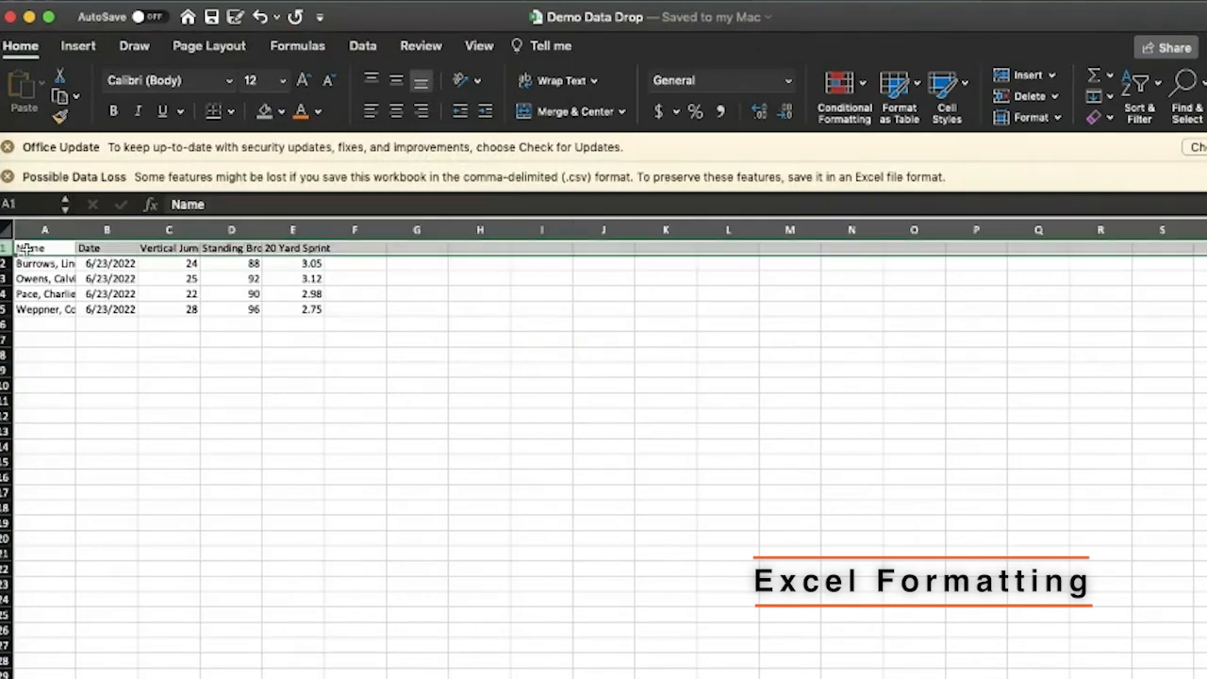
click(354, 276)
click(43, 248)
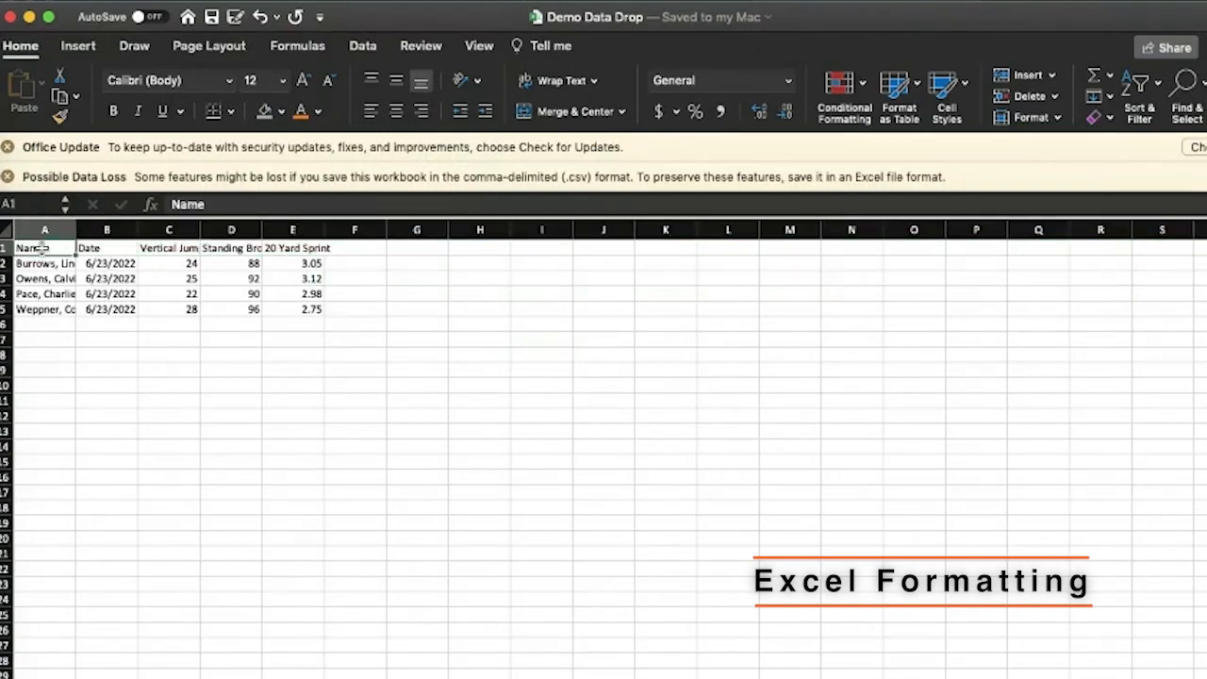
Fit column A to the athletes' full names and check the entries in the Name and Date columns
double_click(78, 231)
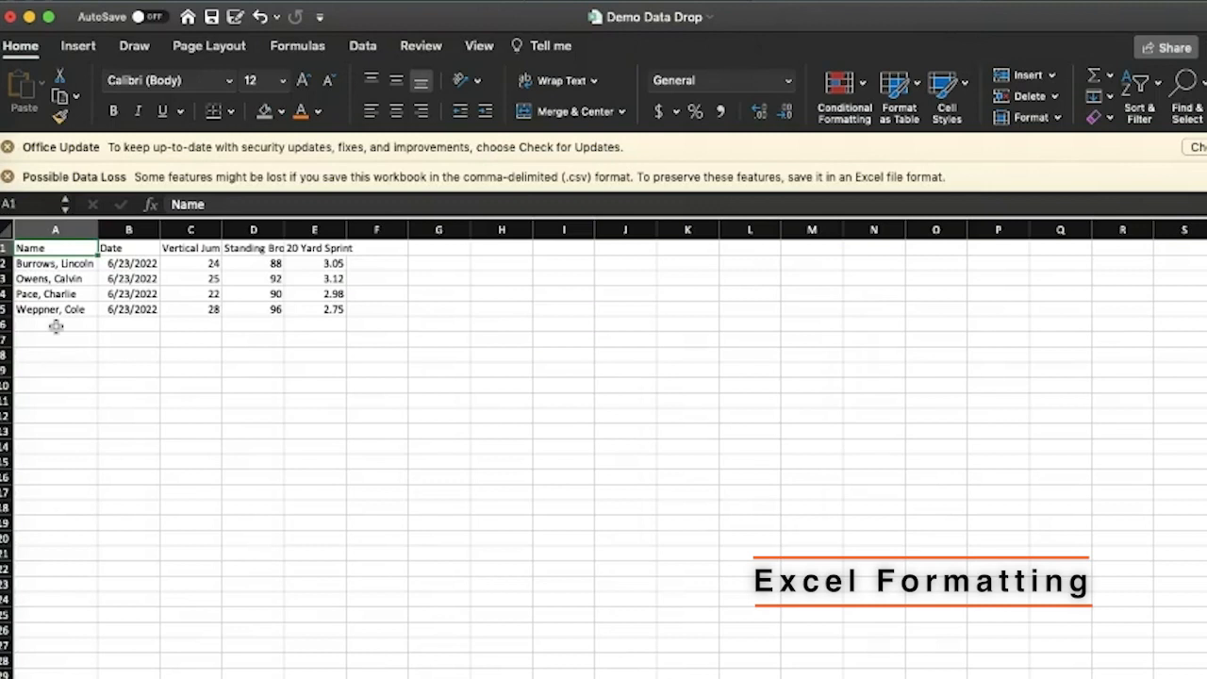
click(59, 263)
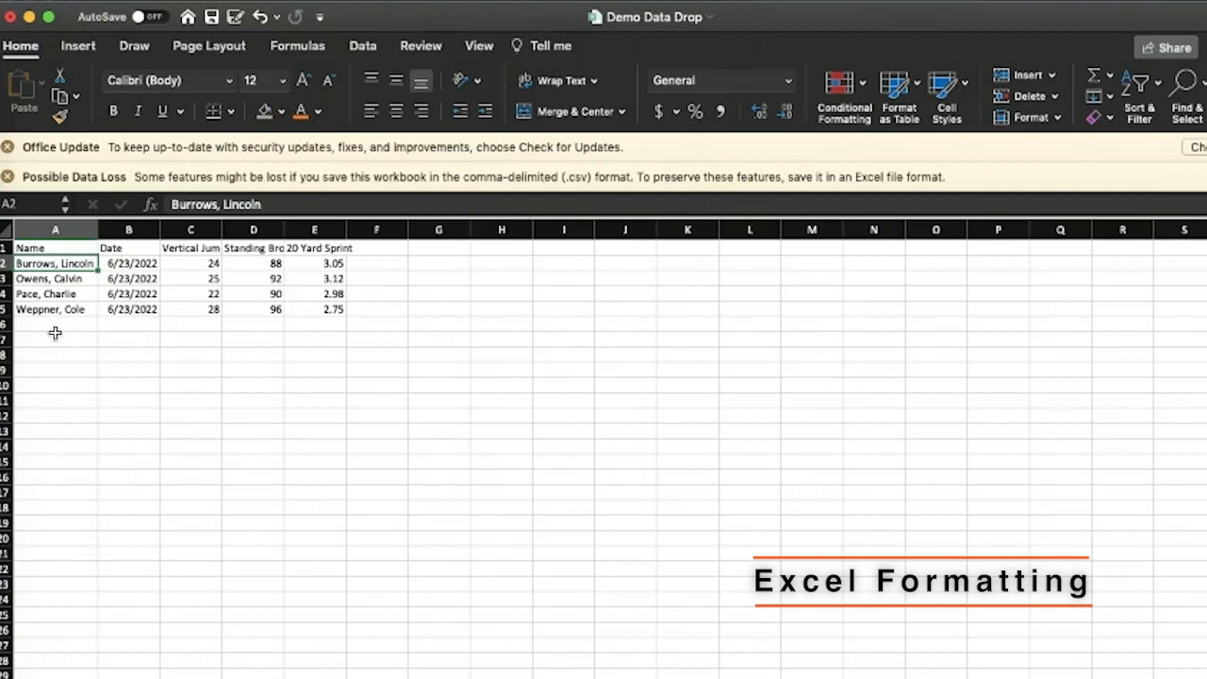
click(128, 230)
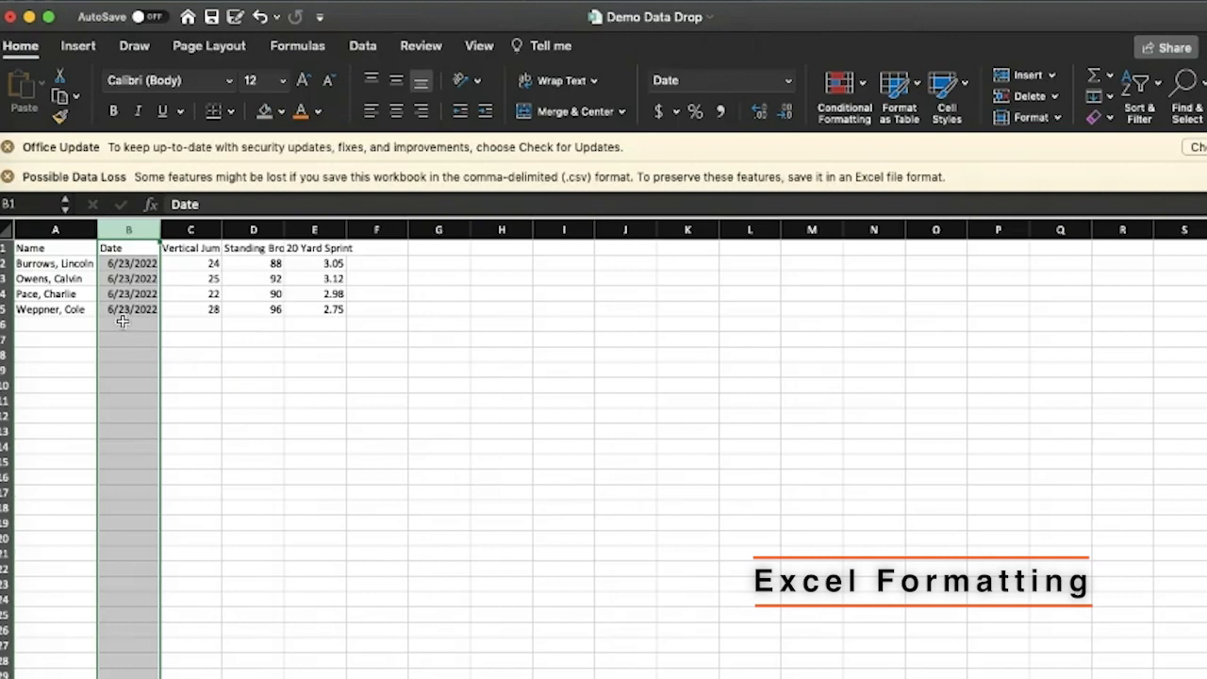
click(168, 326)
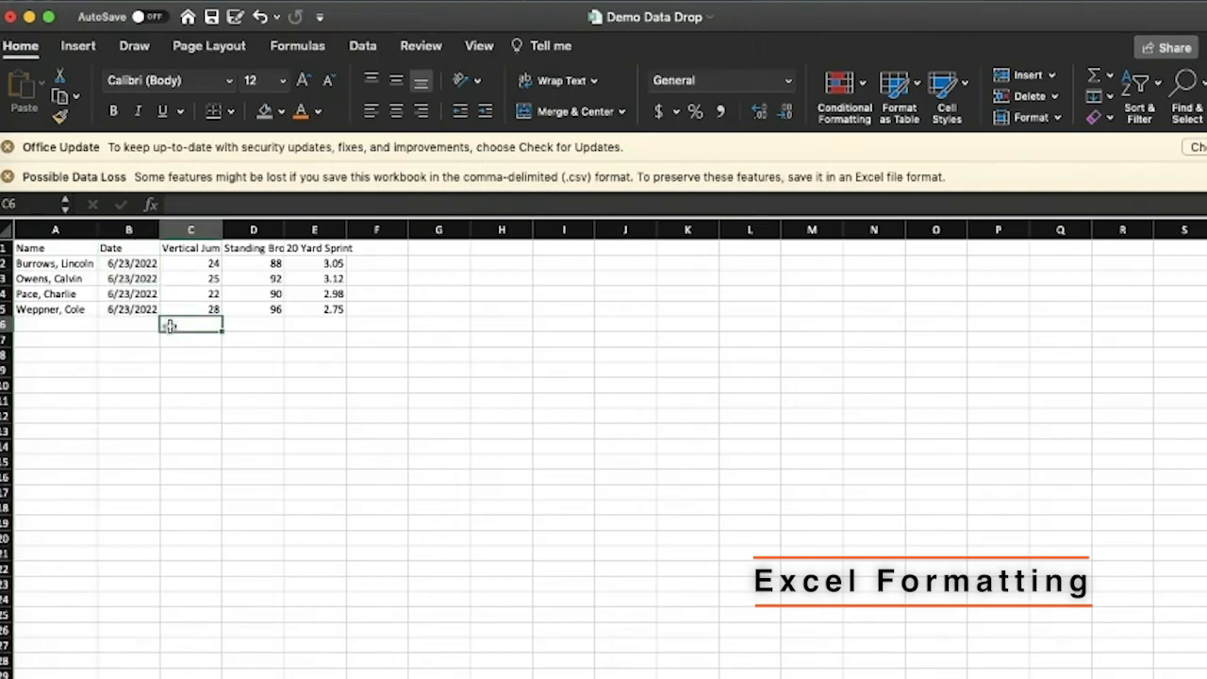
Check the three test metric headers and widen columns C and D so Vertical Jump and Standing Broad Jump fit
click(198, 248)
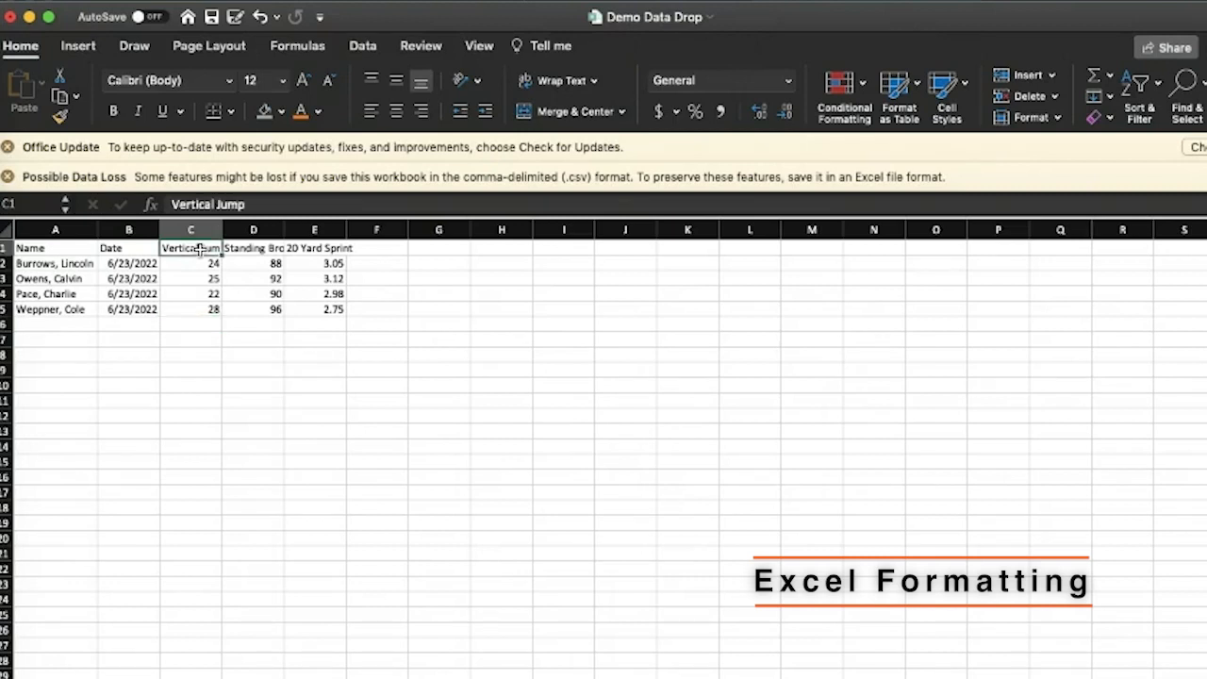
click(244, 248)
click(304, 246)
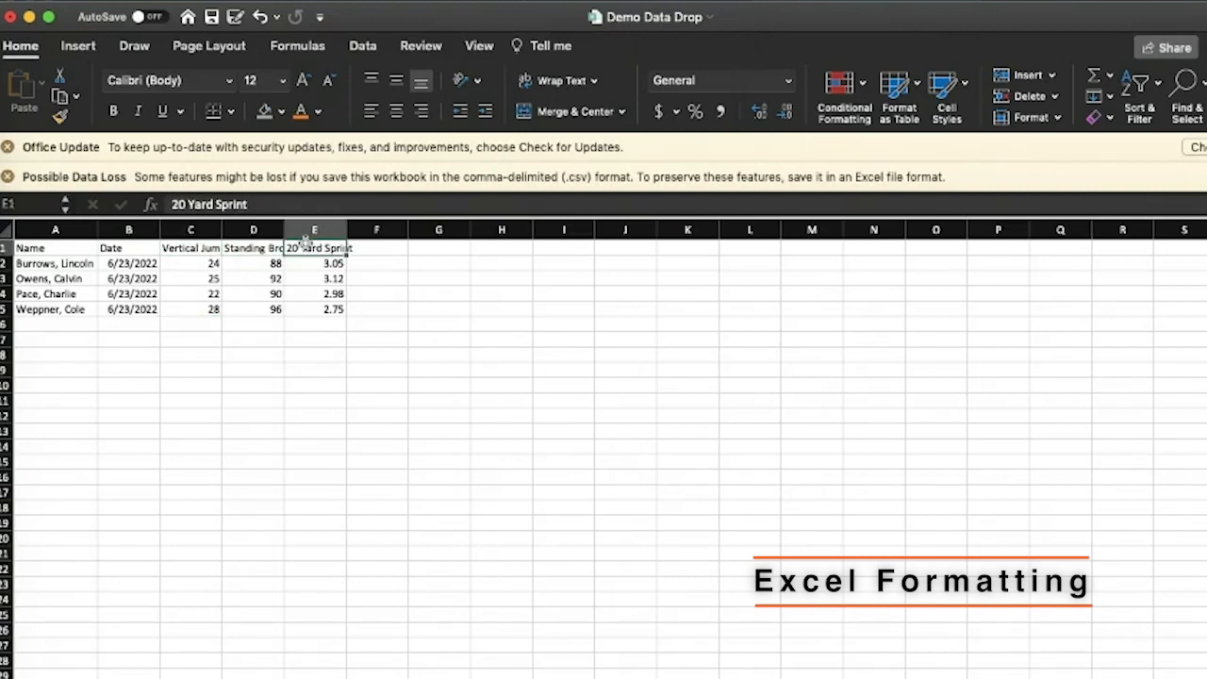
click(188, 250)
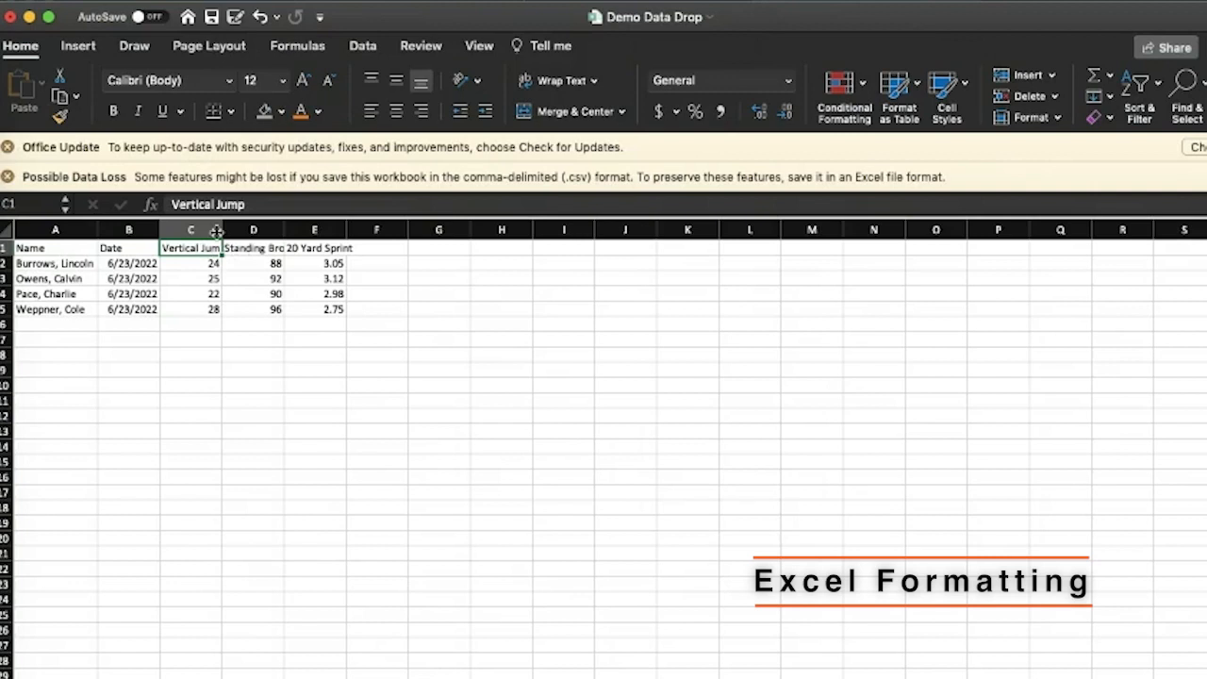
drag(221, 229, 337, 229)
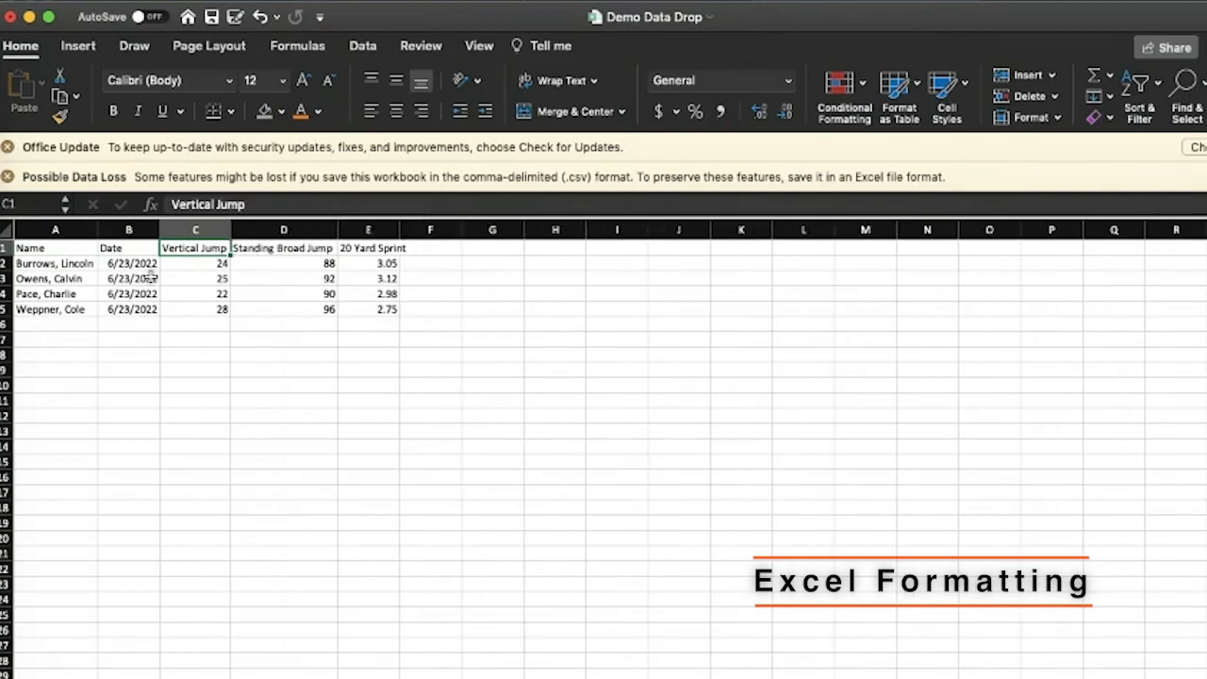
click(208, 265)
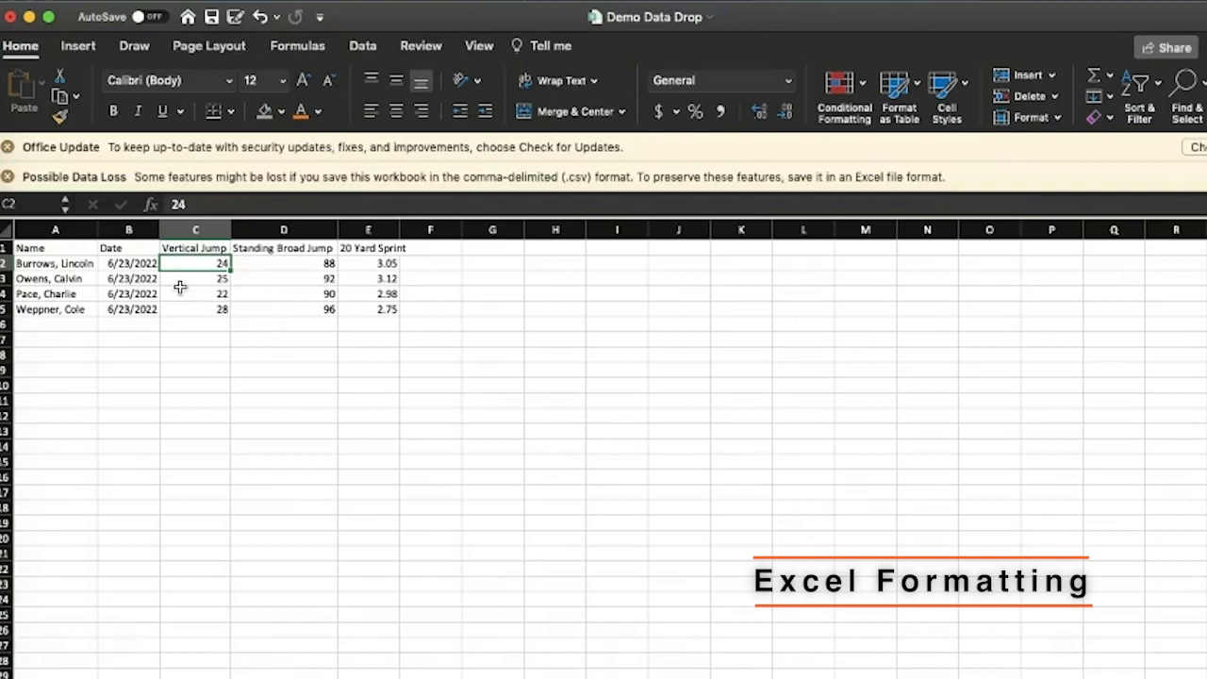
Start a second entry for the first listed athlete in row 6, entering the athlete's name and the date 5/23/2023
click(32, 326)
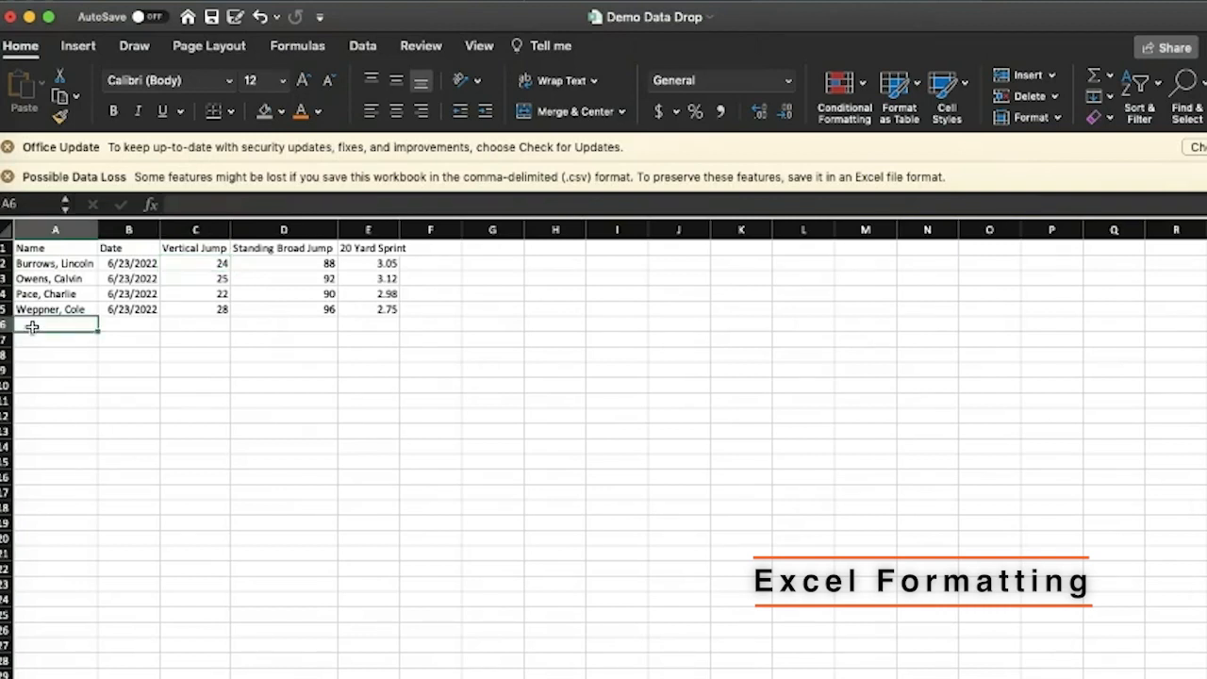
text(Burrows, Lincoln)
key(Return)
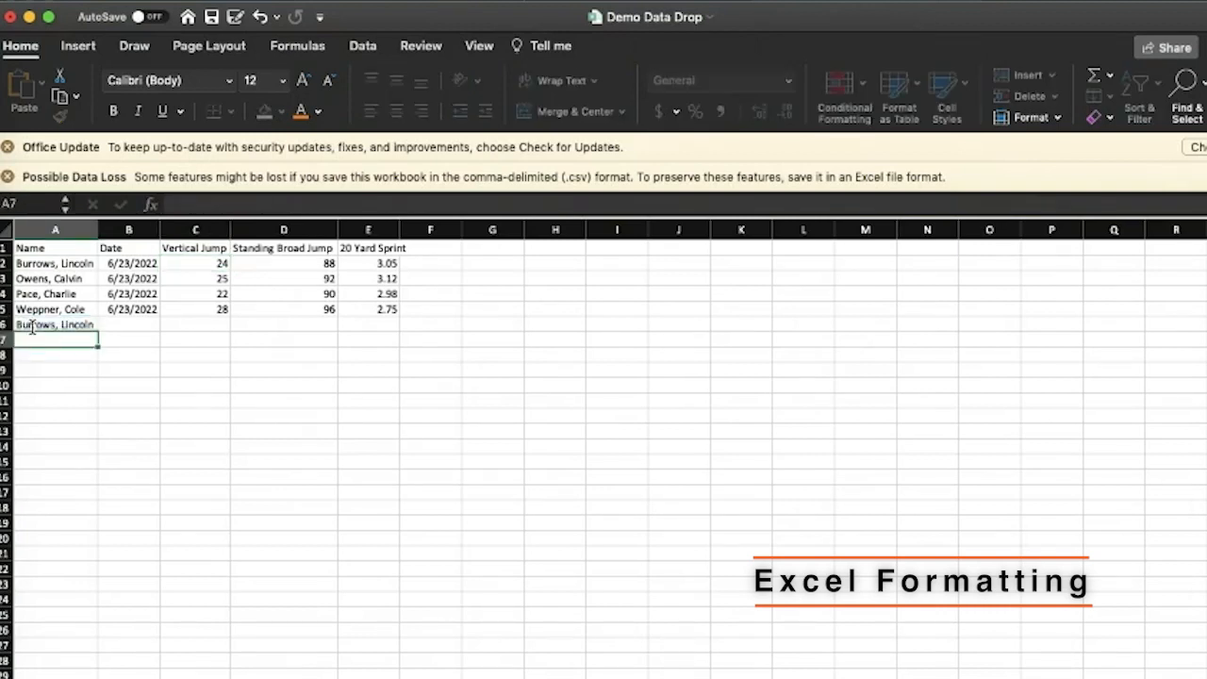
key(Right)
key(Up)
text(5/)
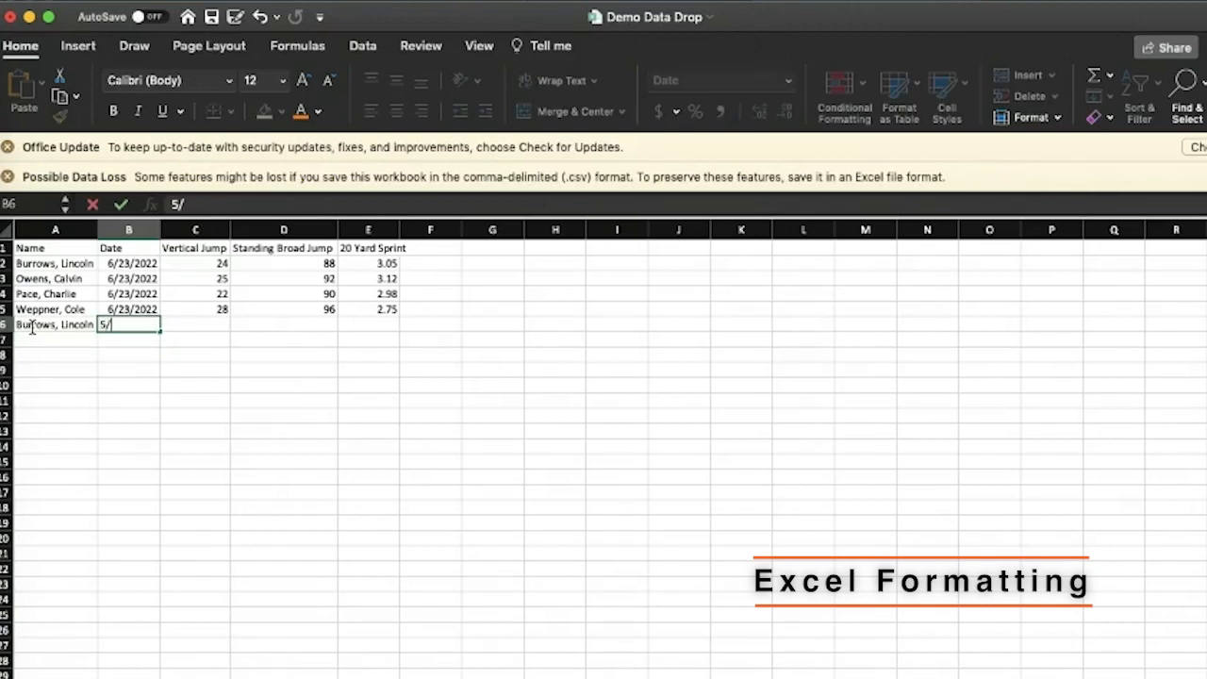
text(23/2023)
key(Tab)
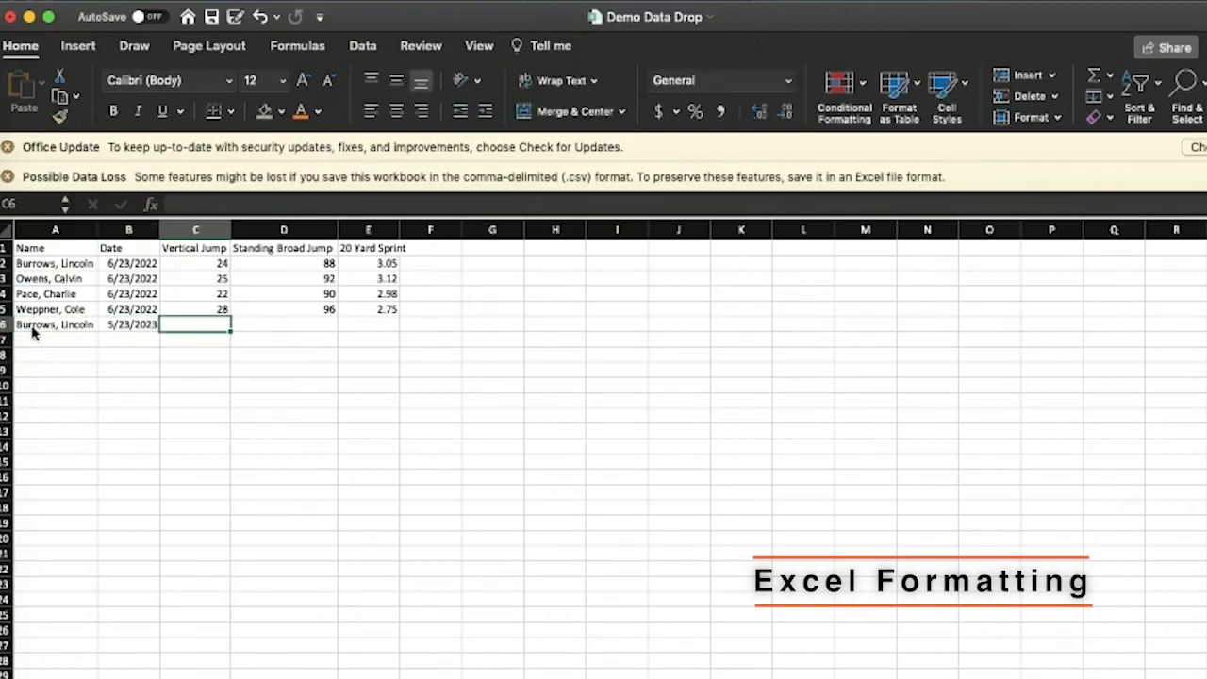
Fill in row 6 with a Vertical Jump of 28, Standing Broad Jump of 90 and 20 Yard Sprint of 2.1
text(28)
key(Tab)
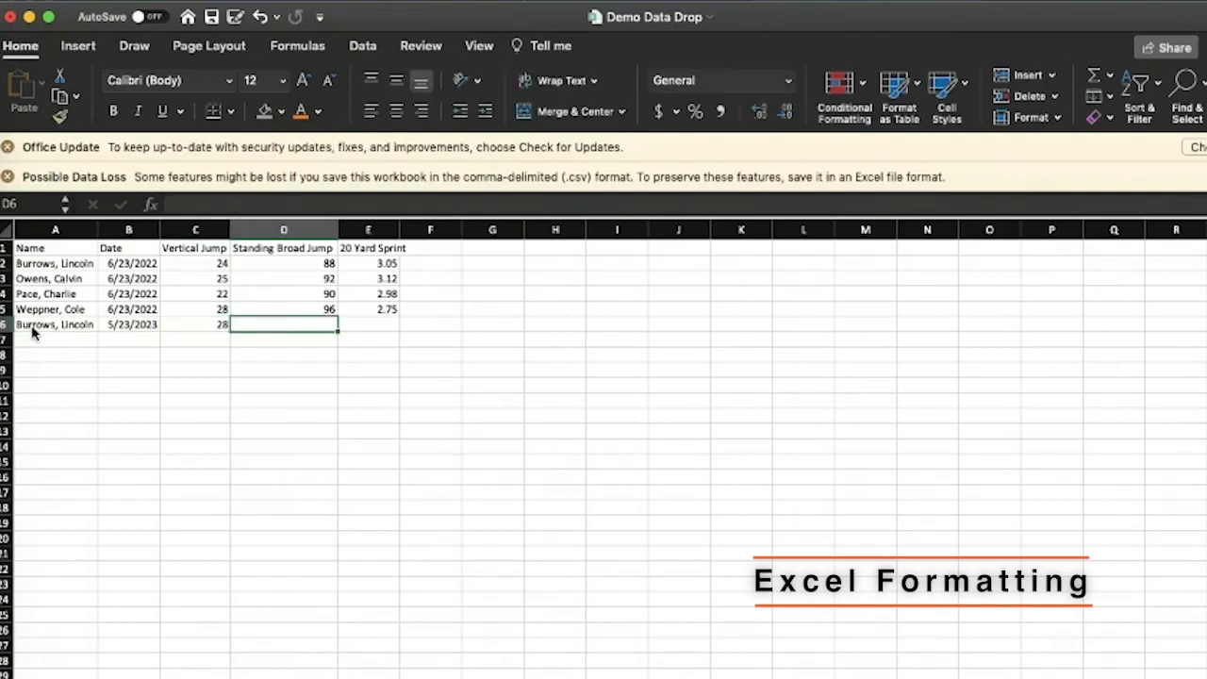
text(90)
key(Tab)
text(2.)
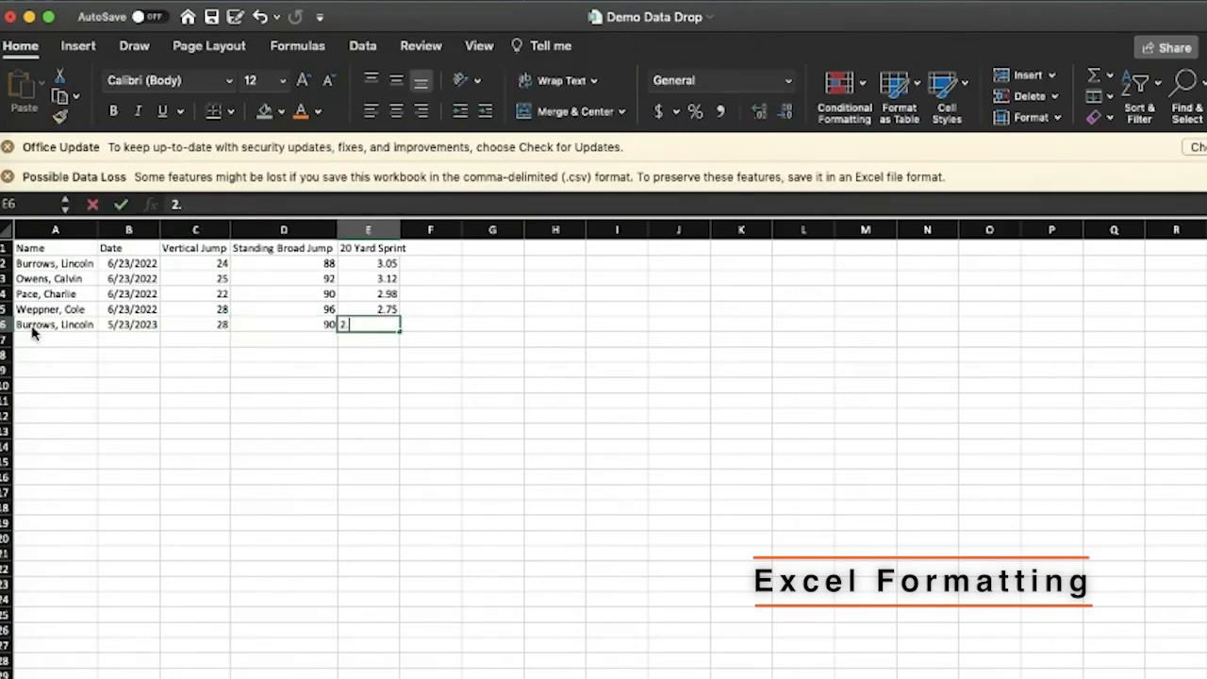
text(1)
key(Return)
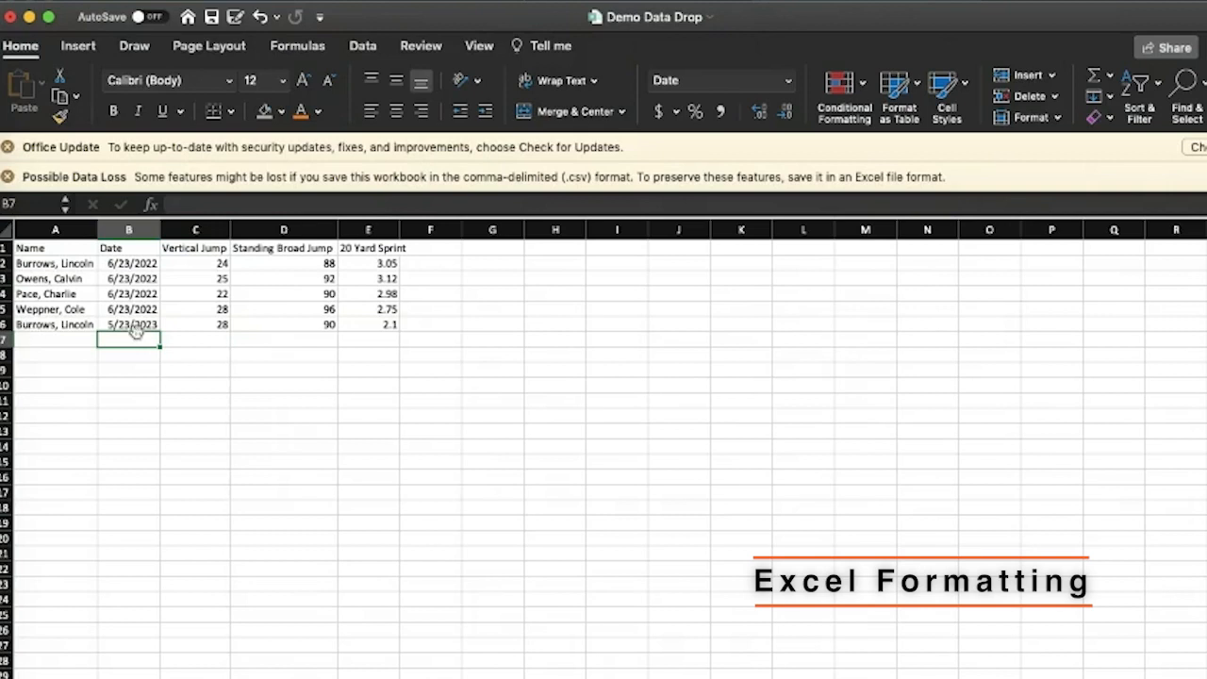
Check the dates in column B and confirm the 3/14/2012 date type as the cell format of B6
drag(133, 264, 139, 324)
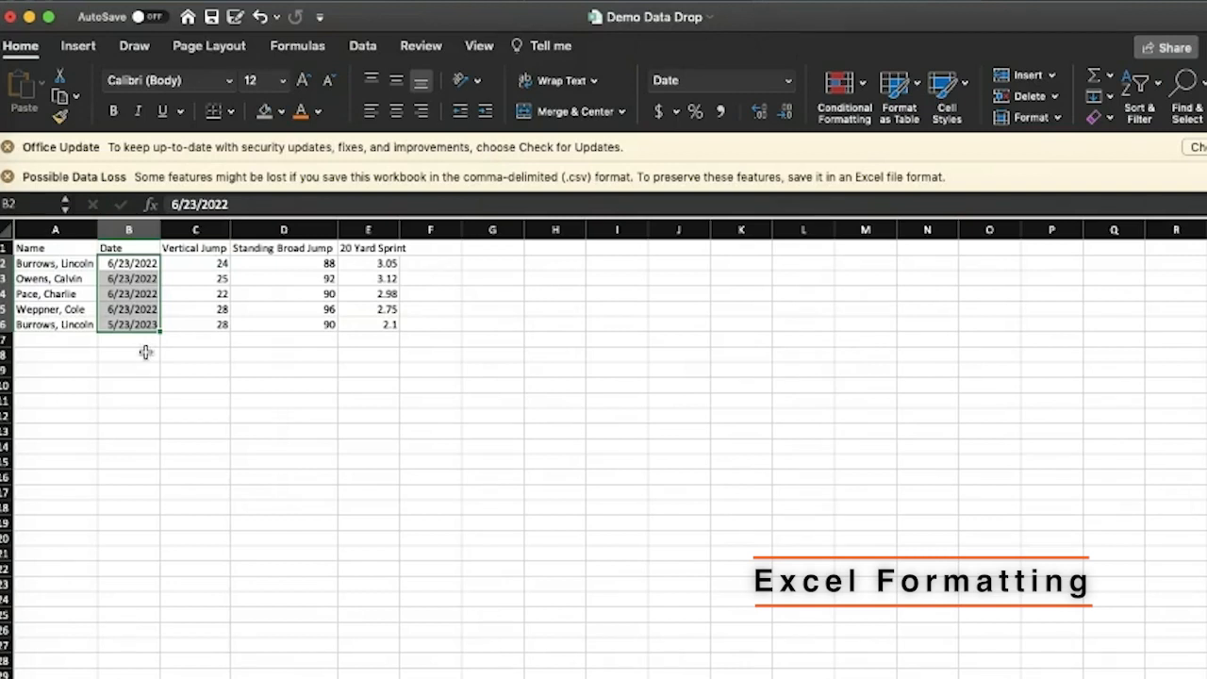
click(143, 341)
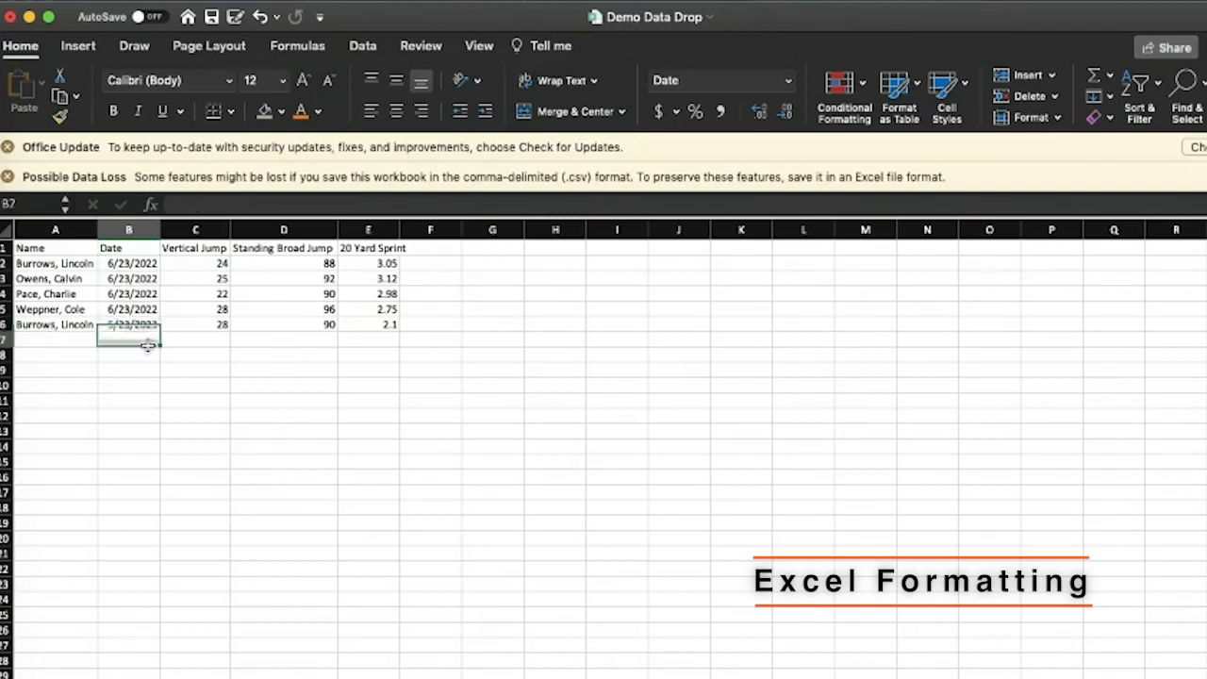
click(151, 323)
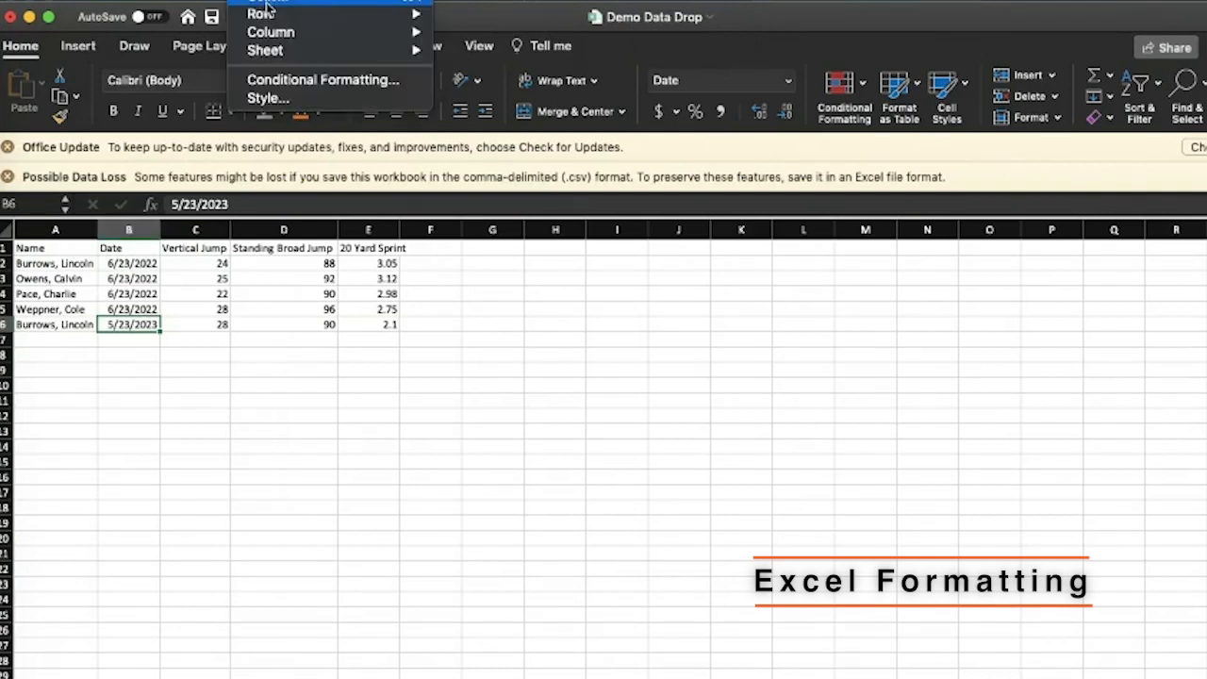
key(super+1)
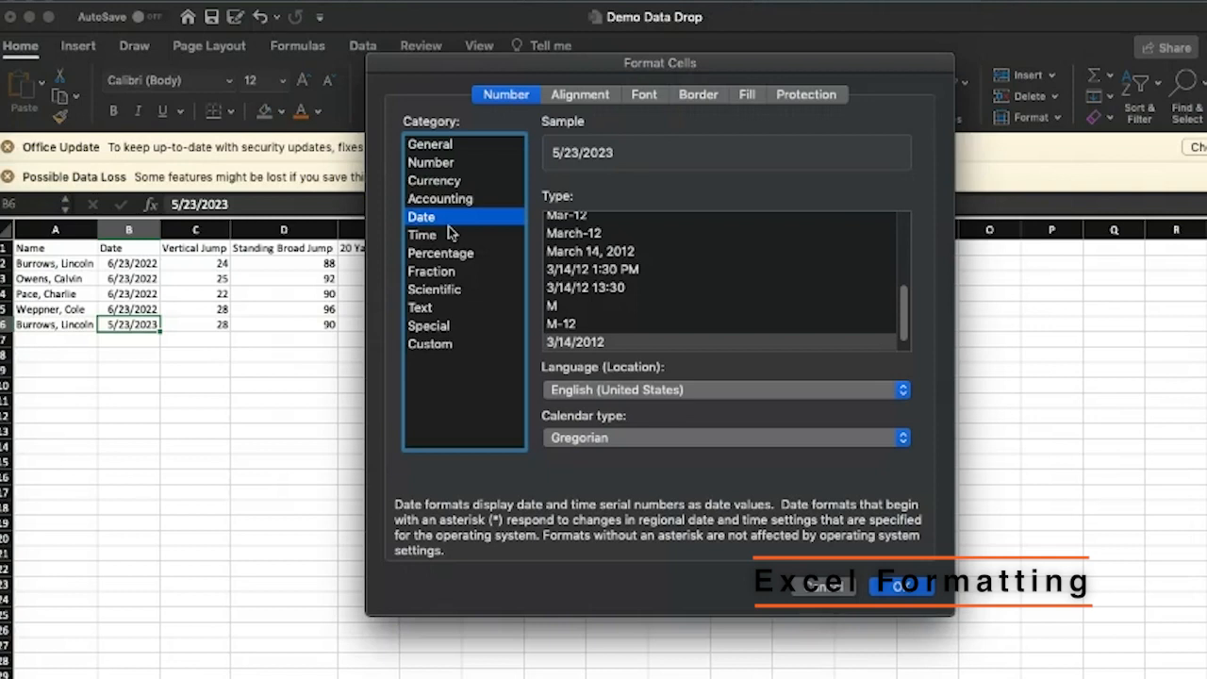
scroll(609, 320, down, 1)
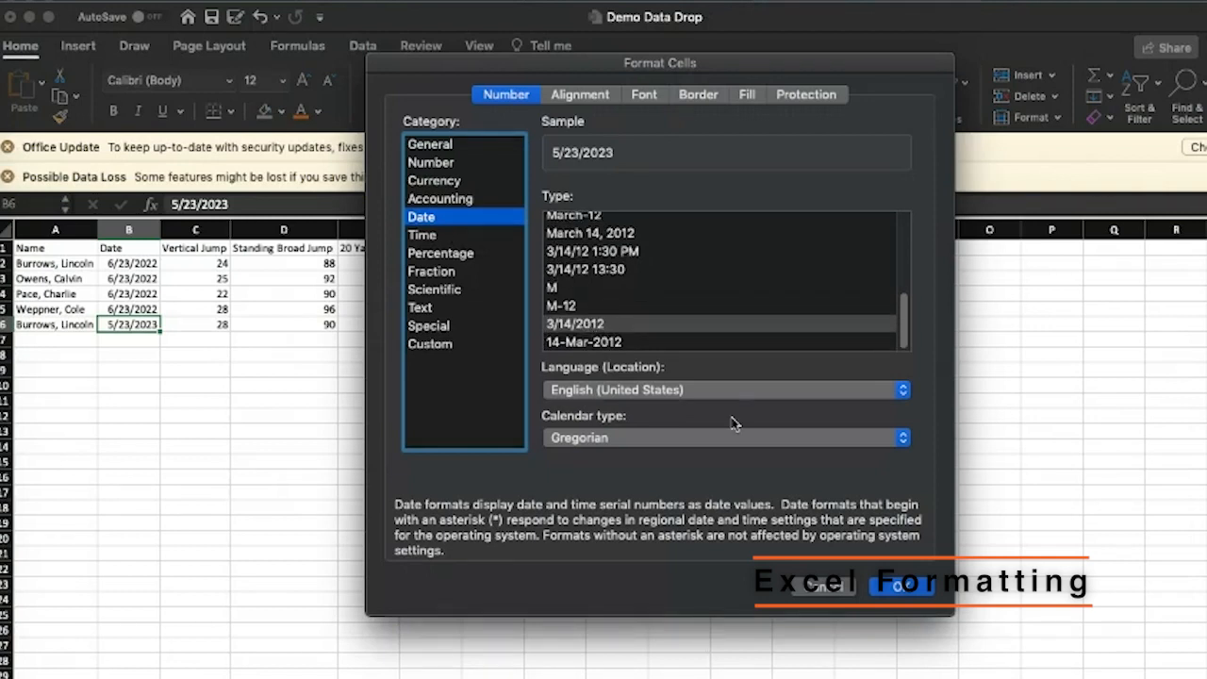
click(901, 584)
click(406, 348)
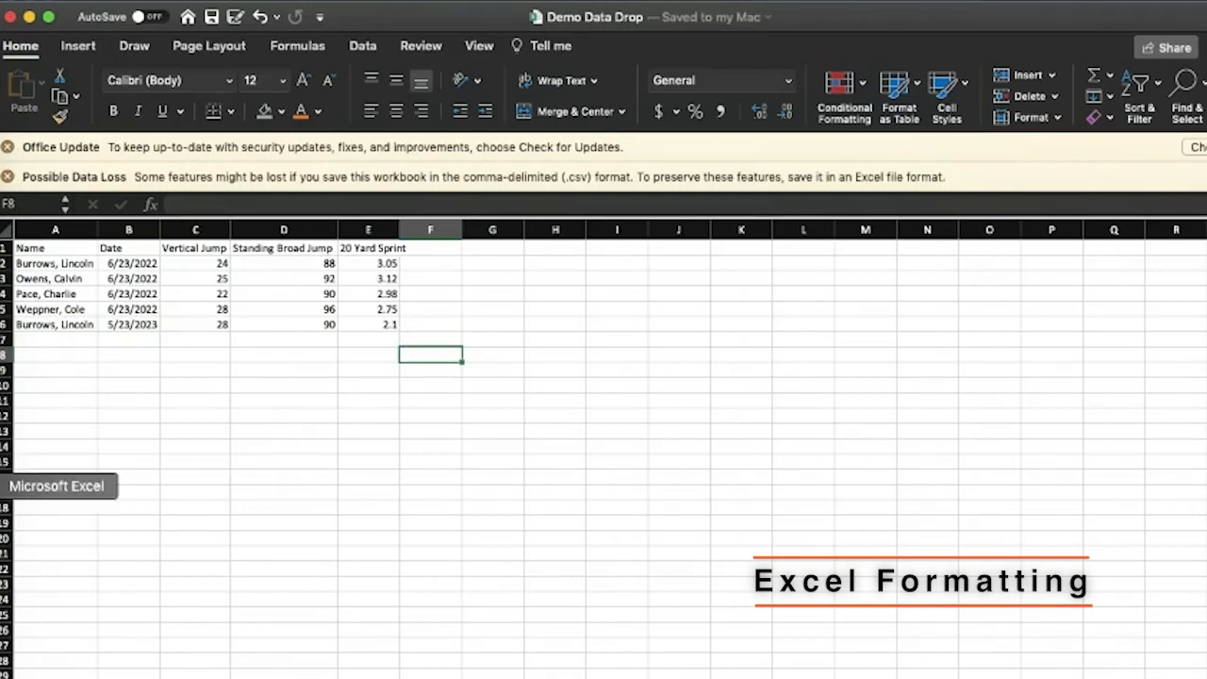
Switch to the Demo Drop 2 workbook and examine how the separate Date and Time columns distinguish repeated same-day entries for an athlete
click(415, 2)
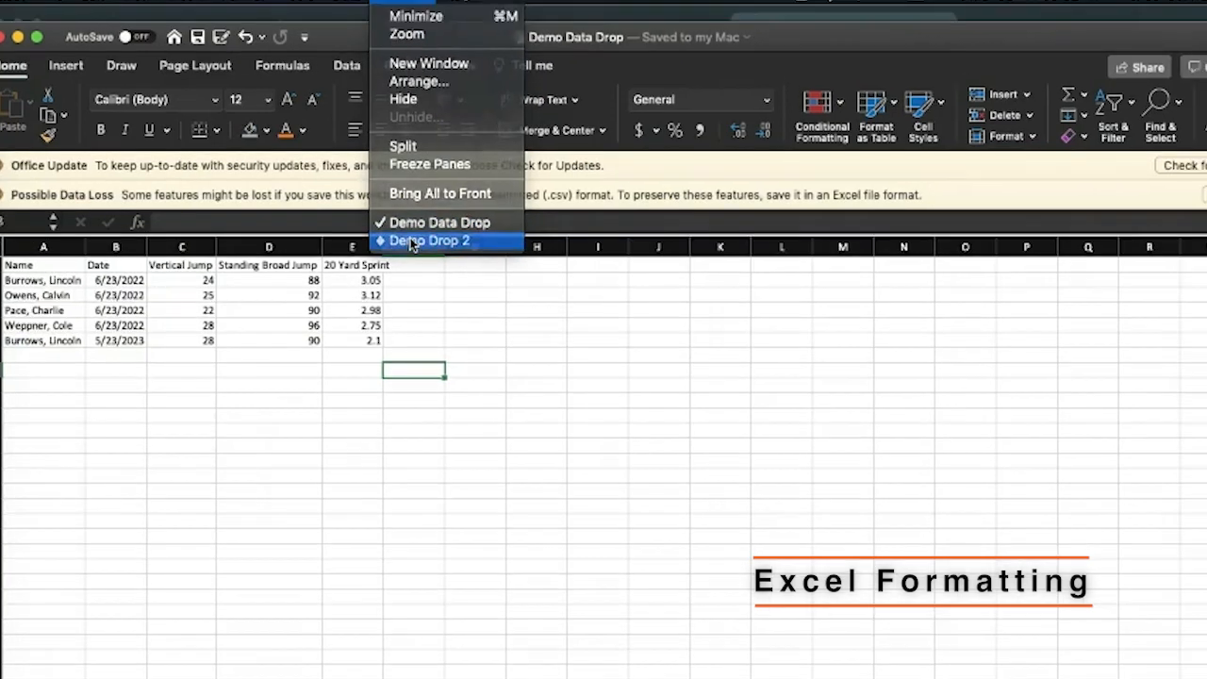
click(434, 224)
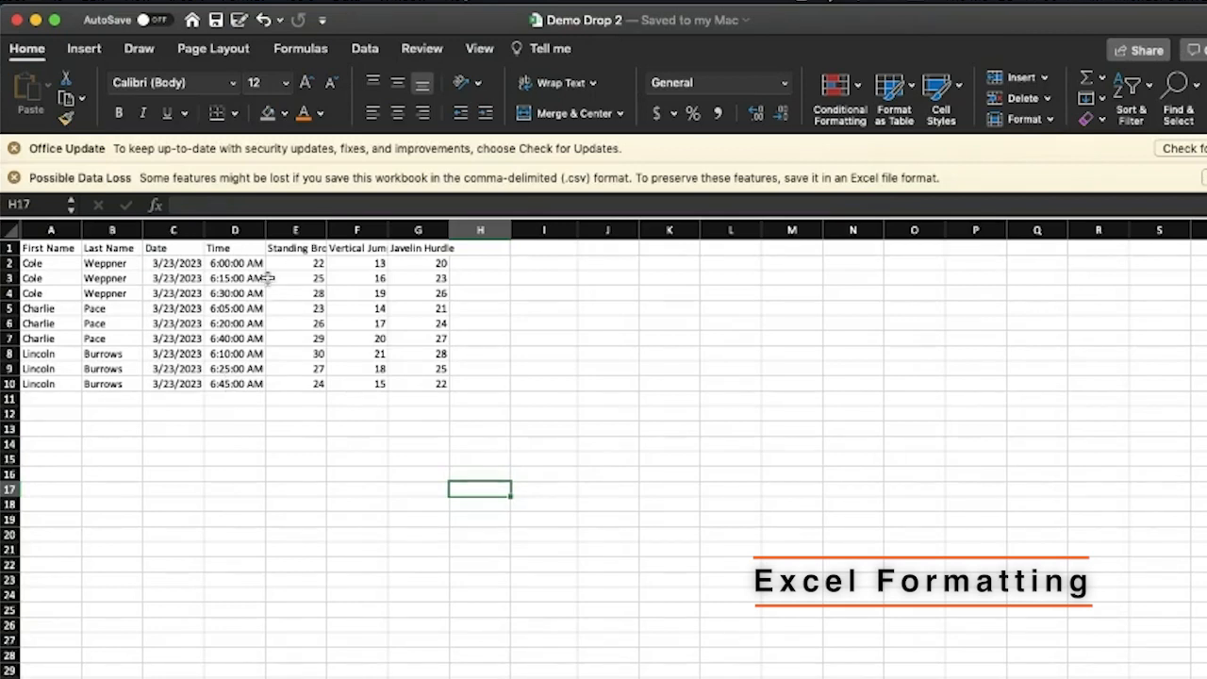
click(236, 278)
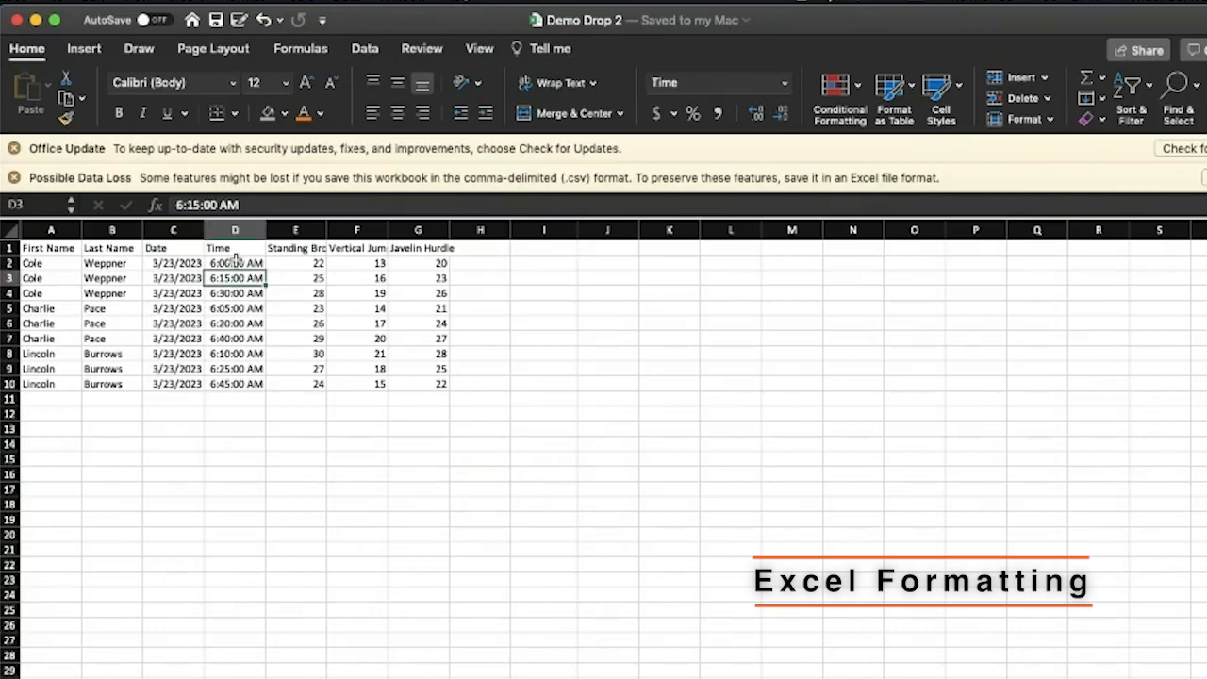
click(235, 261)
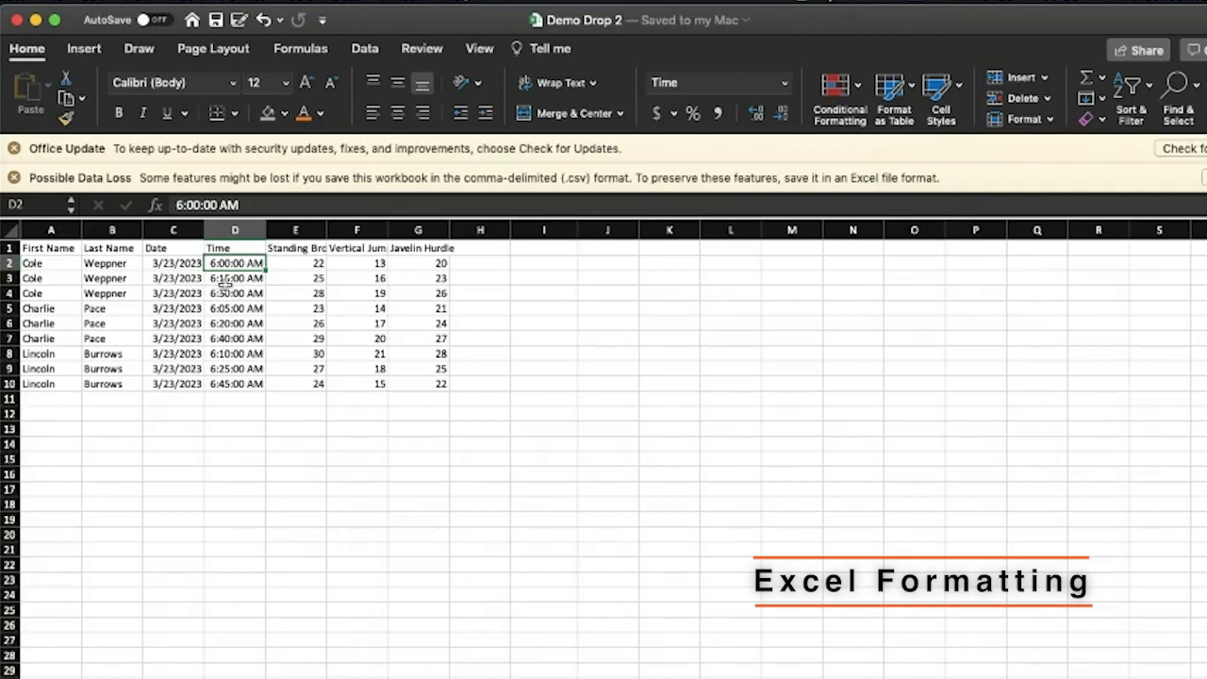
drag(228, 297, 189, 294)
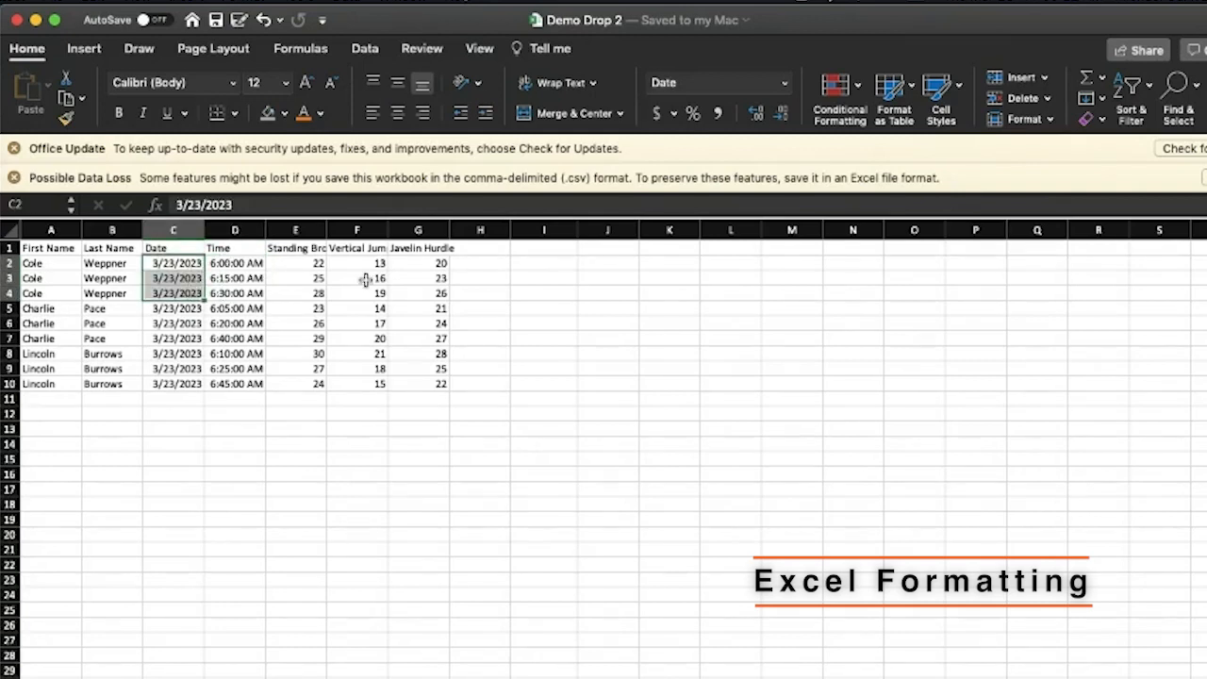
click(315, 293)
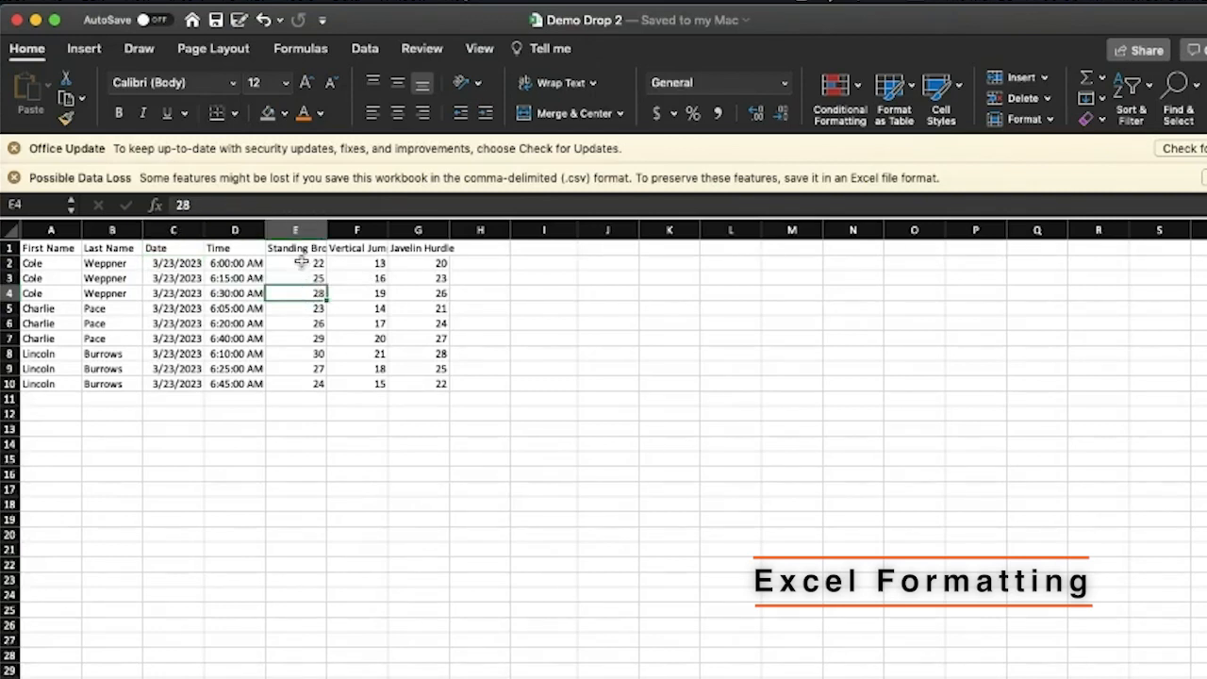
click(253, 283)
click(247, 264)
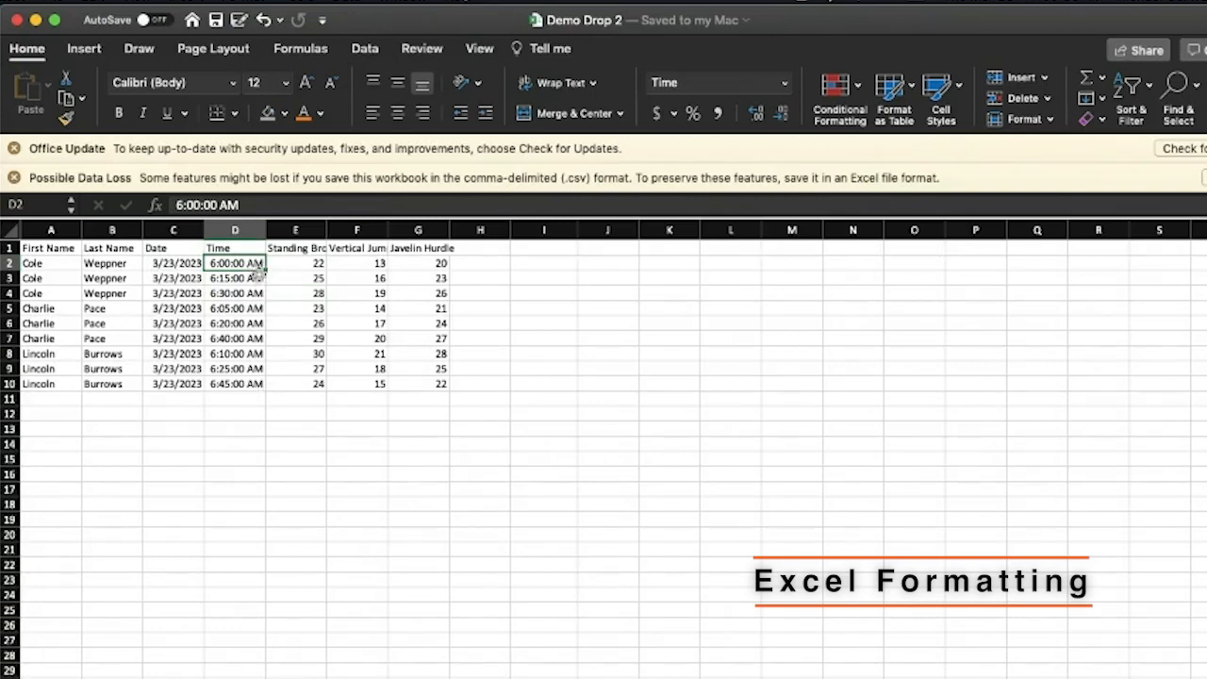
Widen column I and enter the header "Date & Time" in I1
click(547, 251)
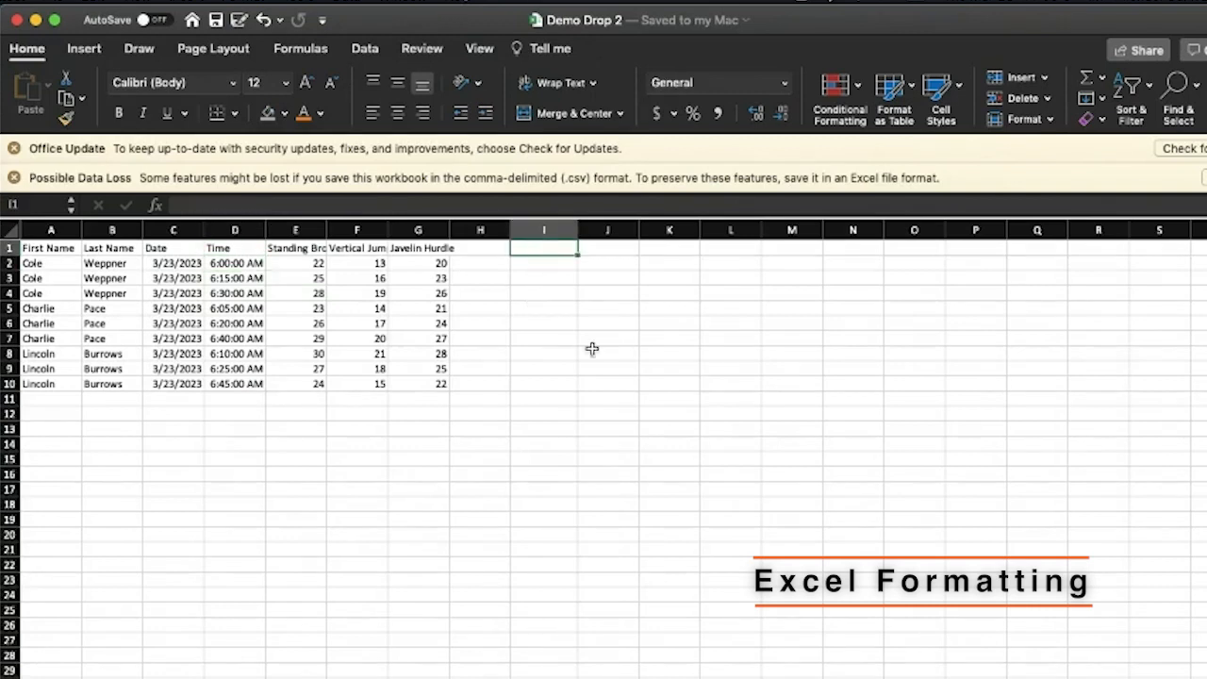
drag(578, 230, 626, 238)
text(Date)
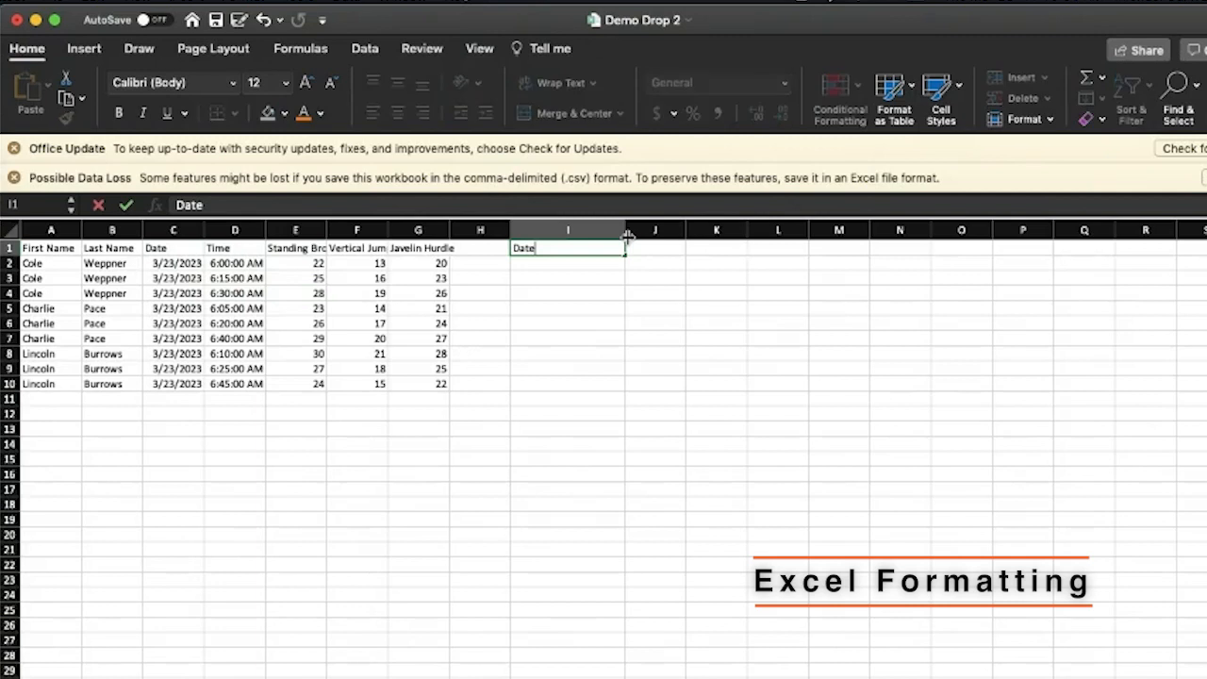
text( & Time)
key(Return)
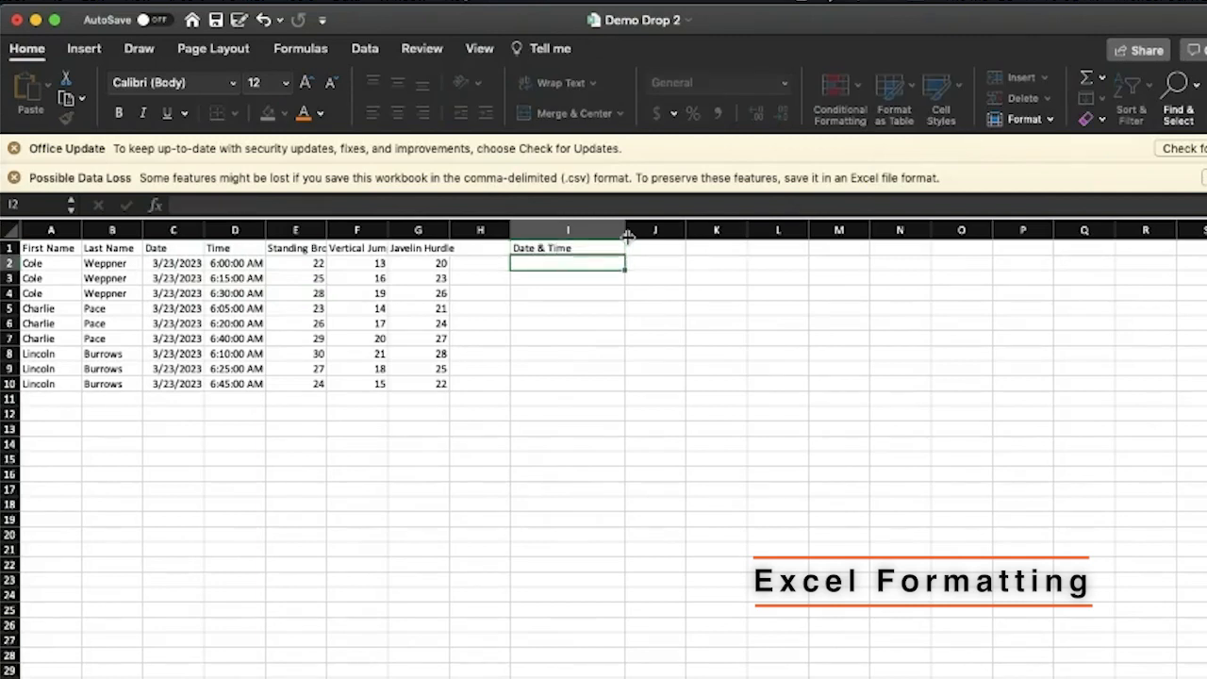
Enter the combined date and time 3/23/2023 6:00:00 in I2
text(3/23/2023)
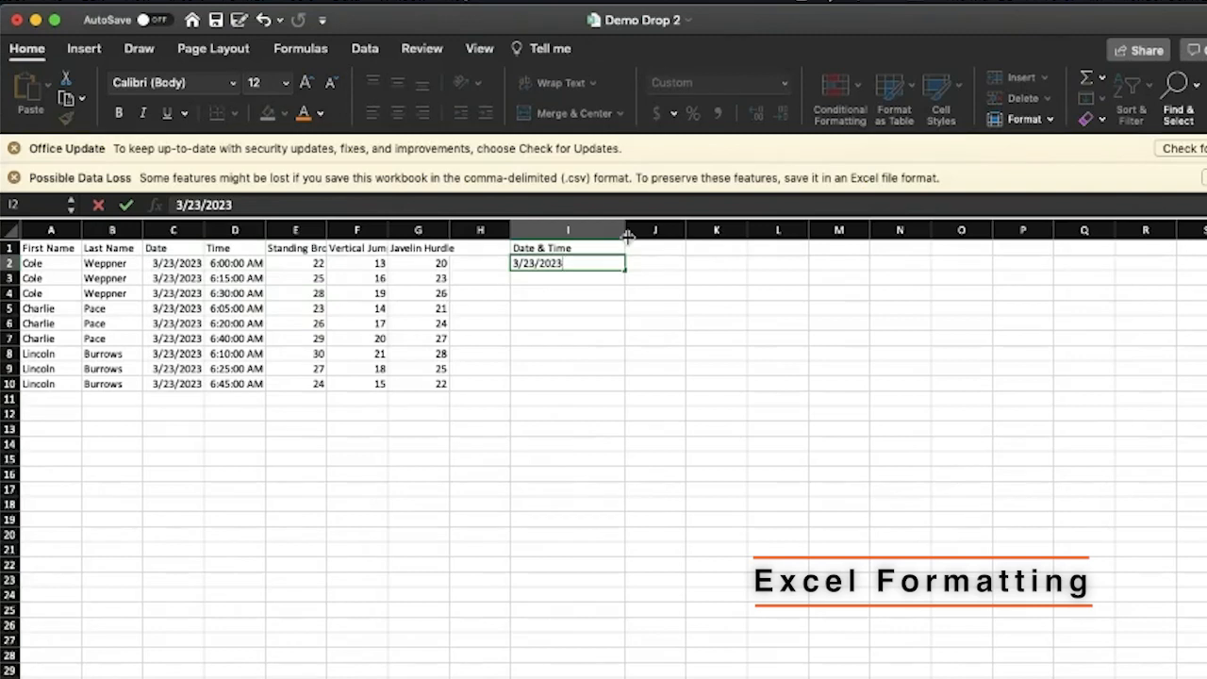
text( 6:00:00)
key(Return)
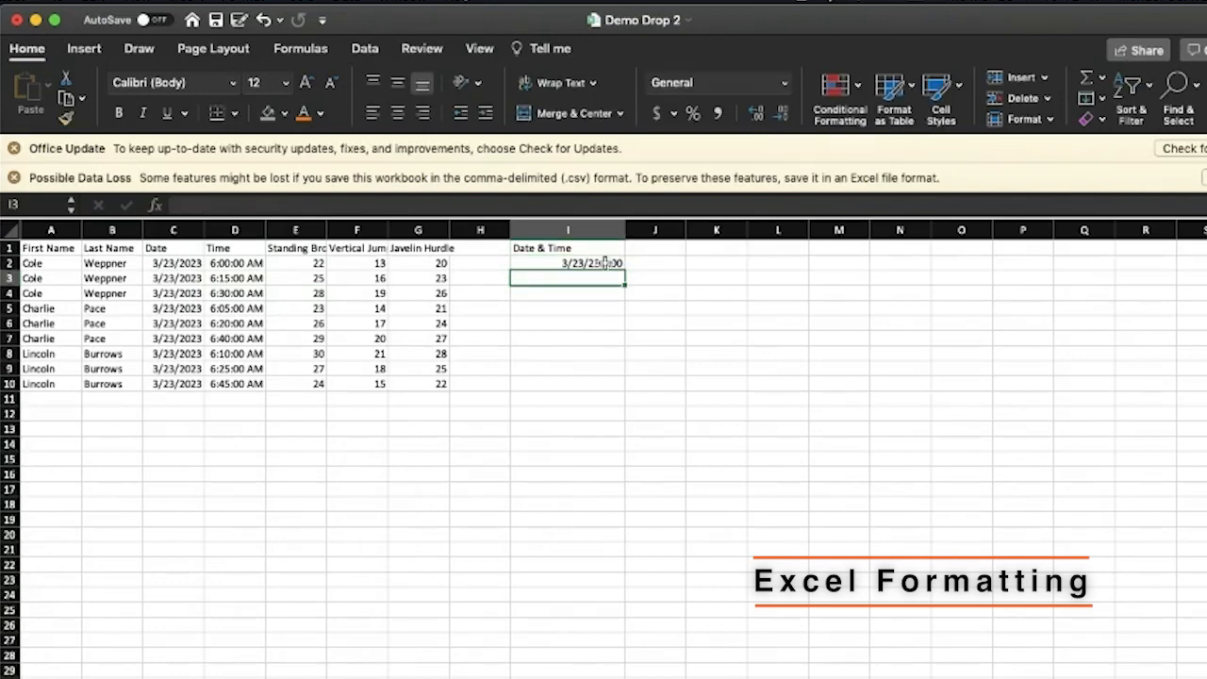
click(604, 263)
Open the cell formatting for all of column I and pick the Date type 3/14/12 1:30 PM
click(592, 229)
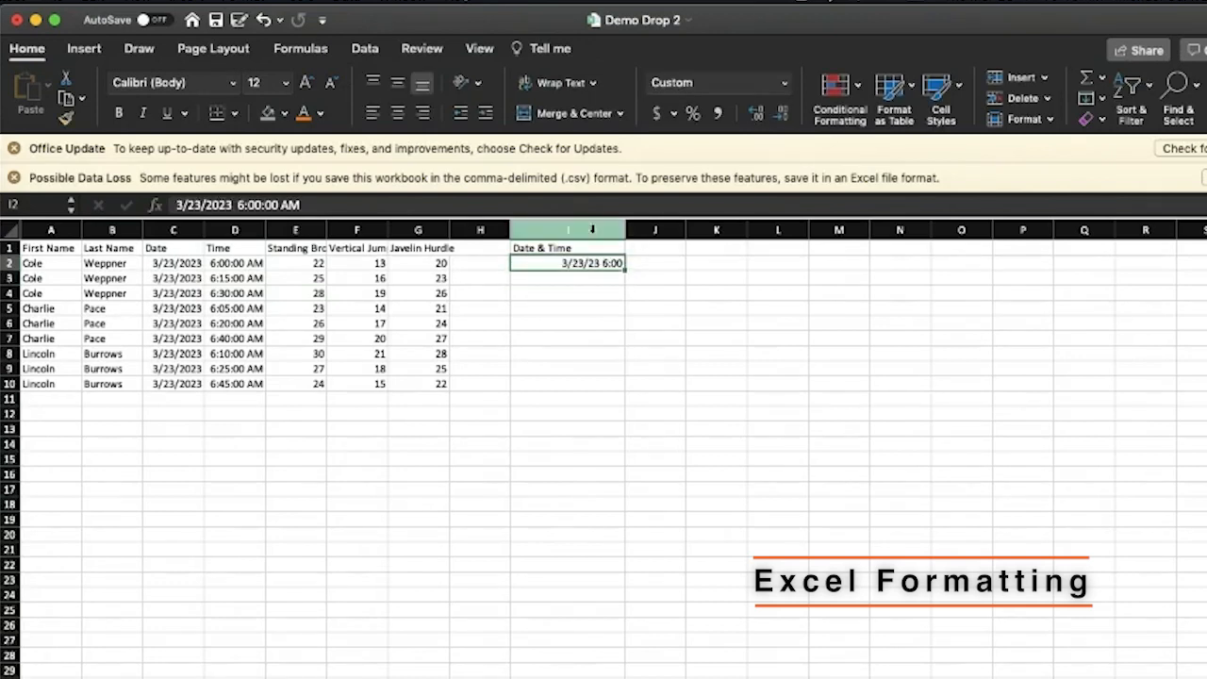
click(593, 230)
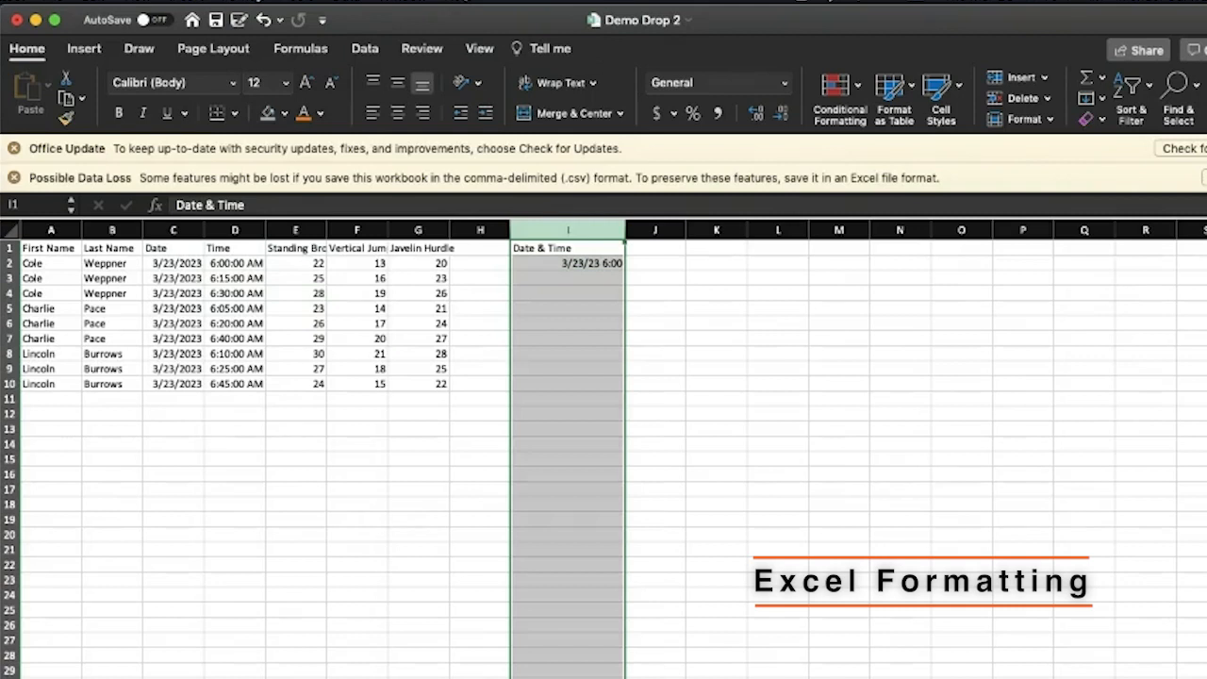
click(244, 1)
click(273, 16)
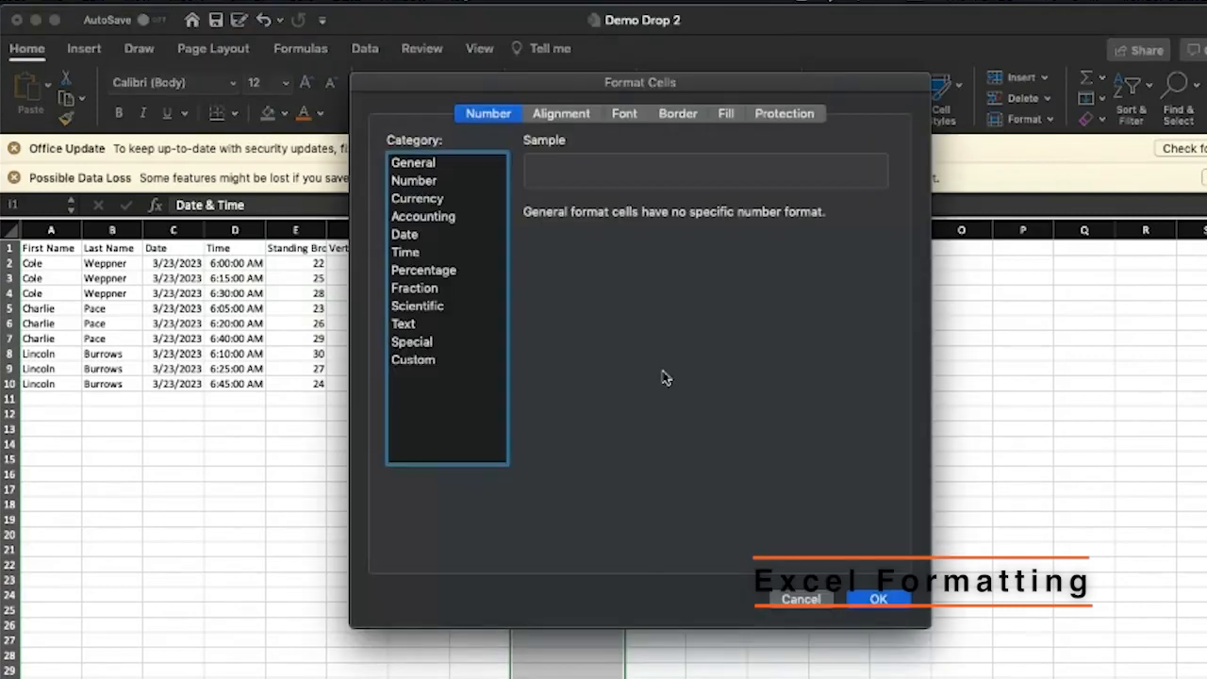
click(406, 235)
scroll(673, 304, down, 2)
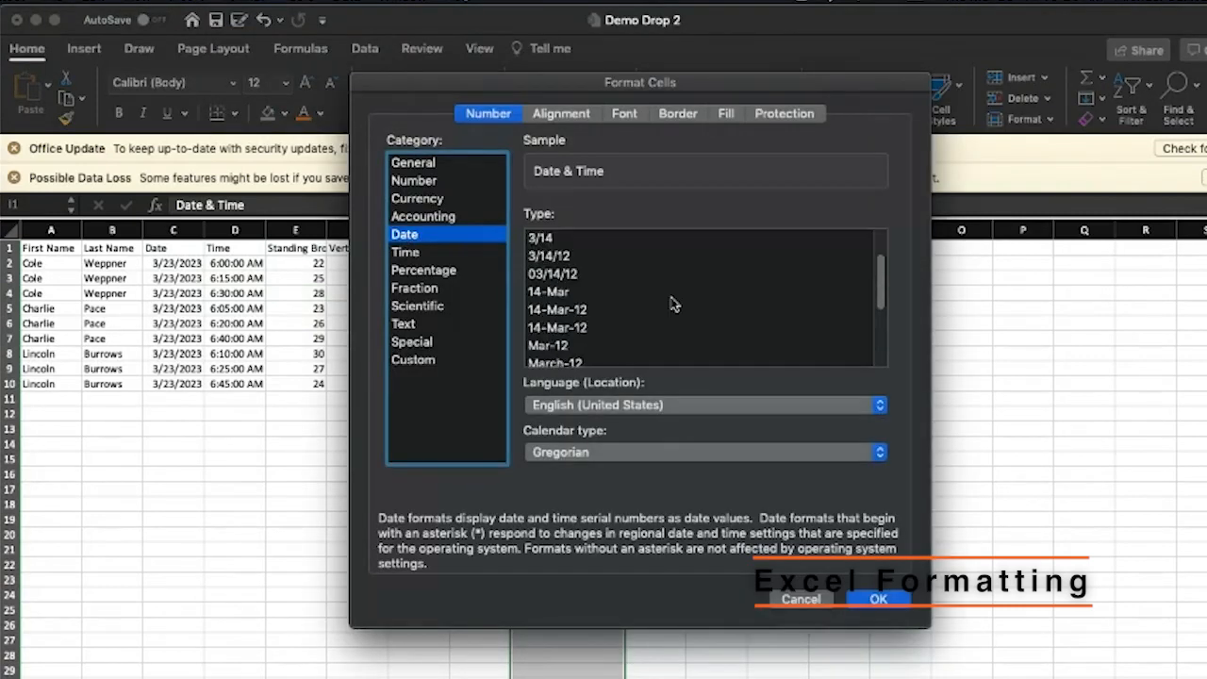
scroll(674, 304, down, 5)
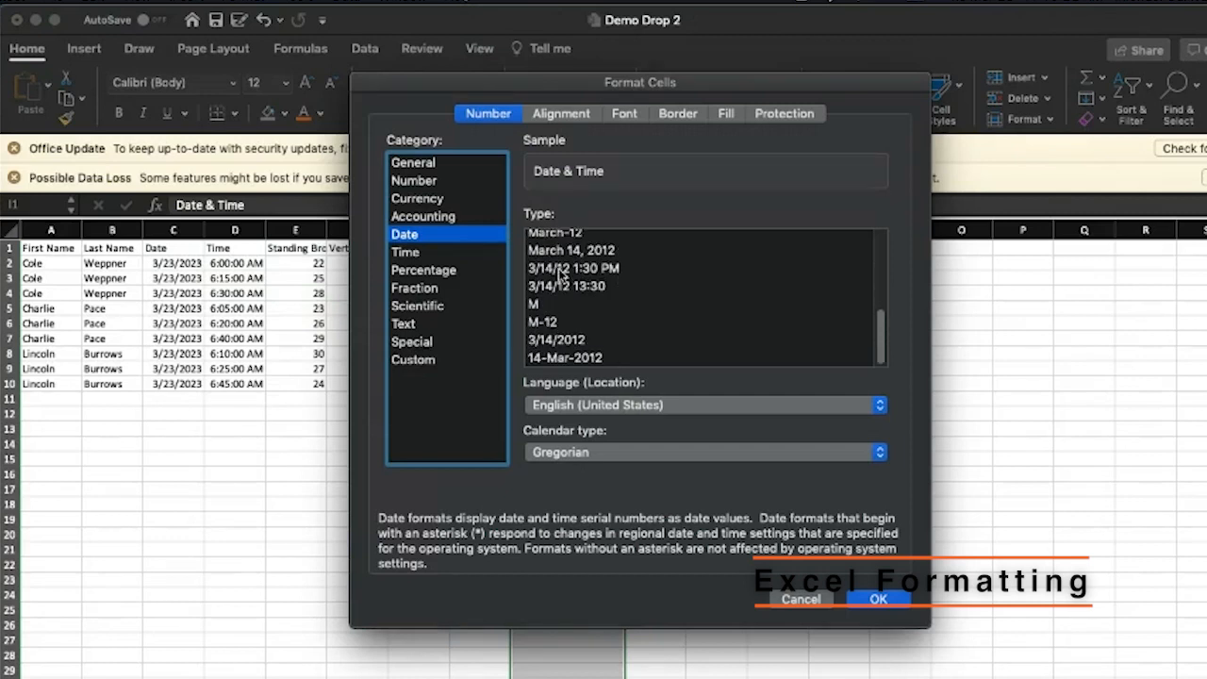
click(587, 273)
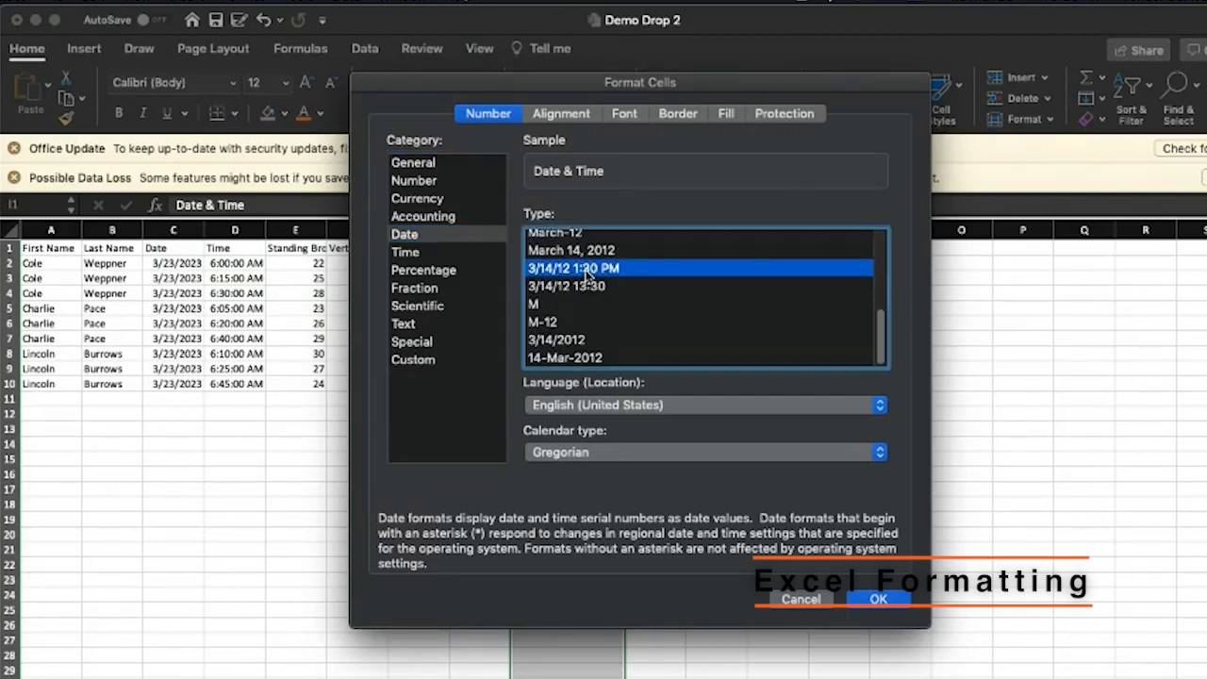
Turn the format into a custom code and change its date part to mm/dd/yyyy
click(442, 364)
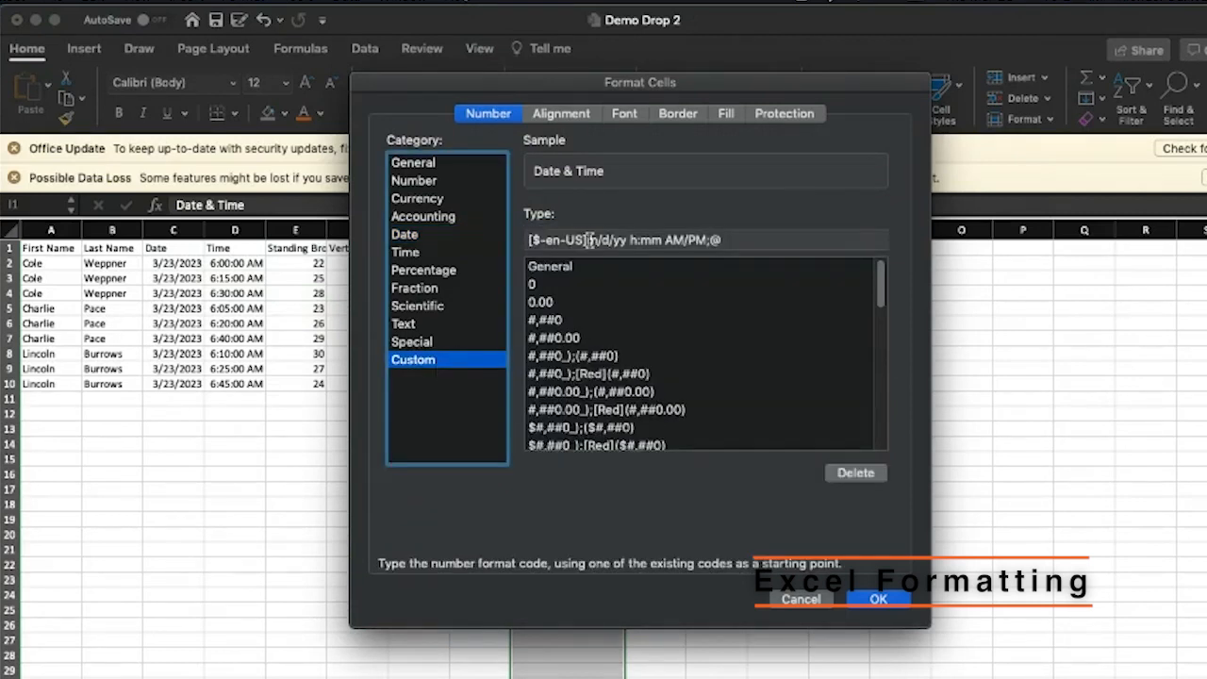
click(589, 239)
text(m)
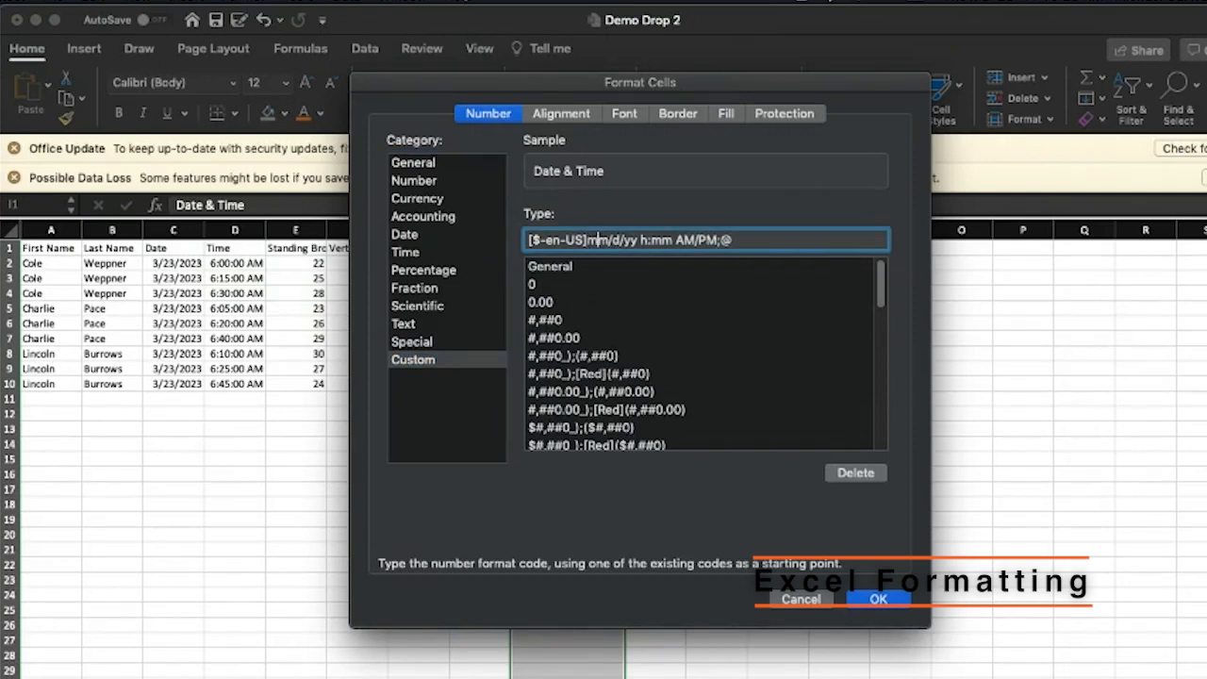
key(Right)
key(Right)
key(Right)
text(d/)
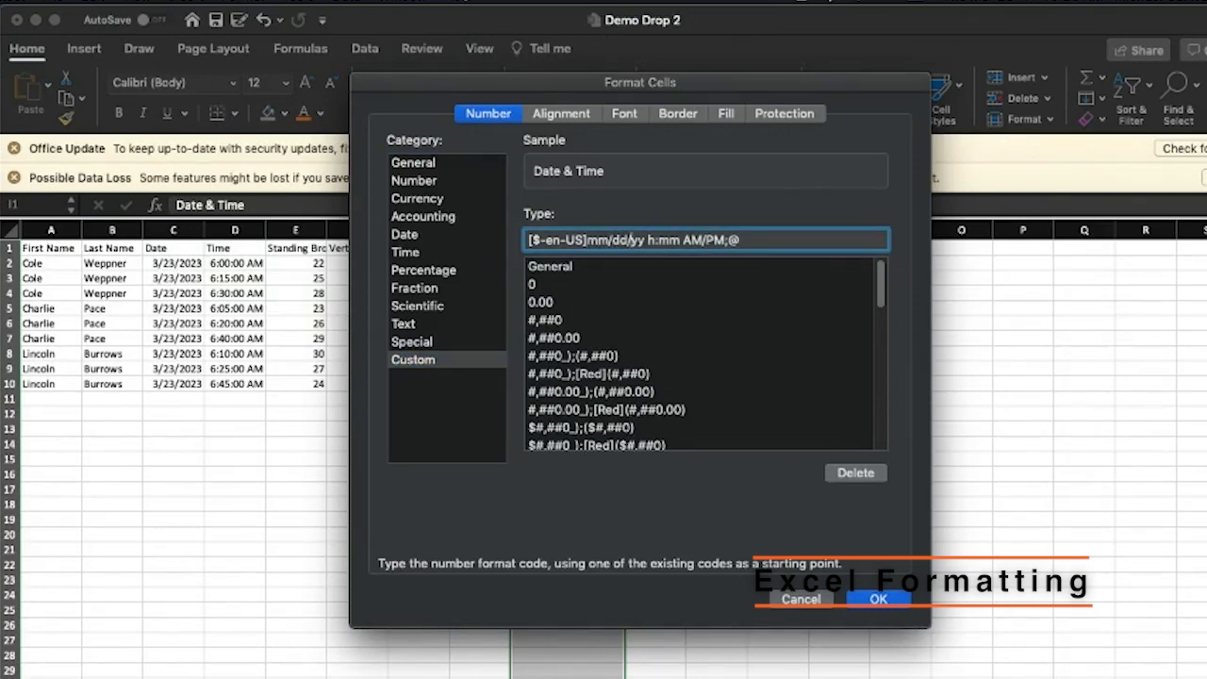
text(yy)
key(Right)
key(Right)
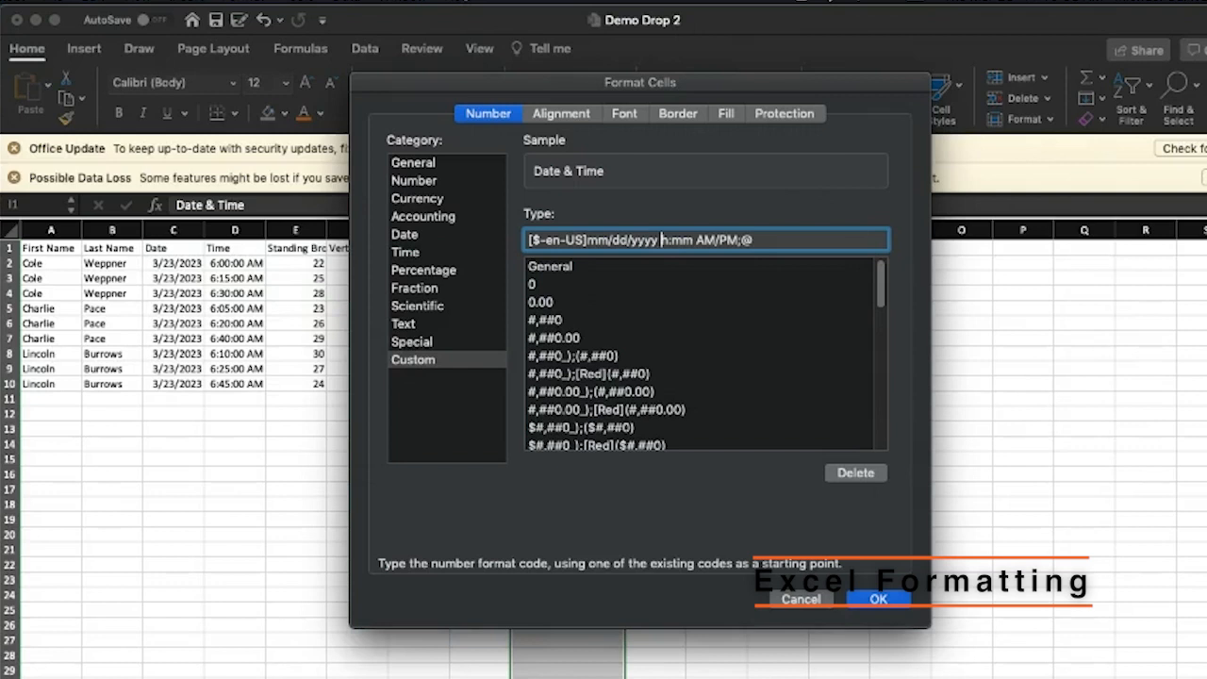
Change the custom code's time part to hh:mm:ss AM/PM, apply it to column I, and widen the column to fit
text(h)
key(Right)
key(Right)
key(Right)
key(Right)
text(:ss)
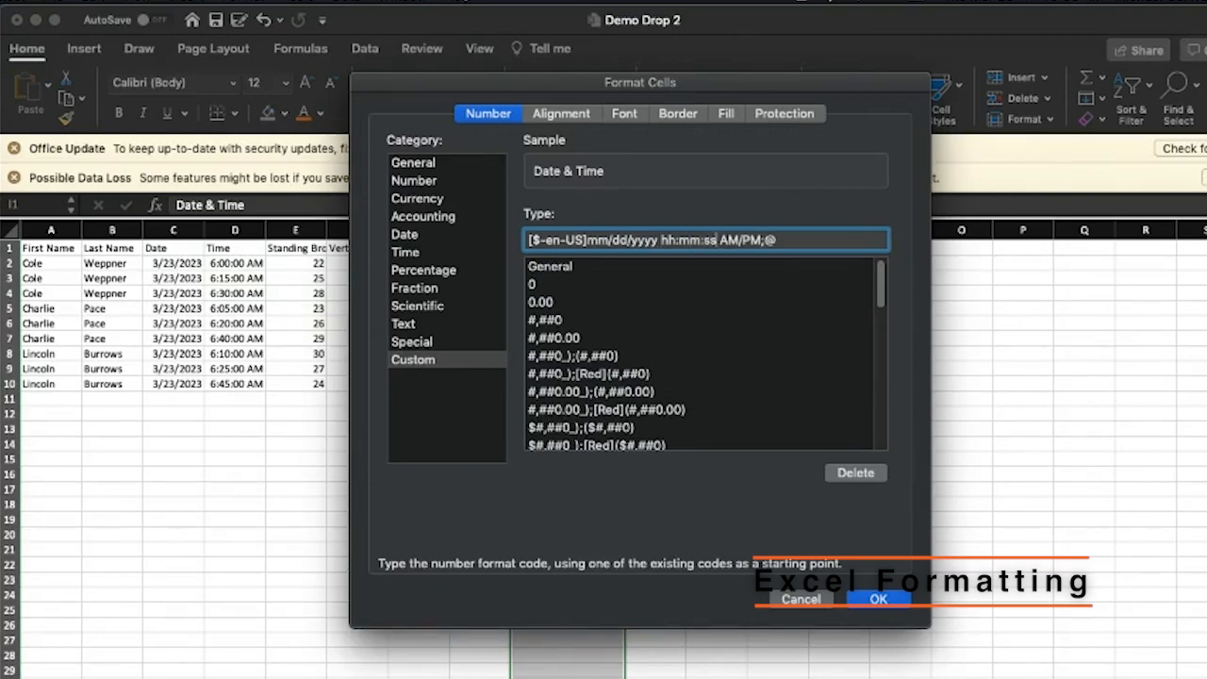
key(Return)
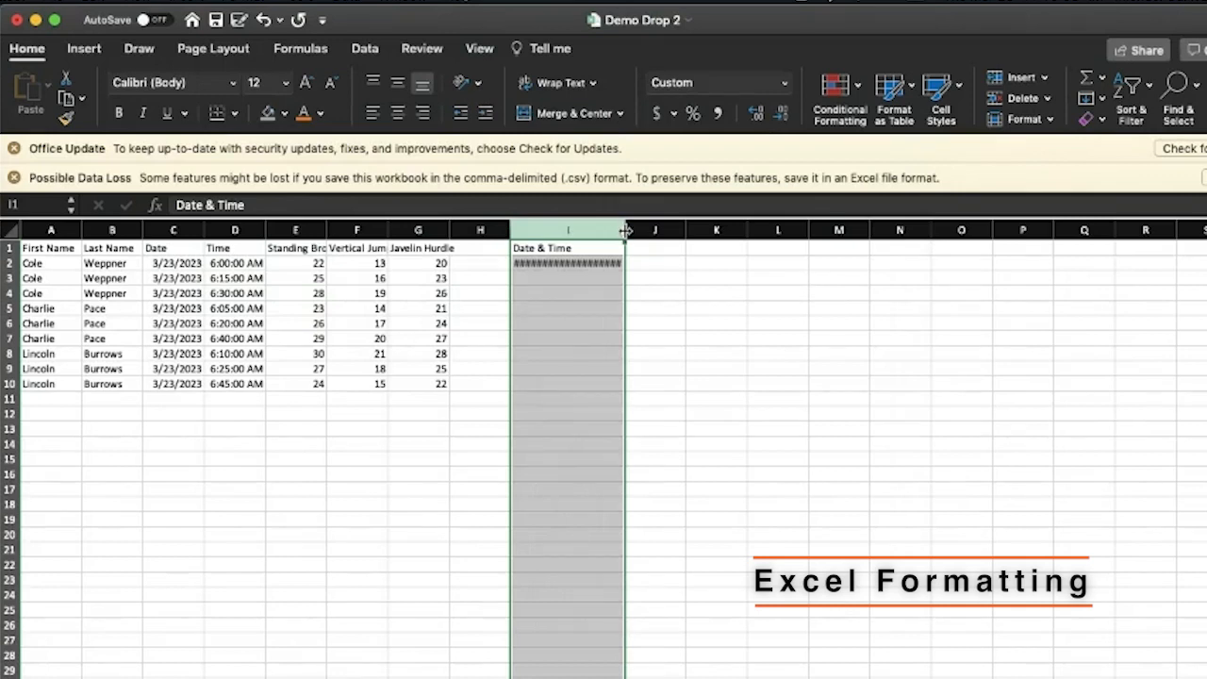
drag(625, 230, 636, 236)
click(664, 264)
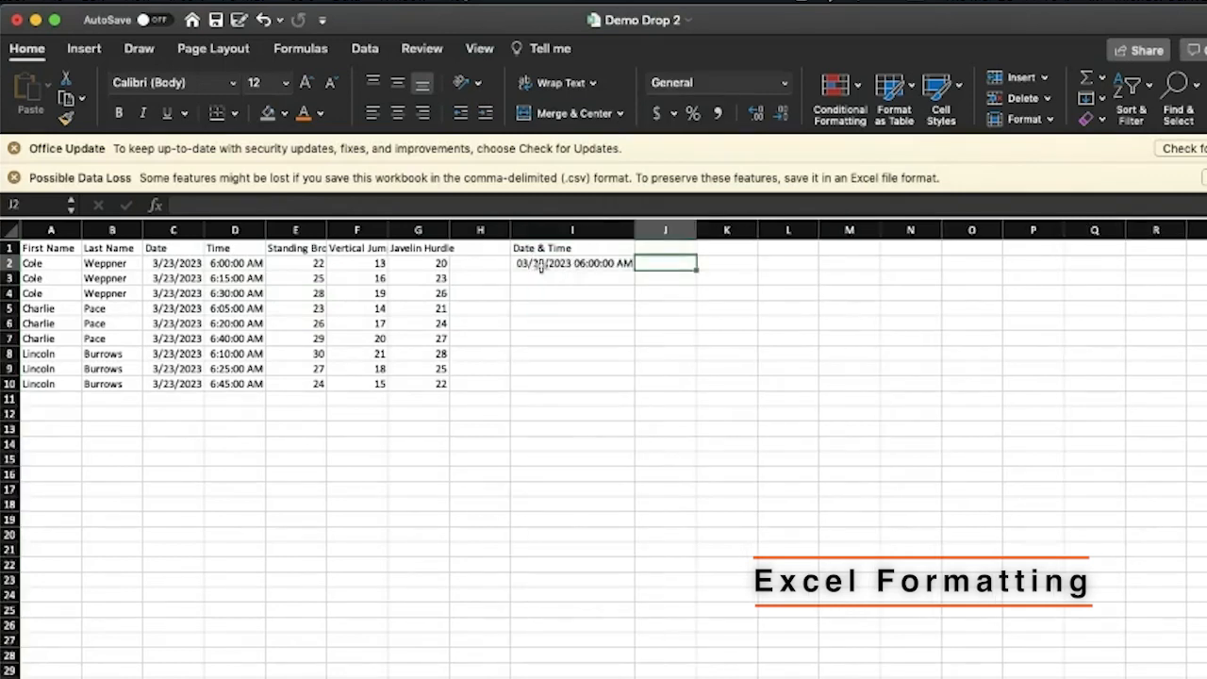
Clear the contents of column I and save the Demo Drop 2 workbook
click(579, 234)
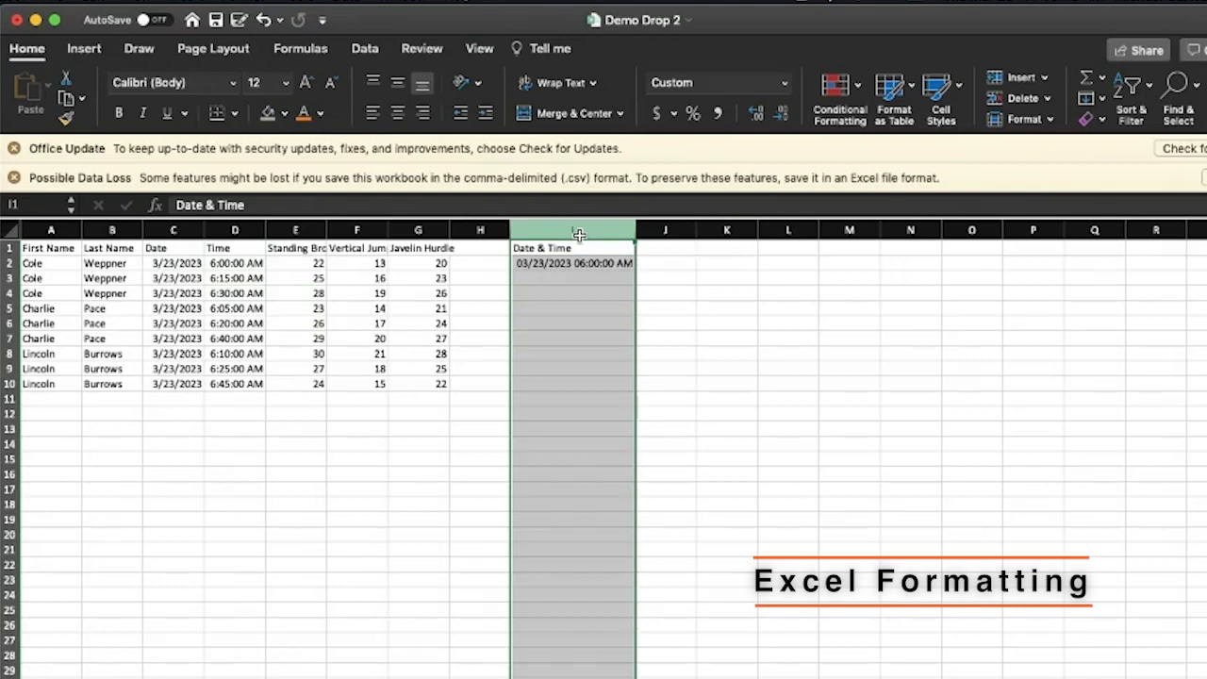
key(super+z)
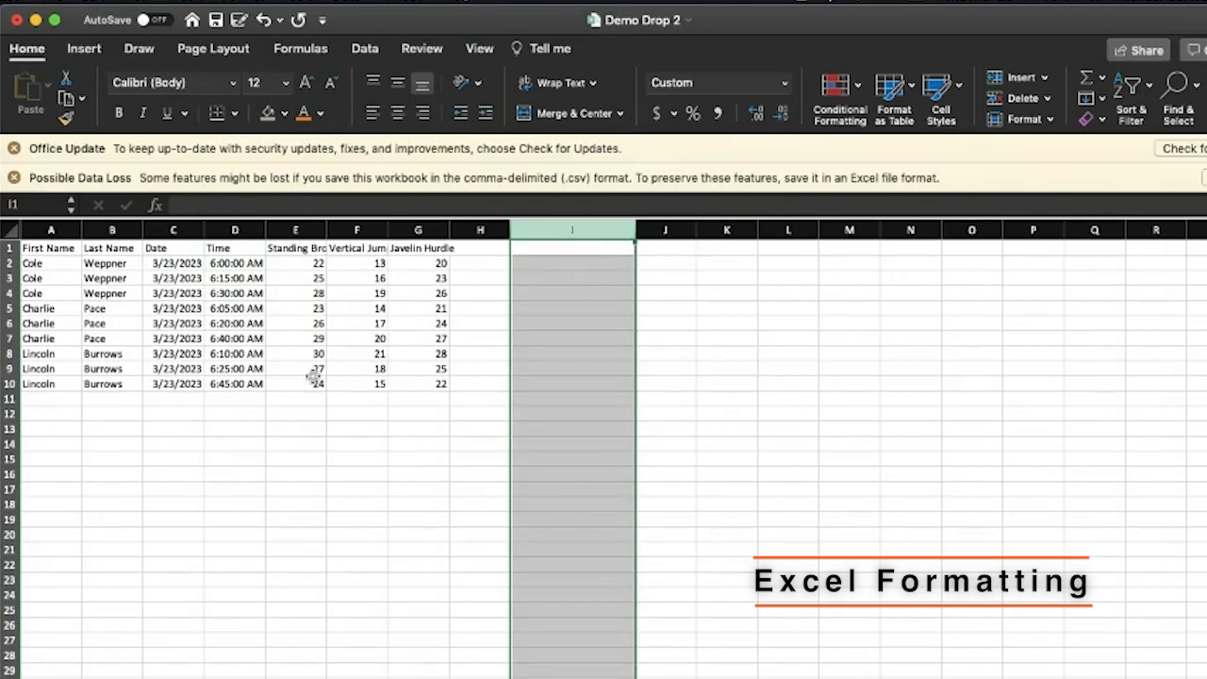
click(288, 459)
key(super+s)
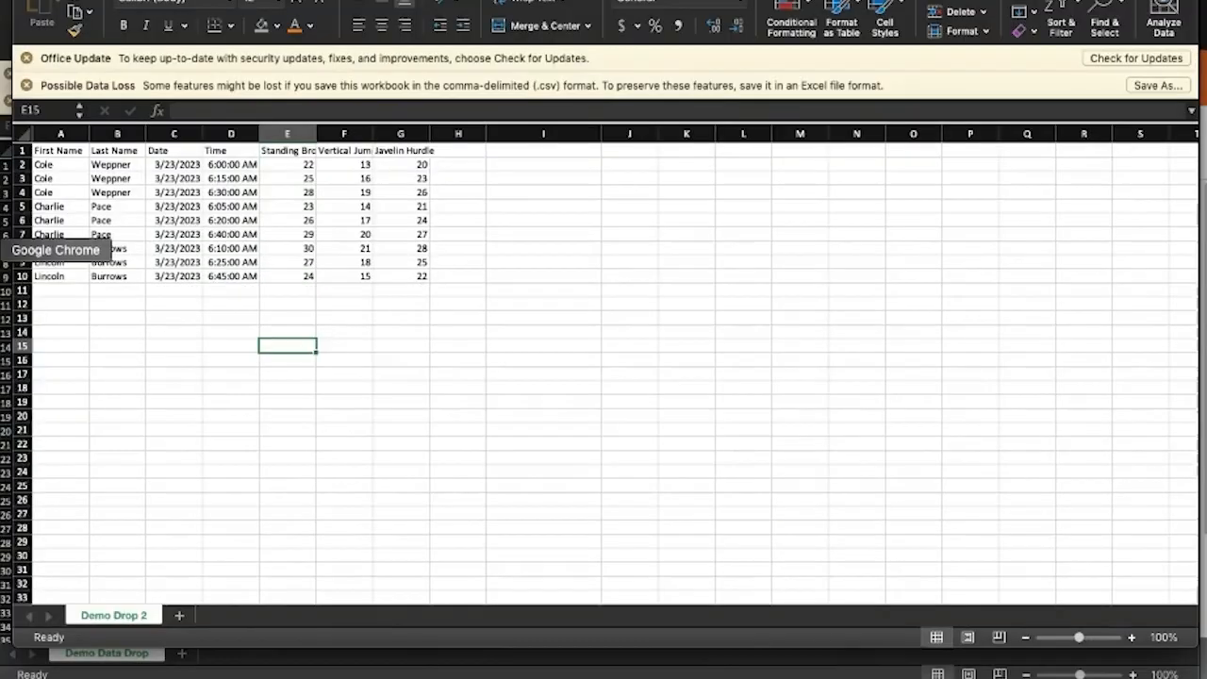
Switch to the CoachMePlus Data Import Tool in Google Chrome, upload Demo Data Drop.csv, and continue to the template selection
click(1, 353)
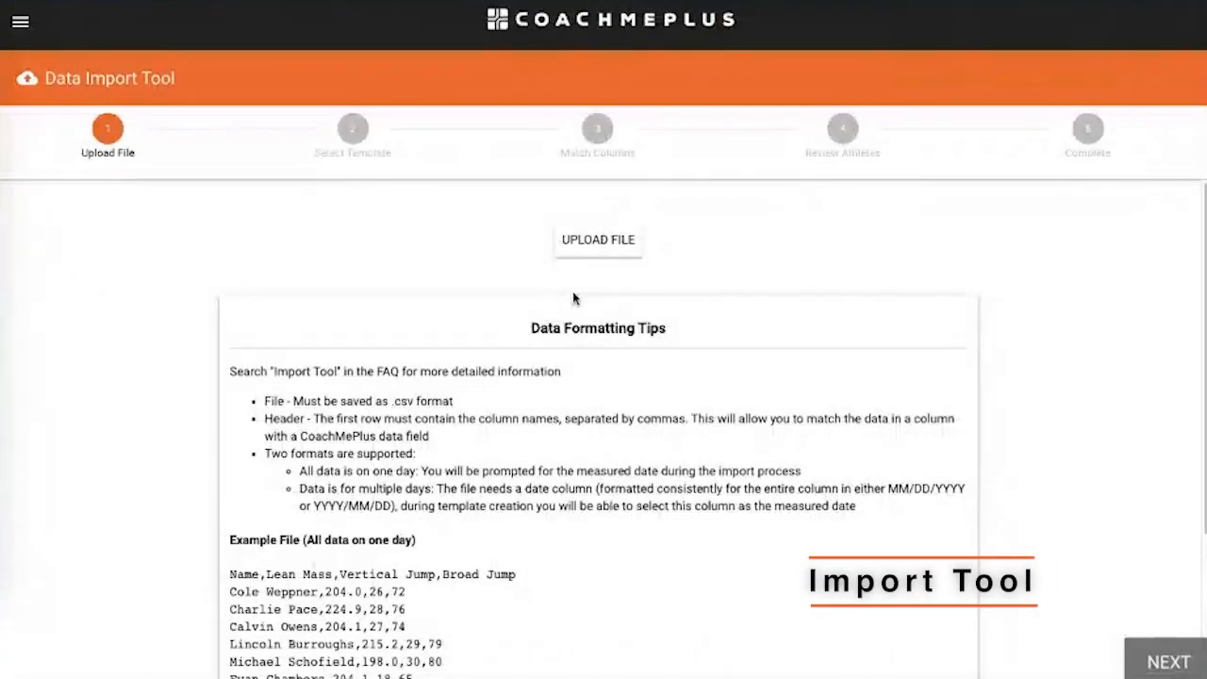
click(600, 247)
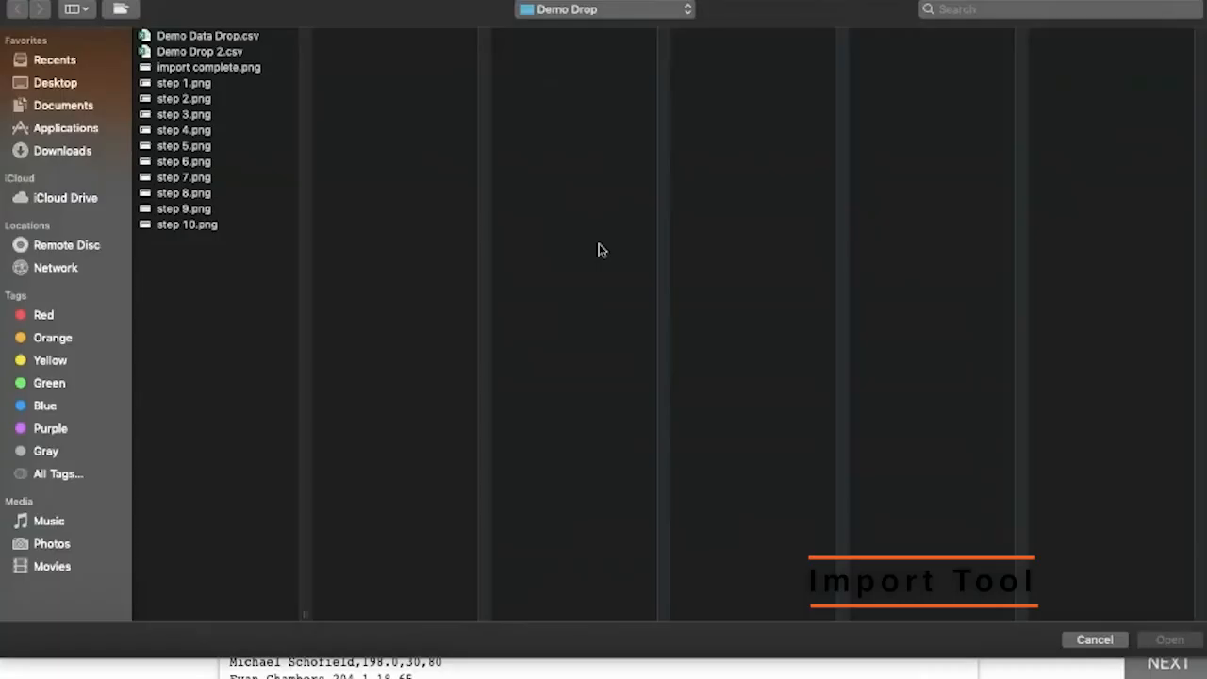
click(205, 38)
double_click(205, 37)
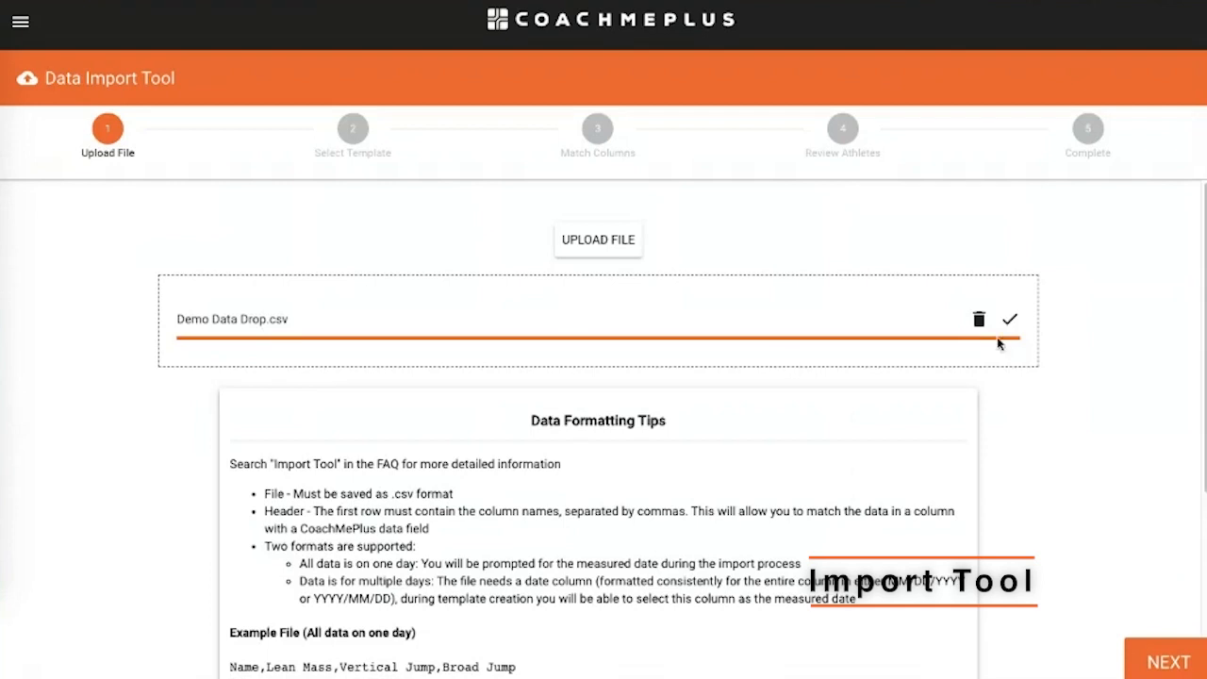
click(1163, 665)
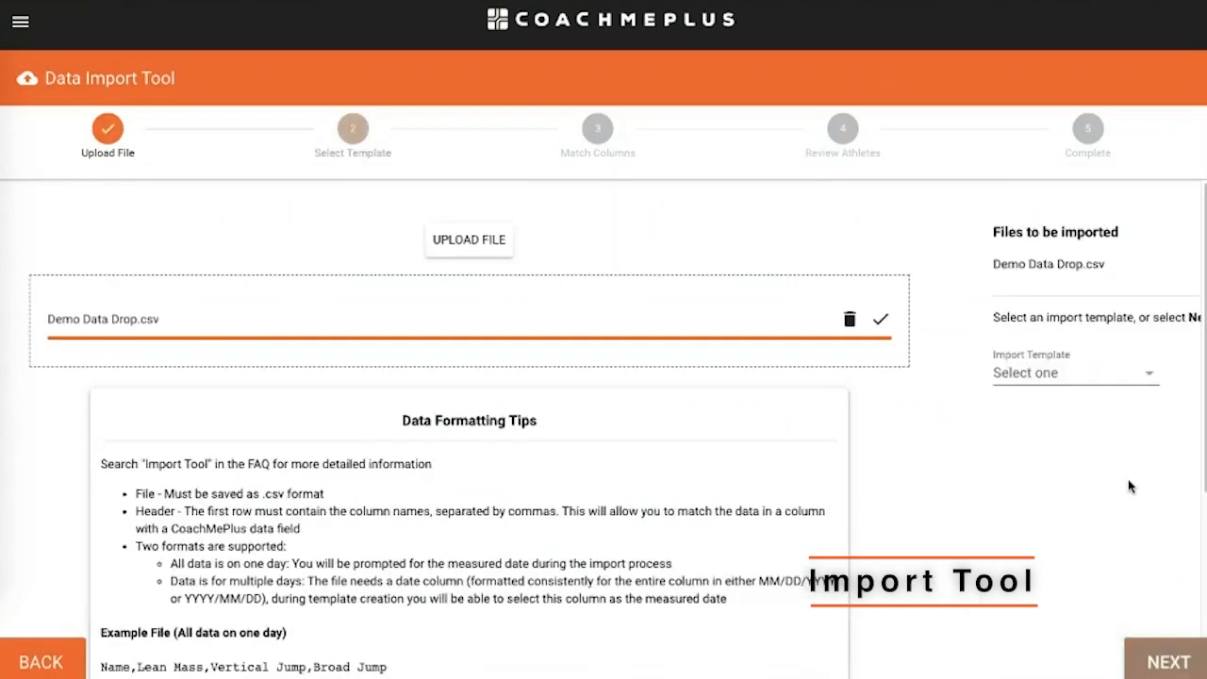
Create a new import template named "Demo Data Drop 1" and continue to column matching
click(298, 382)
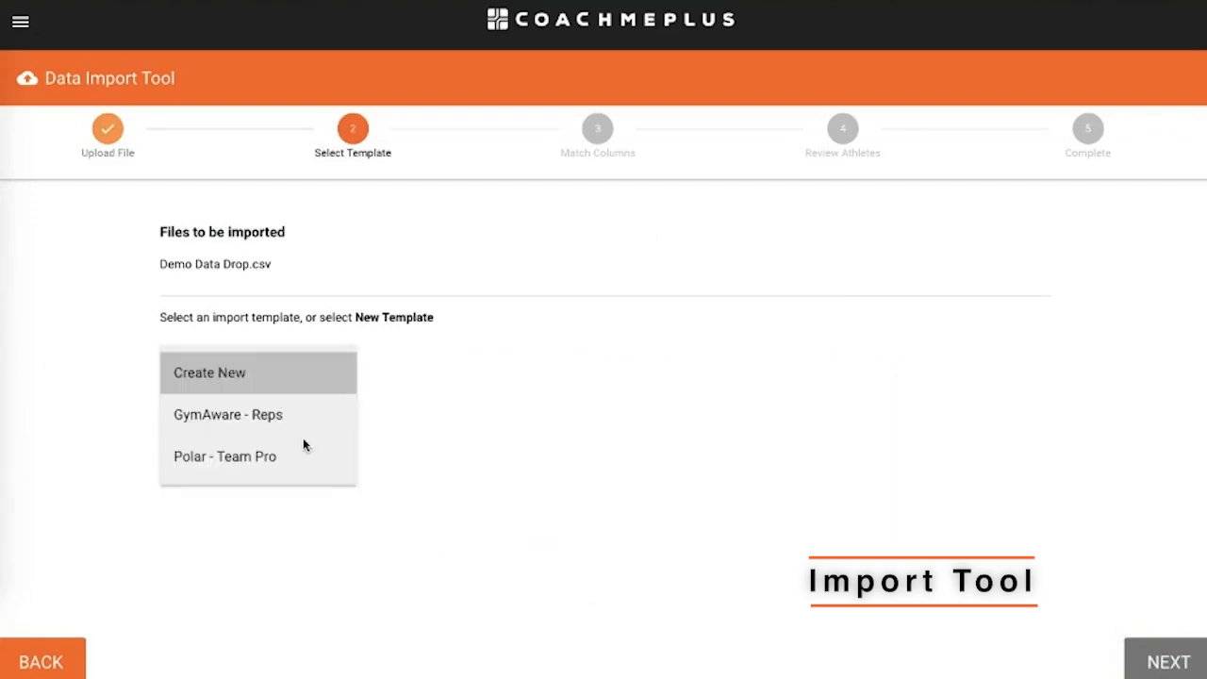
click(458, 332)
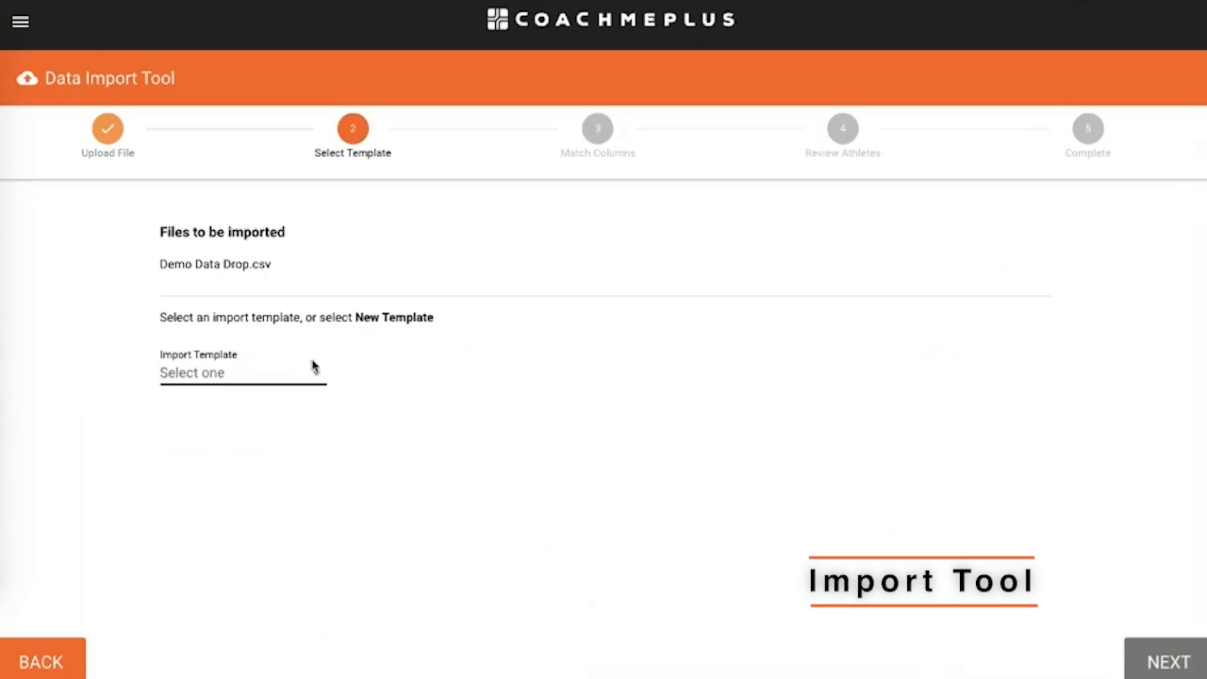
click(241, 382)
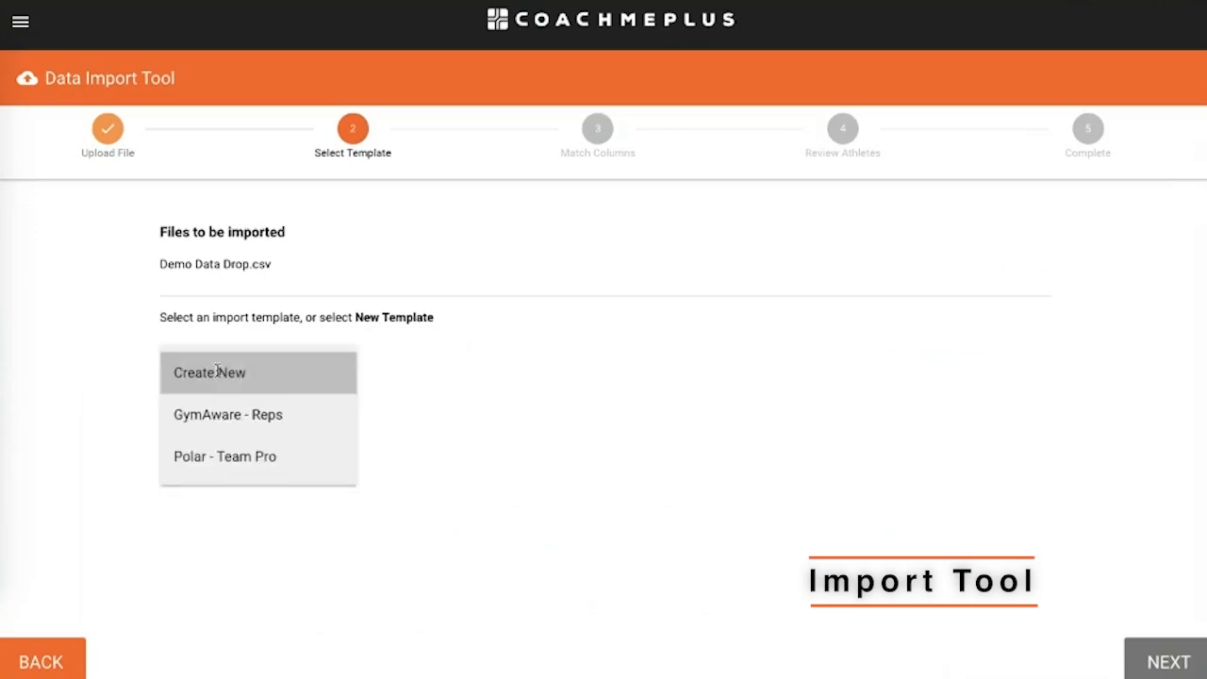
click(236, 373)
click(333, 373)
text(Dem)
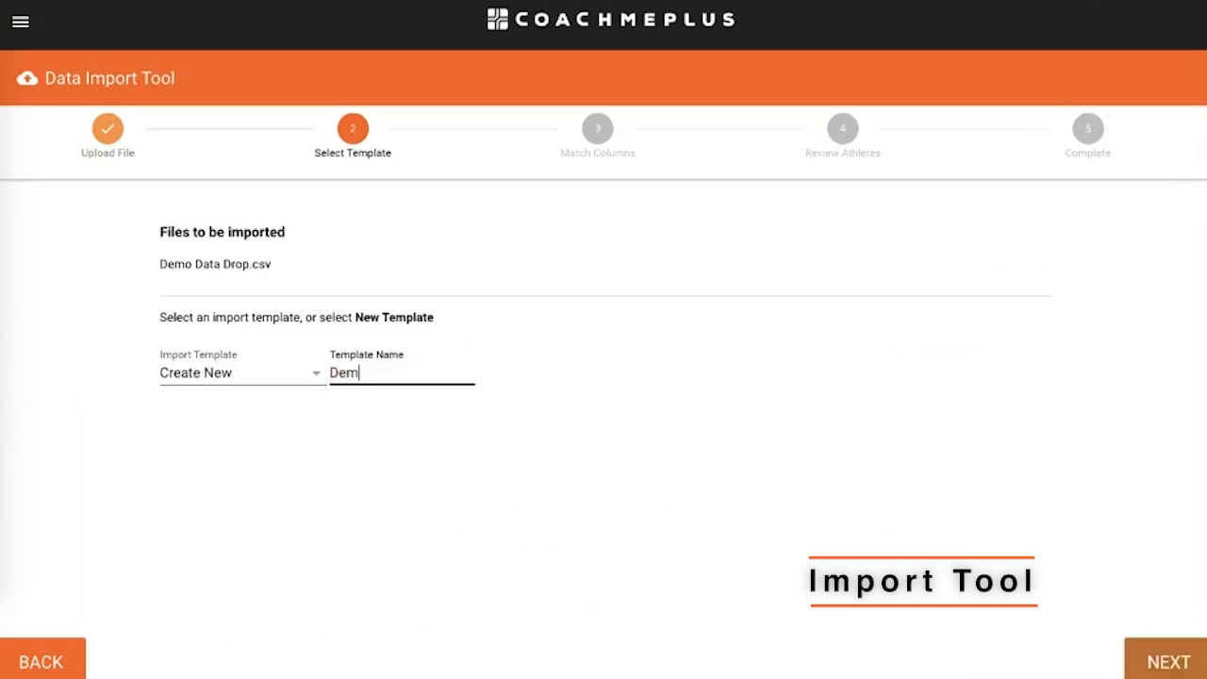
text(o Data Drop 1)
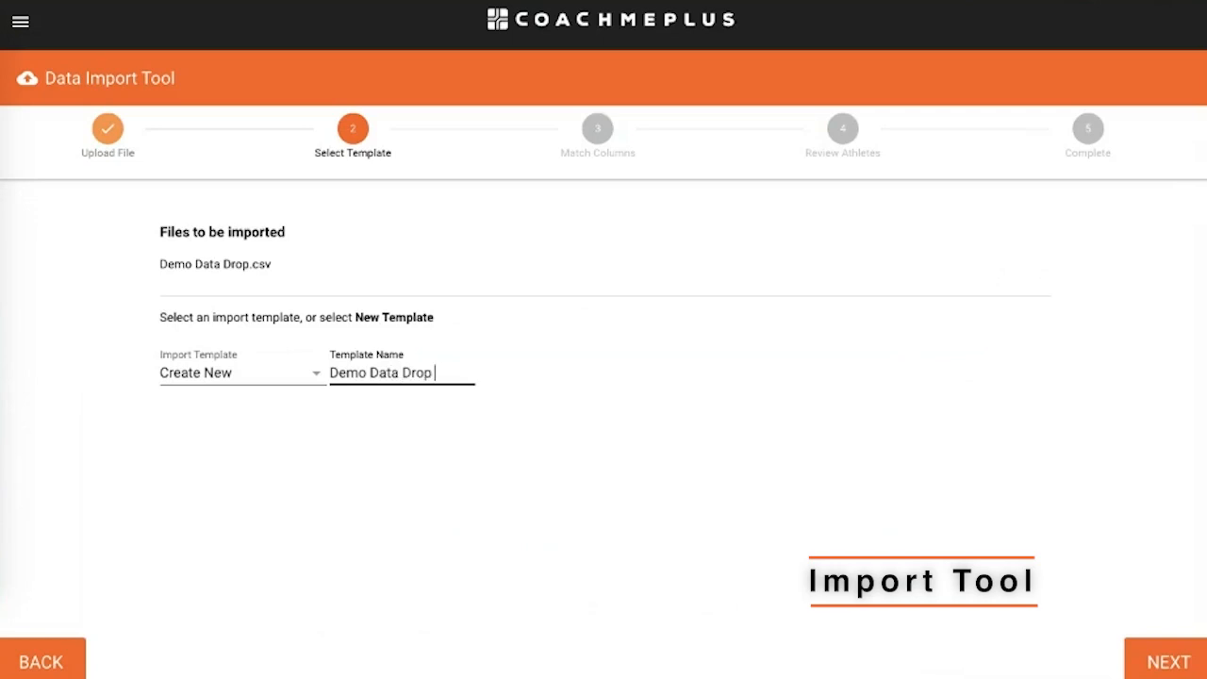
click(1152, 666)
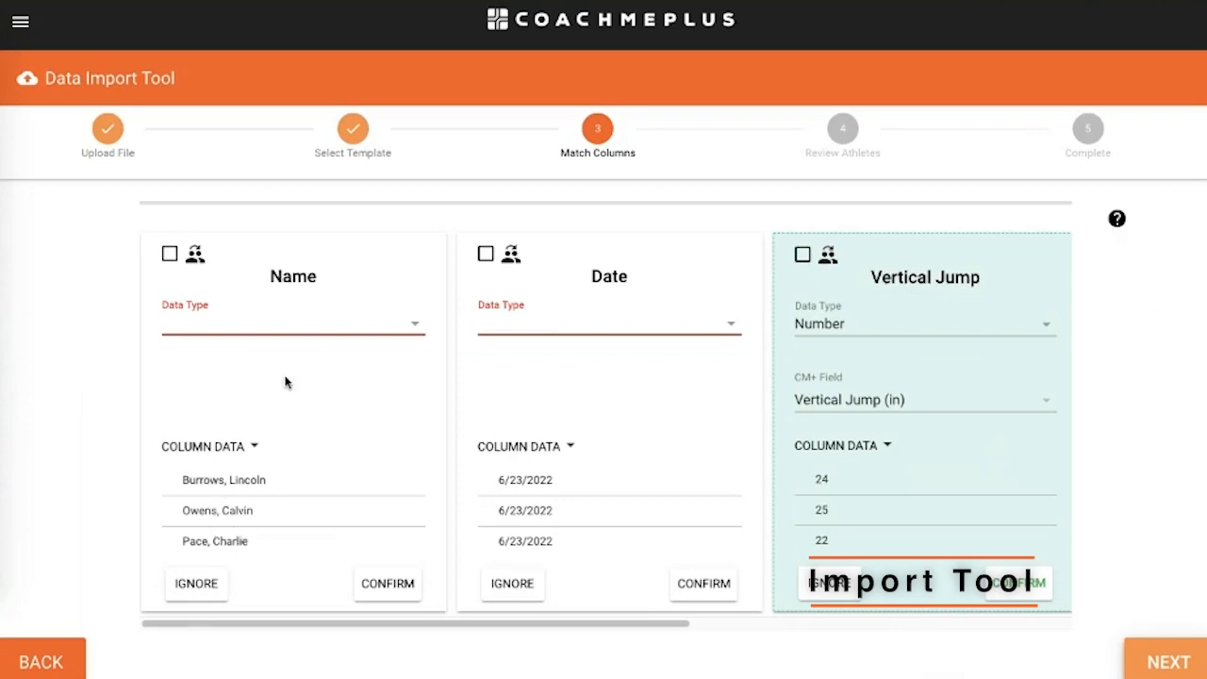
Confirm the Name column as the athlete identifier and the Date column as the measured date, using Date type and mm/dd/yyyy format
click(170, 257)
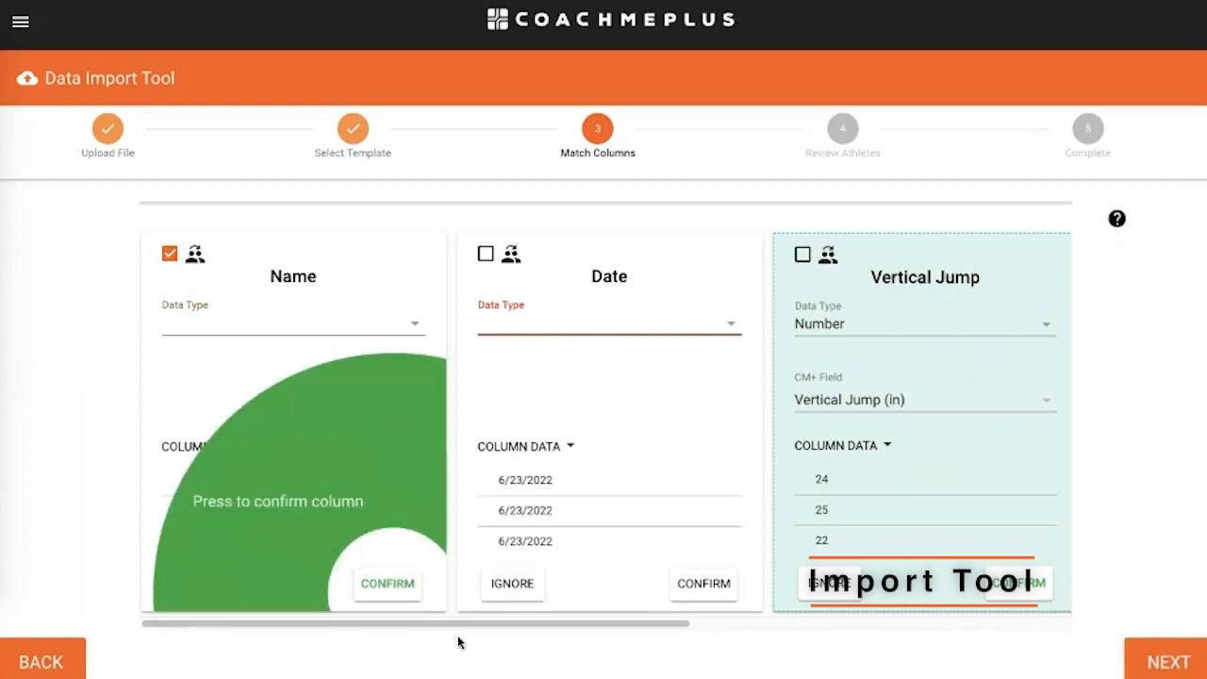
click(400, 592)
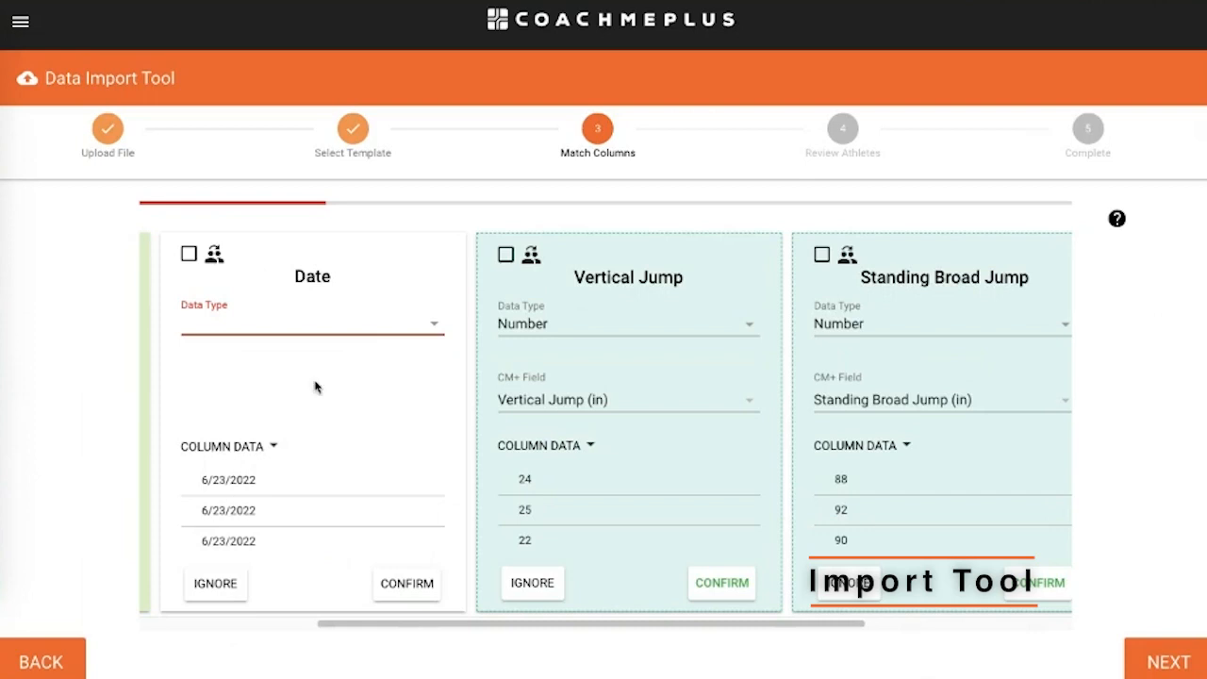
click(389, 324)
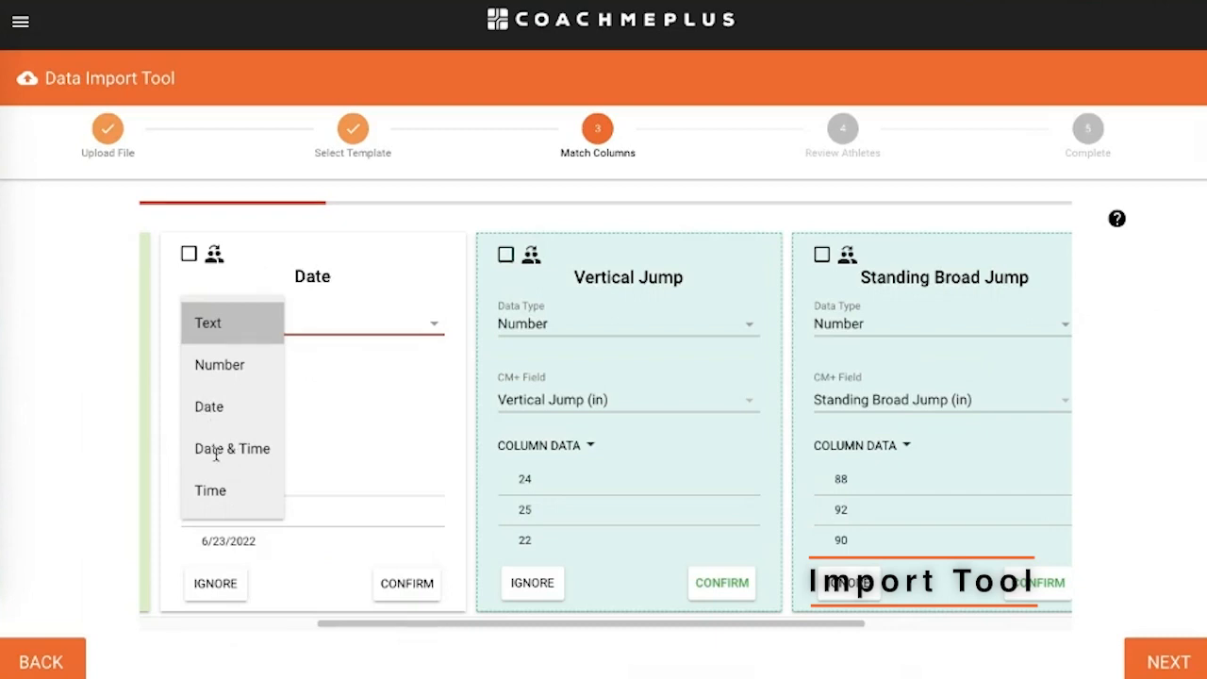
click(209, 412)
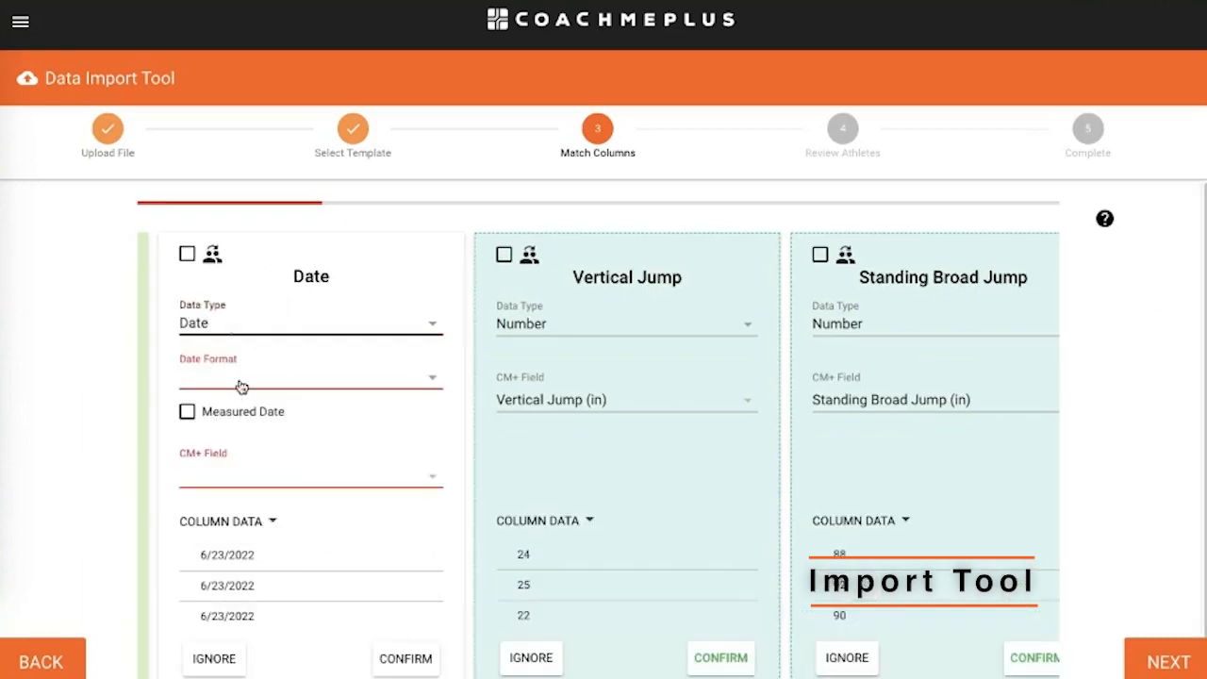
click(236, 382)
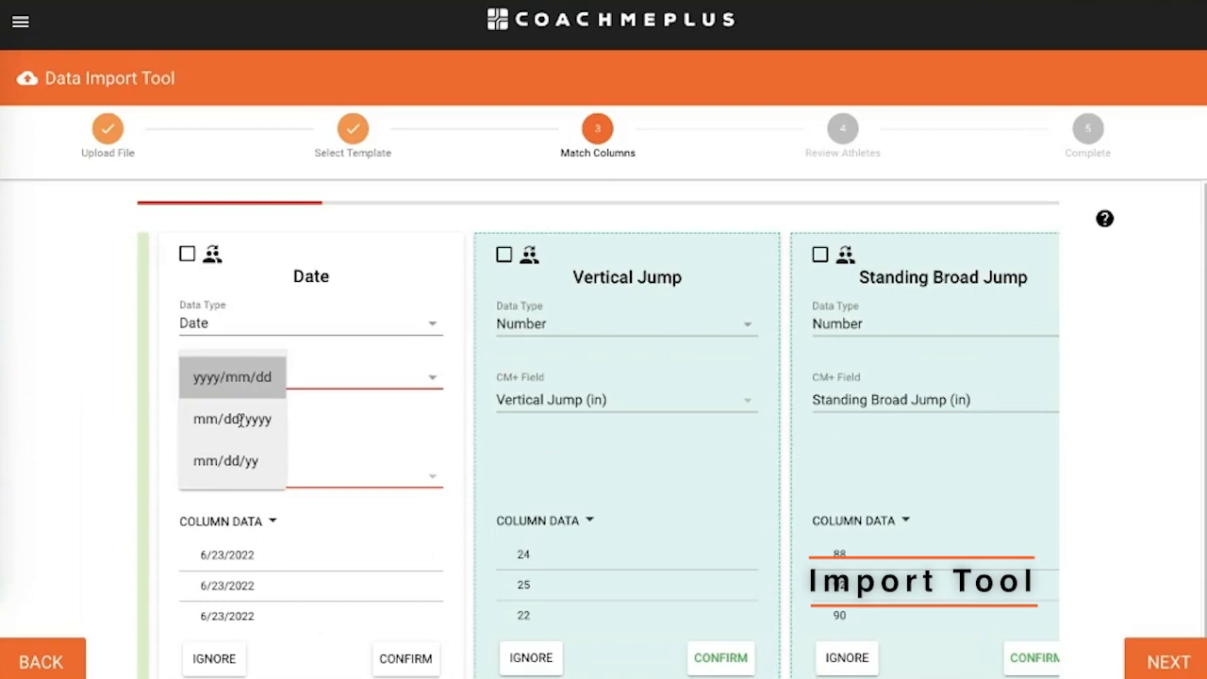
click(241, 421)
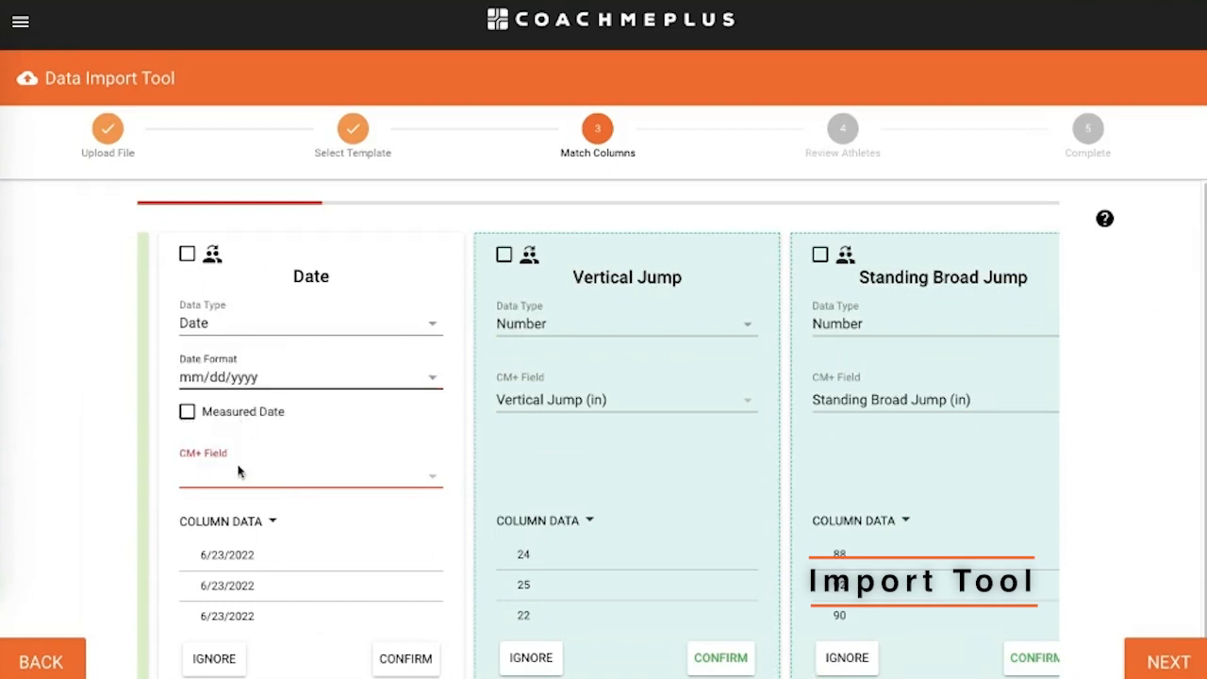
click(188, 412)
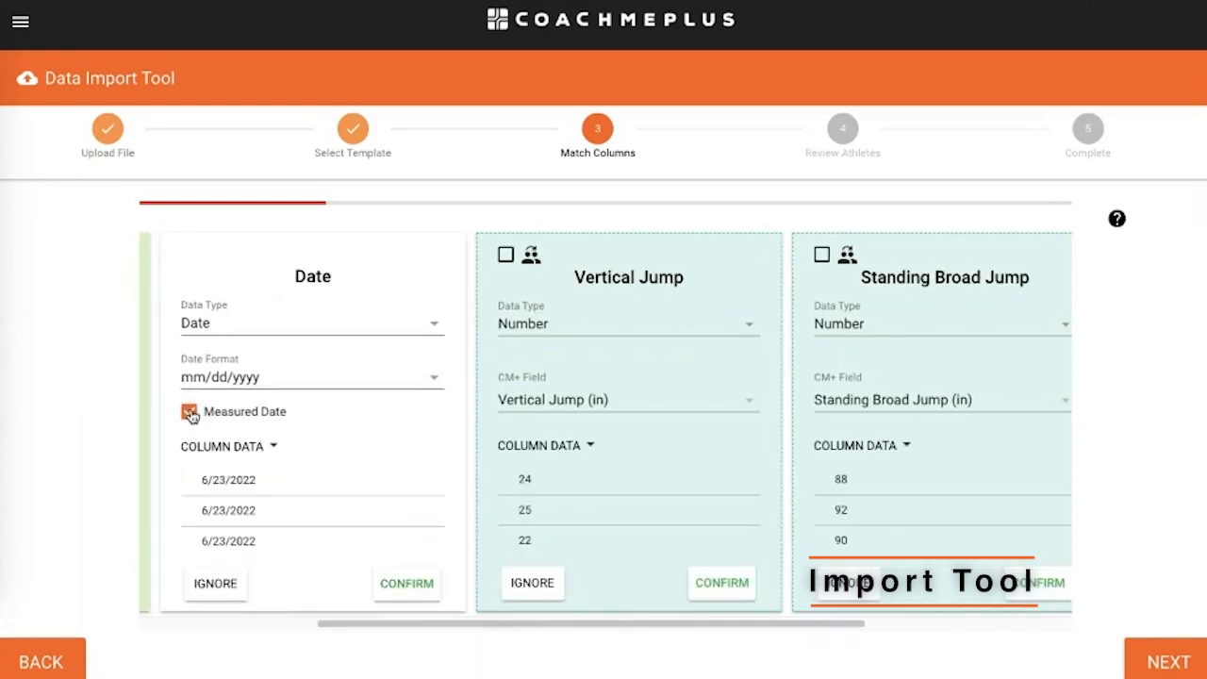
click(424, 591)
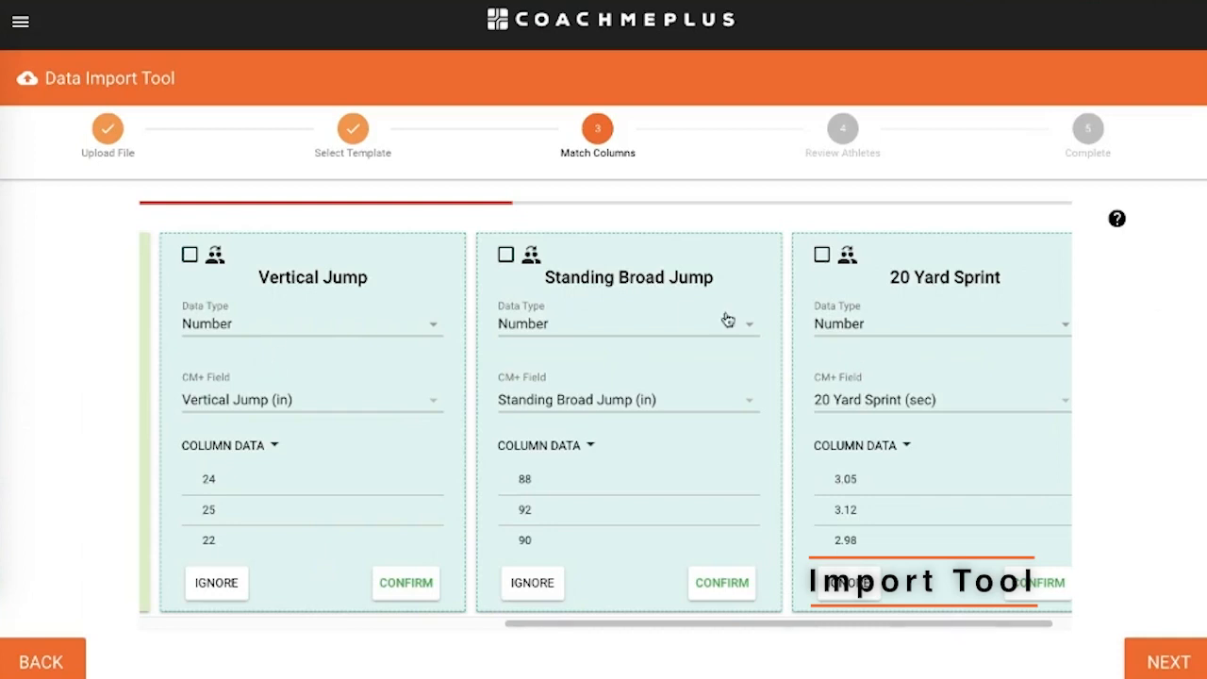
Confirm the Vertical Jump, Standing Broad Jump and 20 Yard Sprint columns with their matching Number fields
click(298, 334)
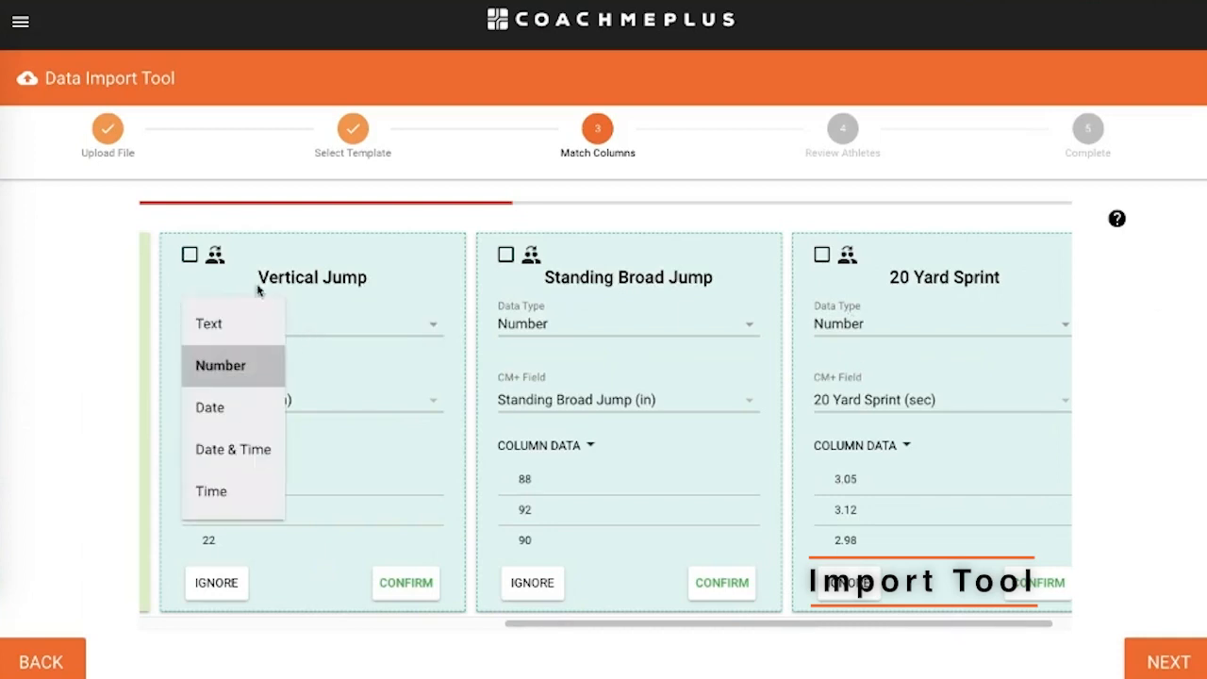
click(385, 326)
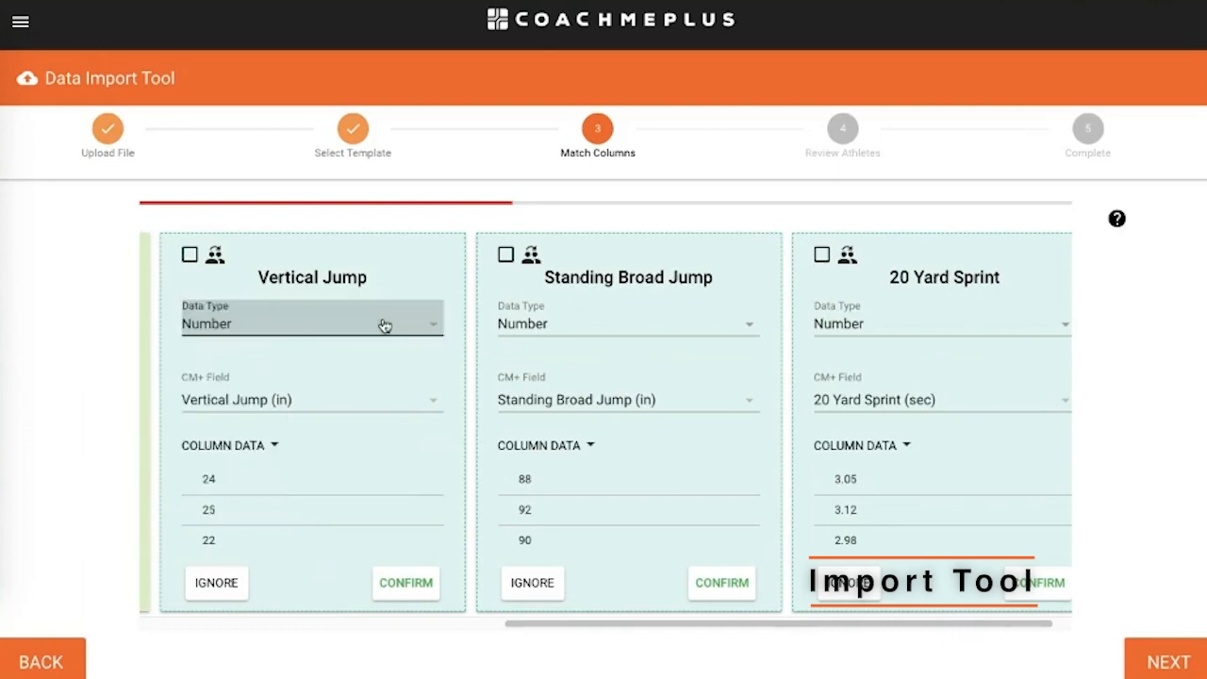
click(339, 418)
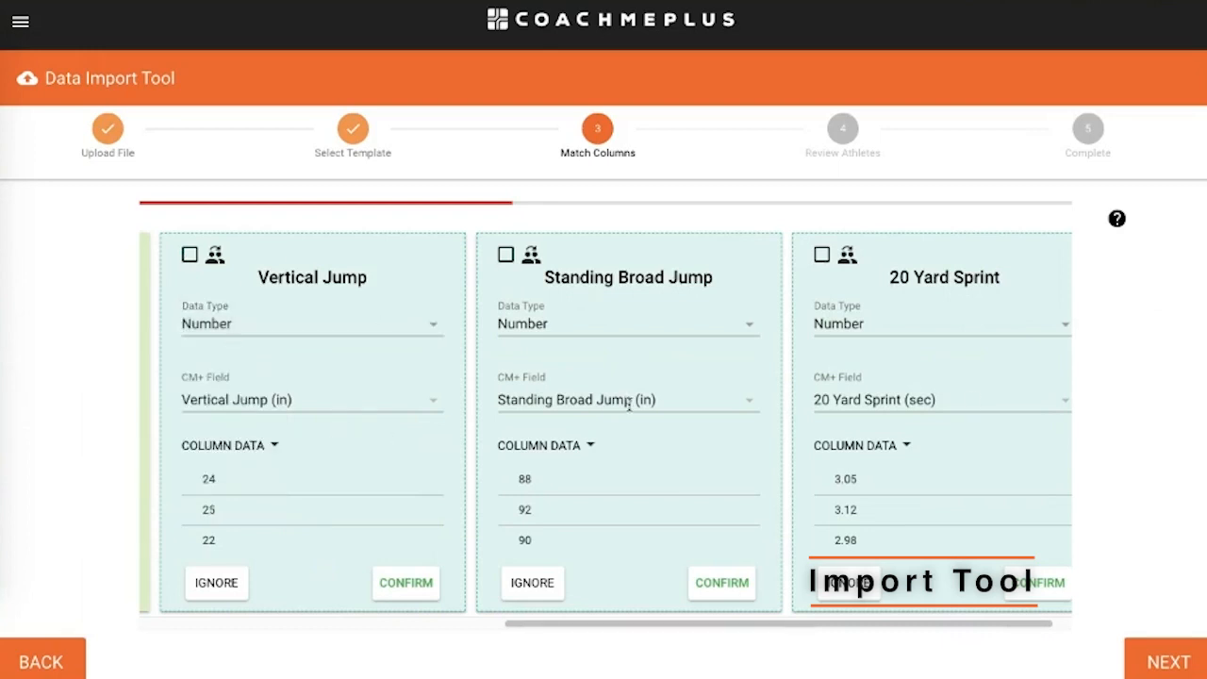
click(394, 596)
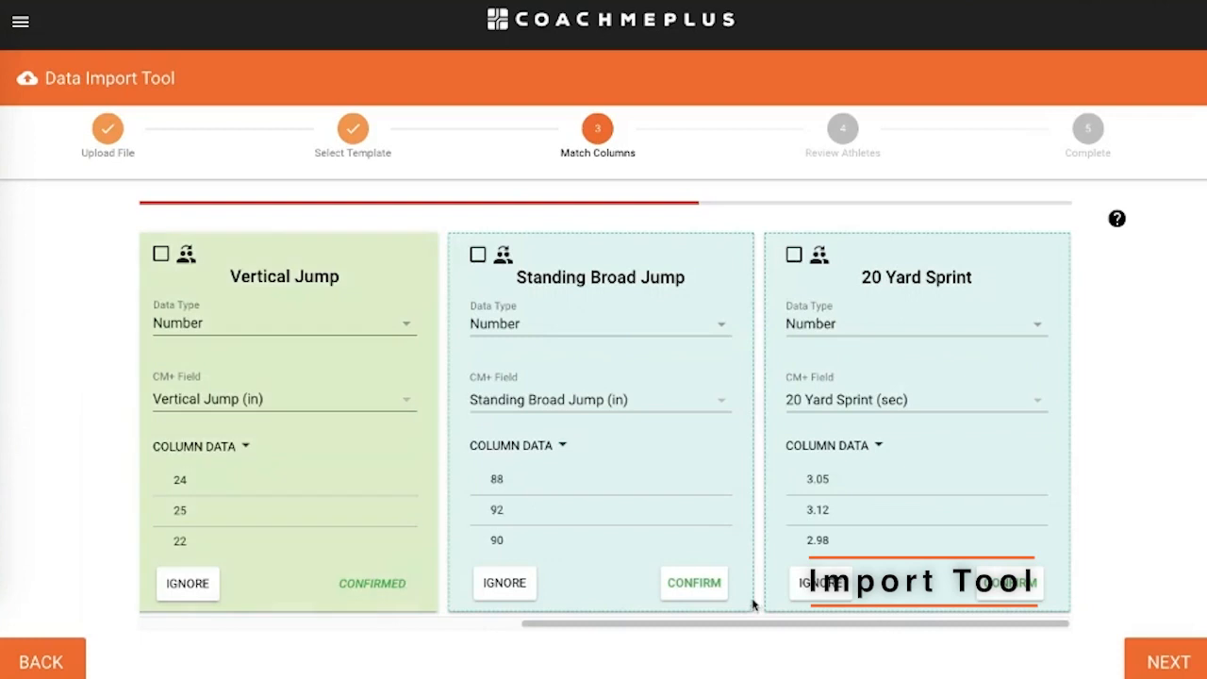
click(717, 585)
click(1009, 580)
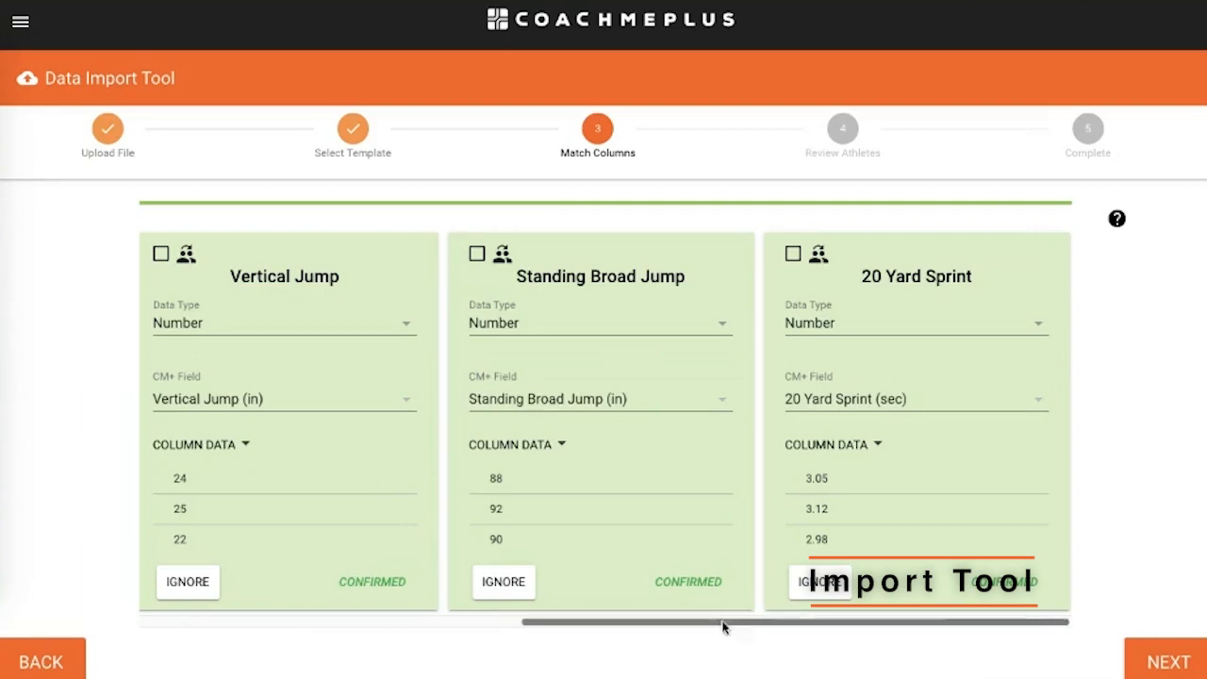
drag(723, 626, 835, 617)
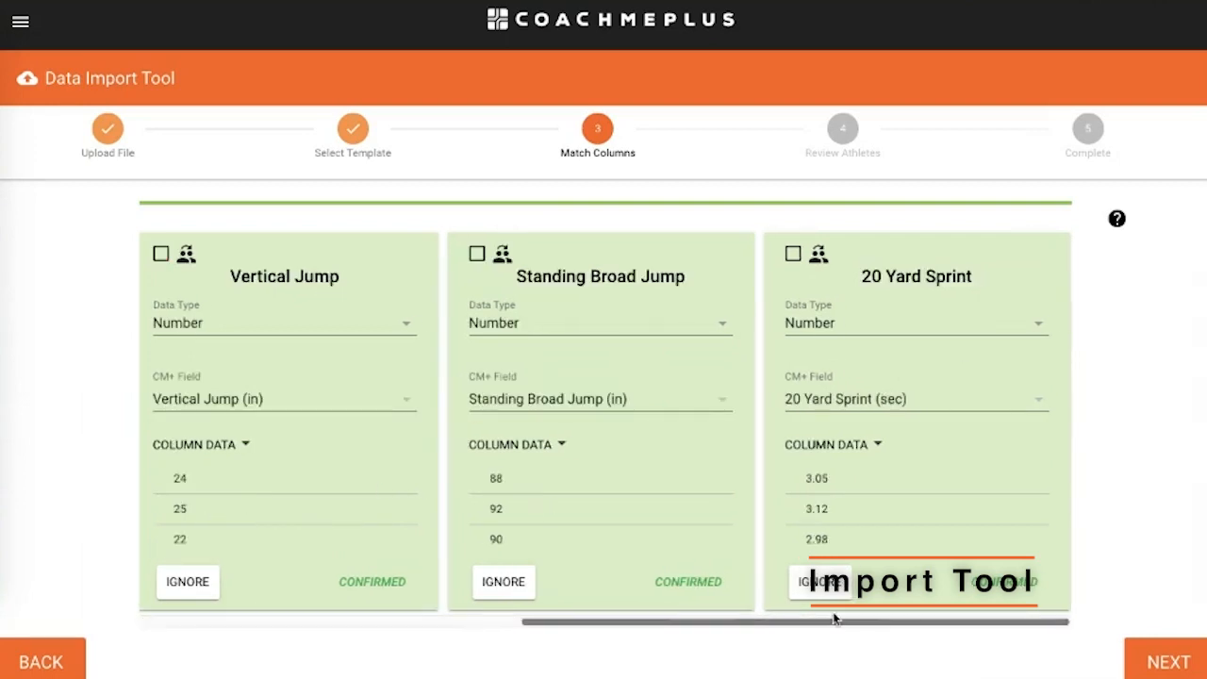
Create a new user alias type named "Demo Data Drop 1" and continue to the athlete review
click(1169, 665)
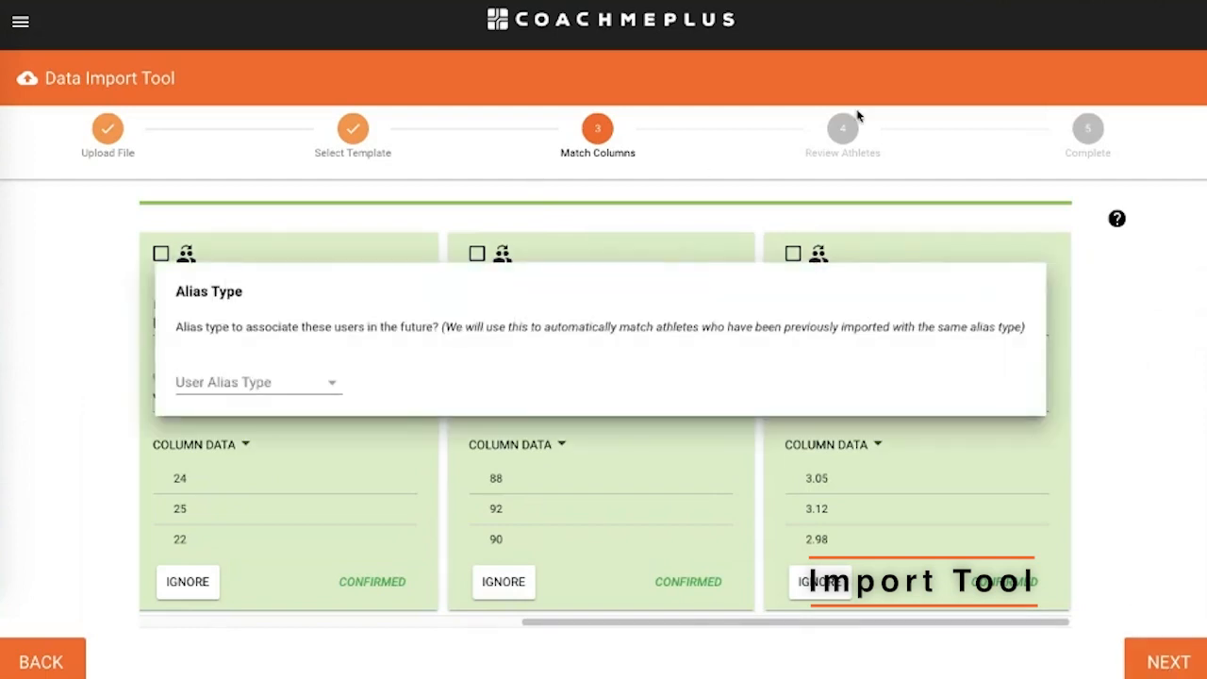
click(276, 396)
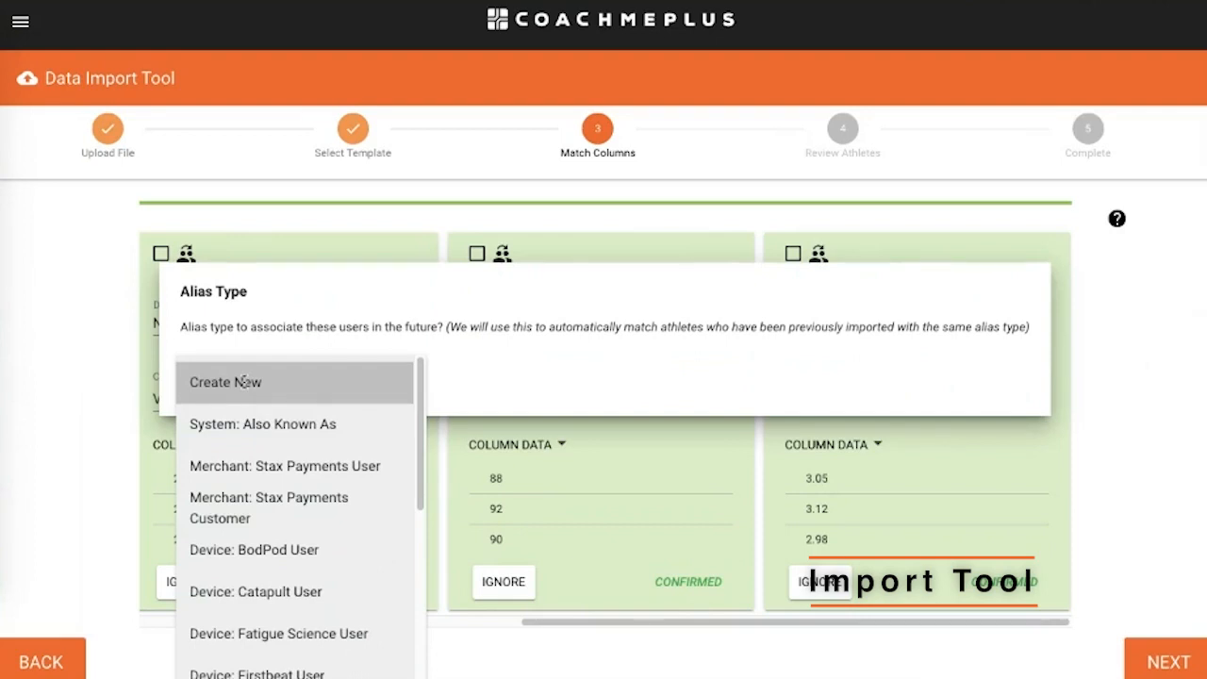
click(244, 381)
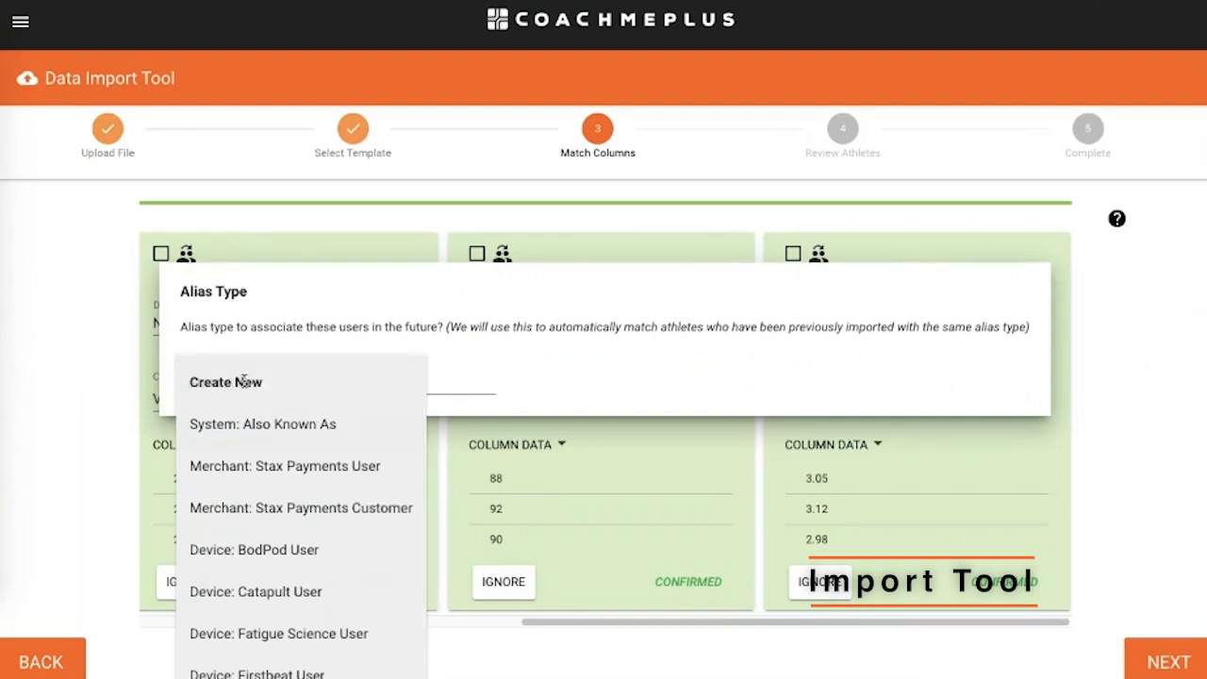
click(439, 388)
text(Demo Data Drop 1)
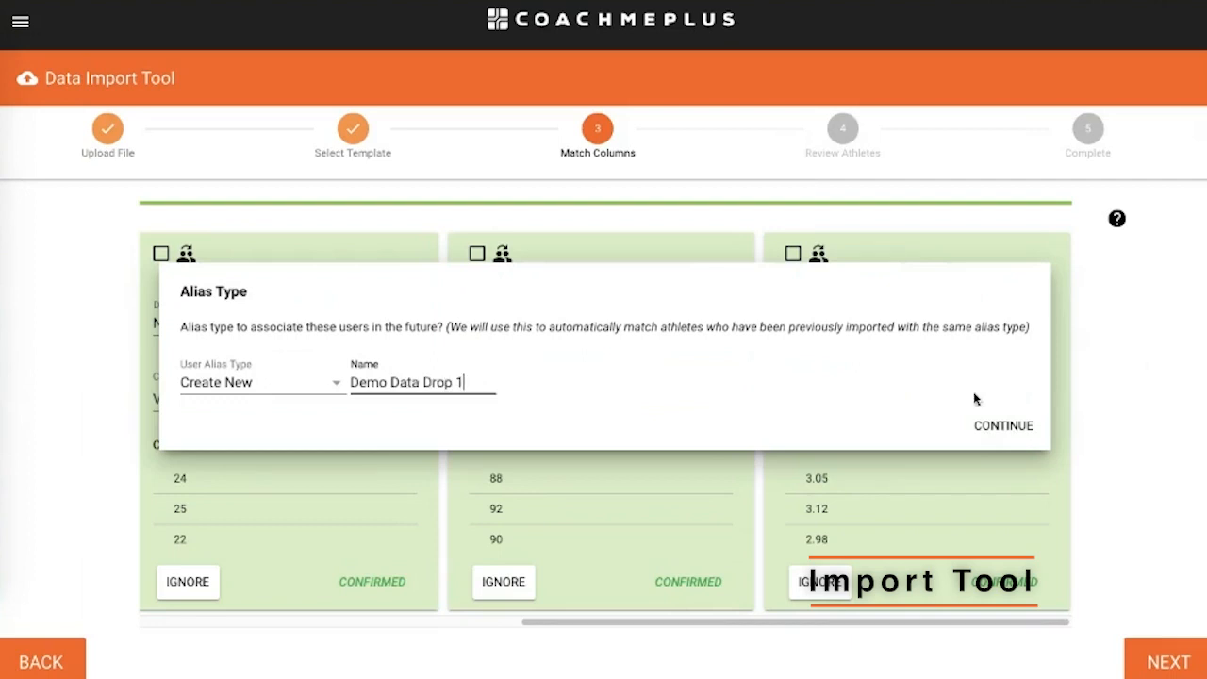
click(1020, 430)
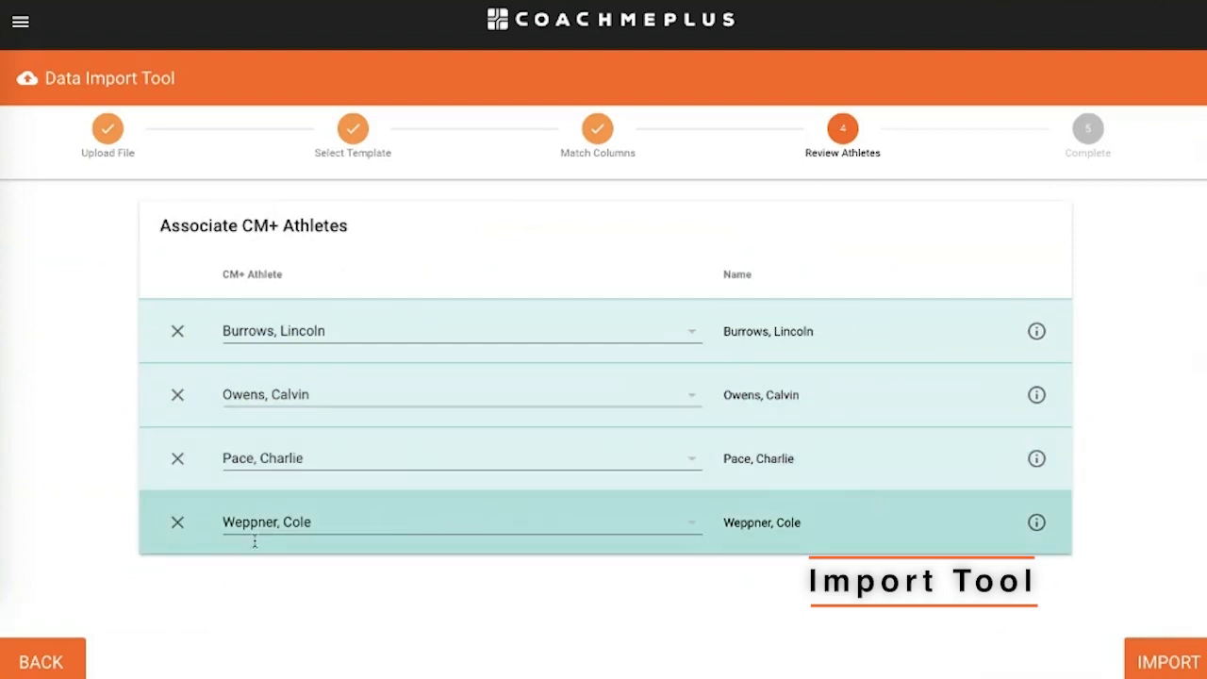
Clear the last row's CM+ athlete match, reassign it by searching for the athlete's surname, and run the import
click(179, 524)
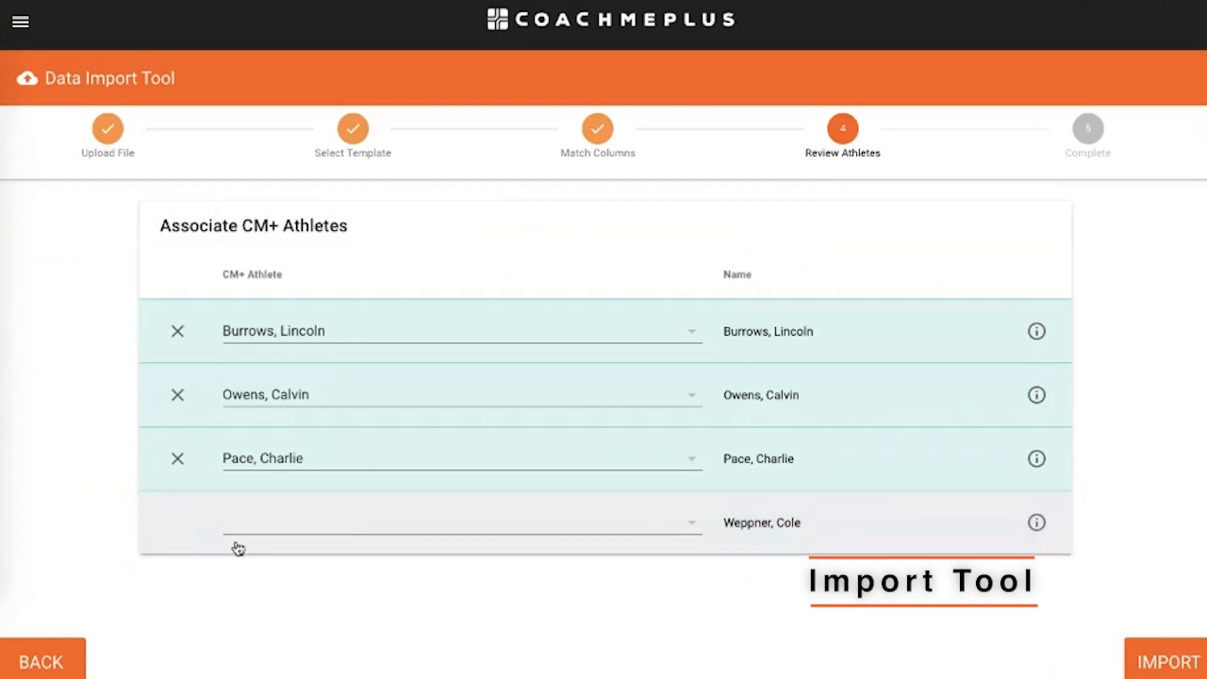
click(388, 521)
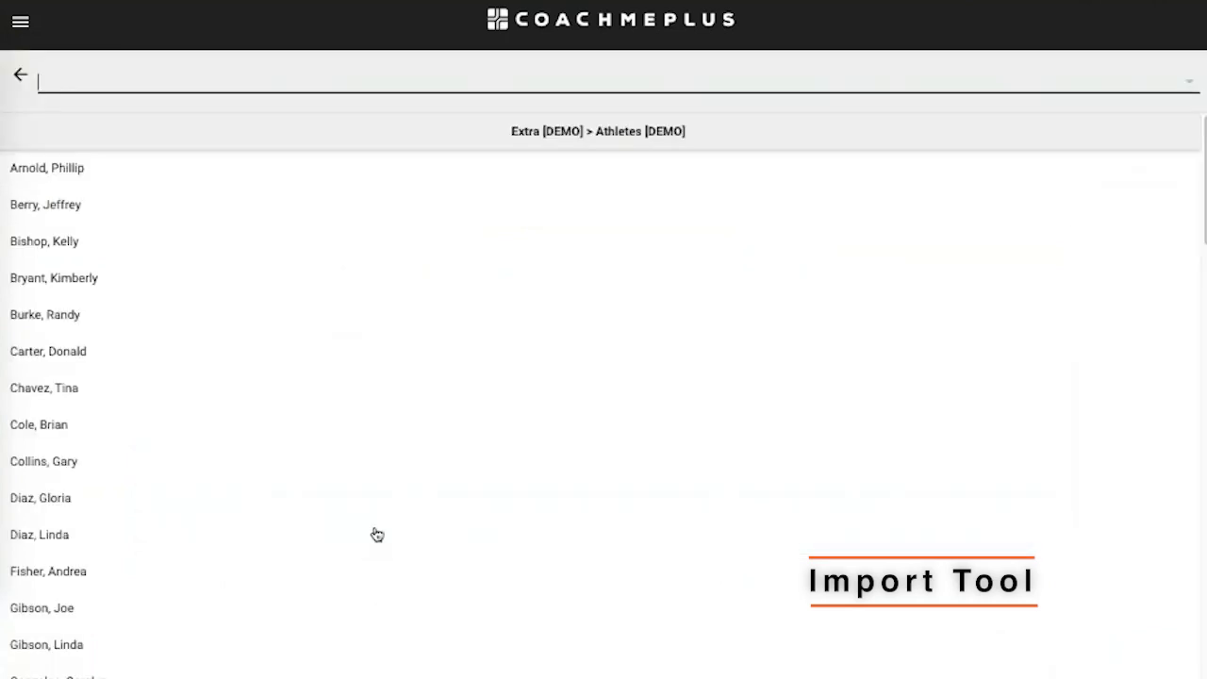
text(weppn)
click(72, 167)
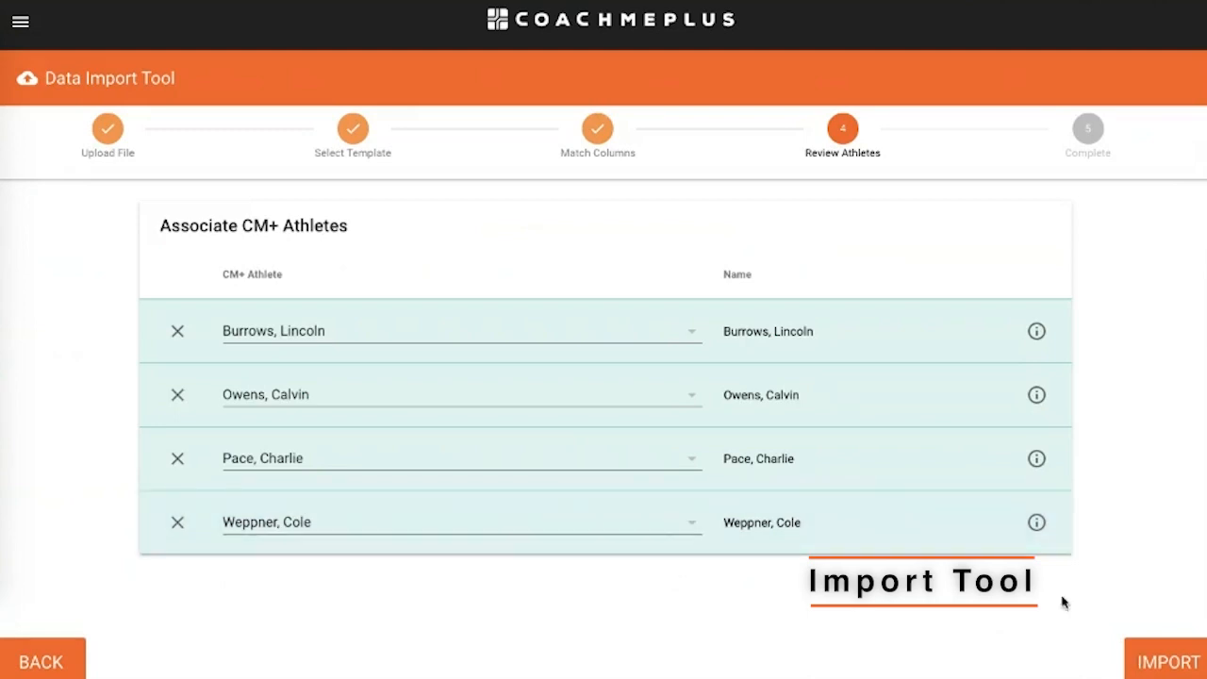
click(1173, 663)
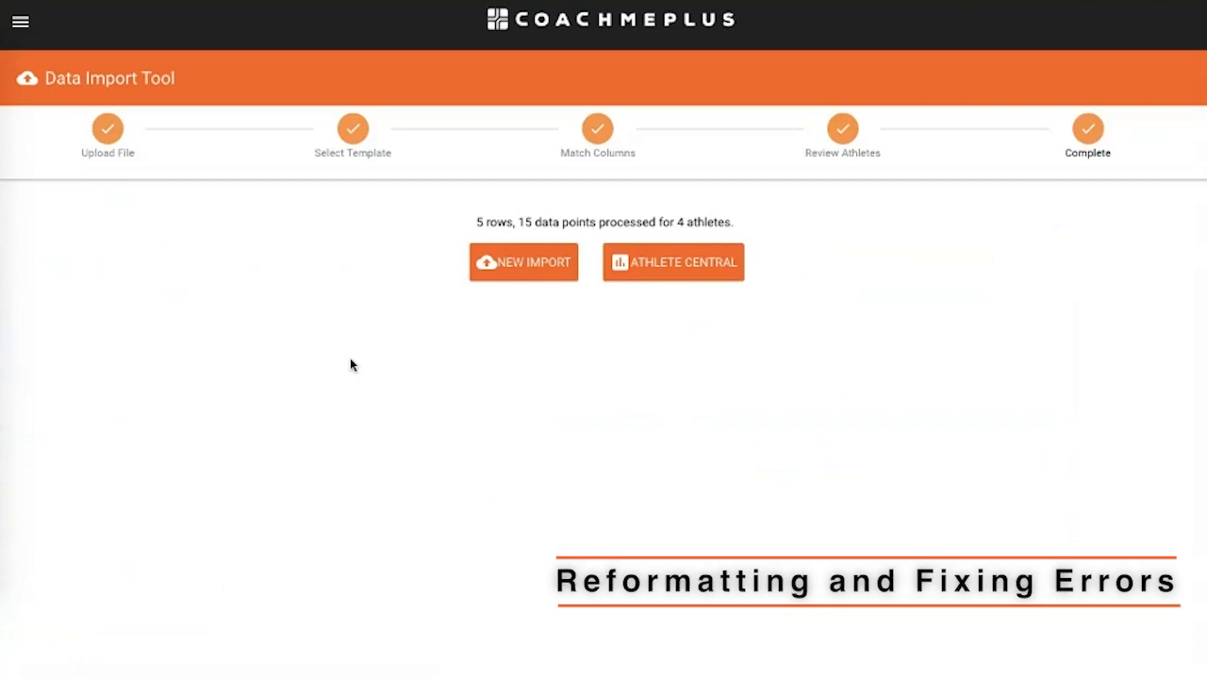
Start a new import, try to continue with Demo Drop 2.csv, and remove the uploaded file
click(524, 259)
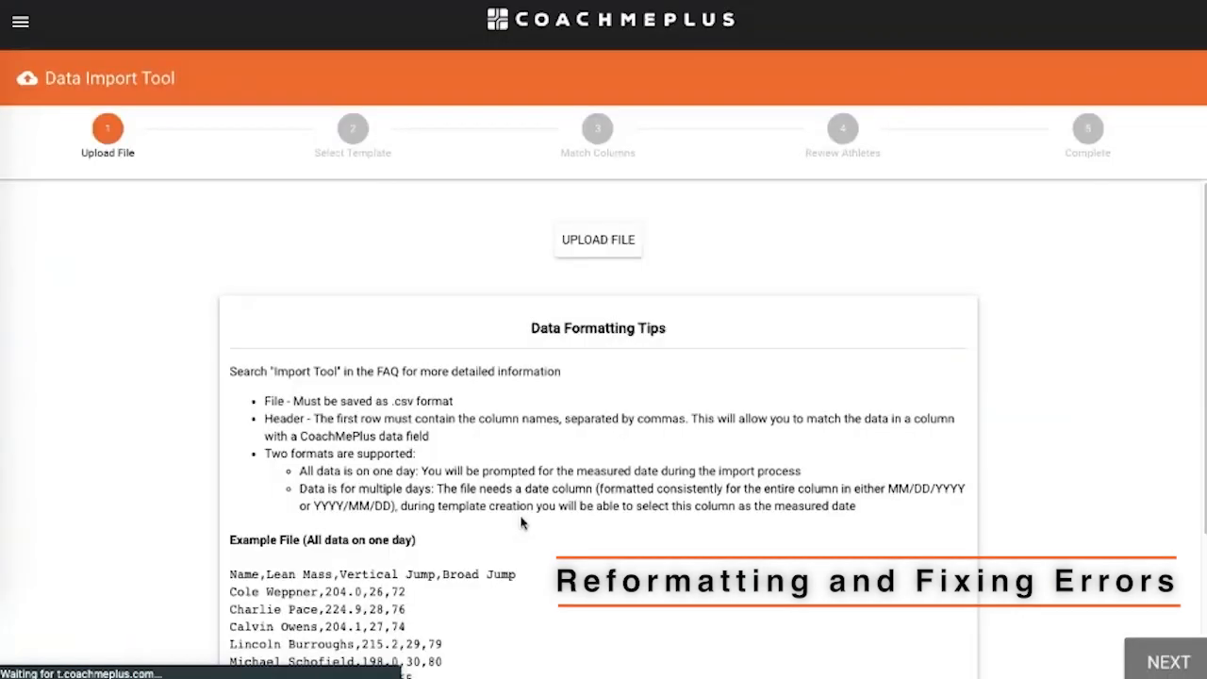
click(614, 253)
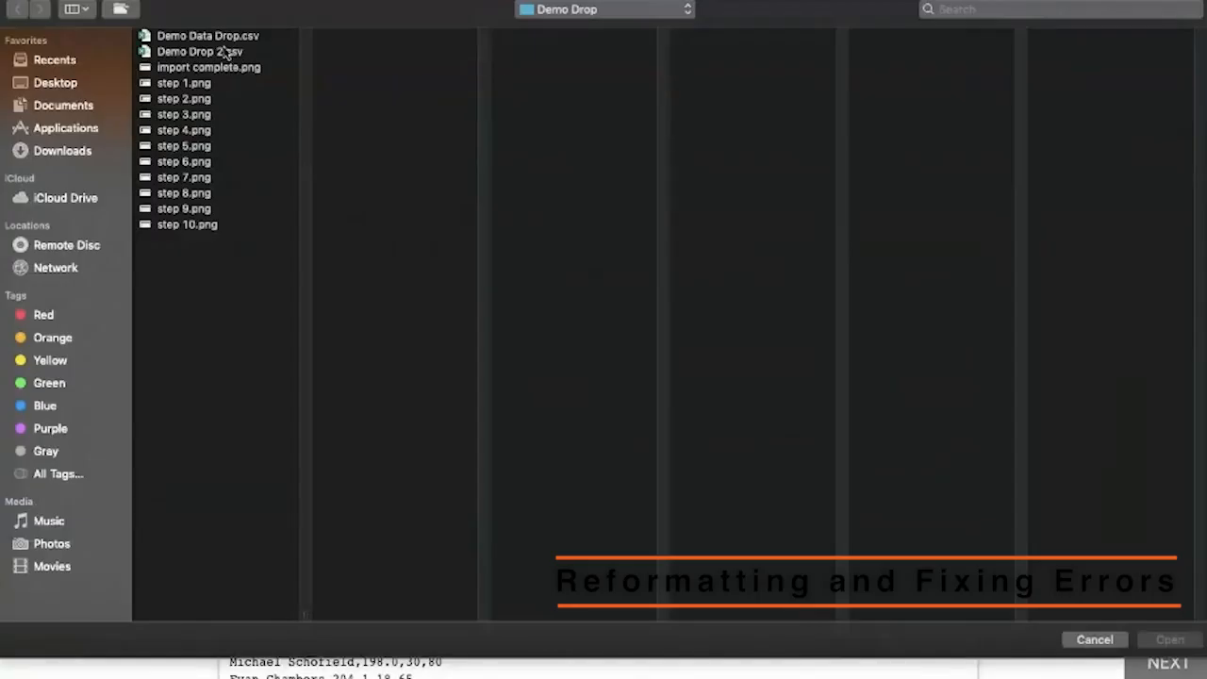
click(224, 52)
double_click(224, 52)
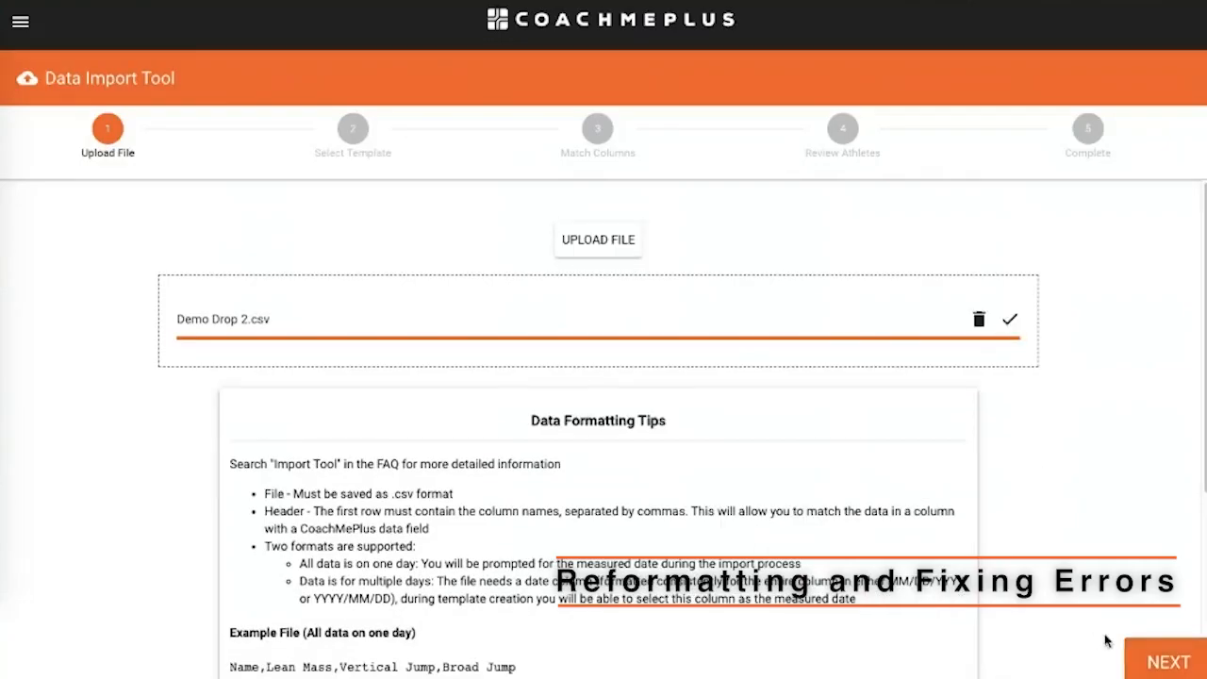
click(1164, 661)
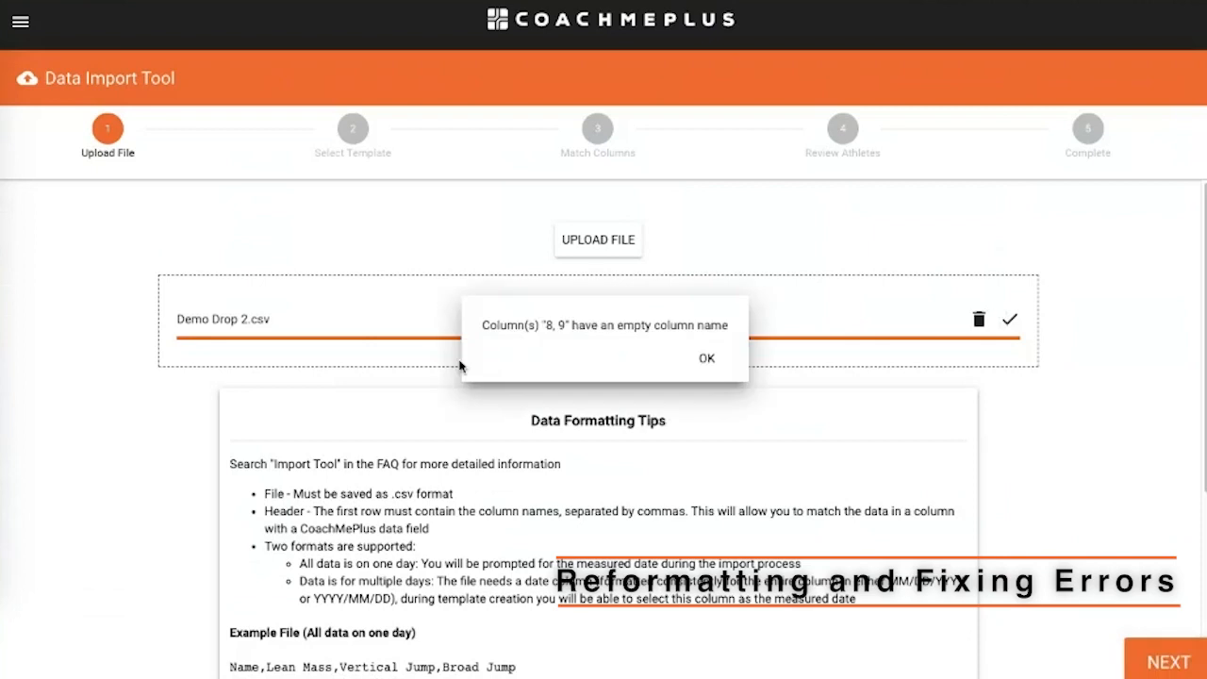
click(708, 359)
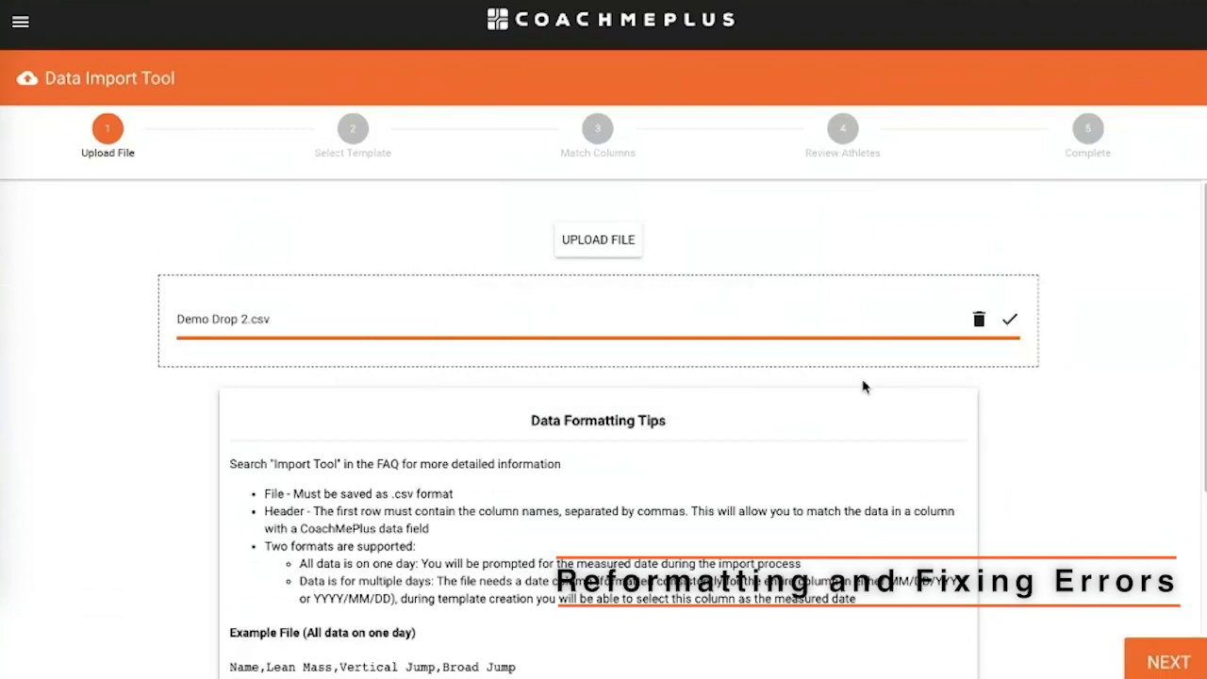
click(979, 320)
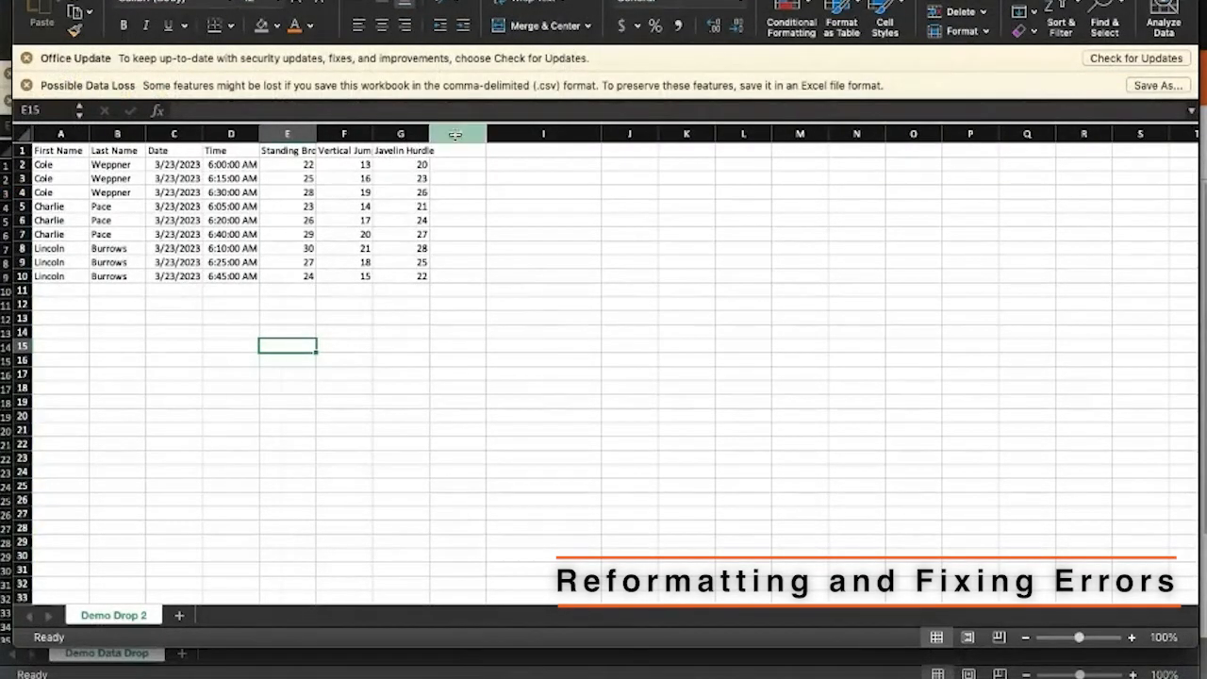
Delete the empty columns H through K beside the data in the Demo Drop 2 sheet
drag(458, 134, 679, 135)
right_click(679, 135)
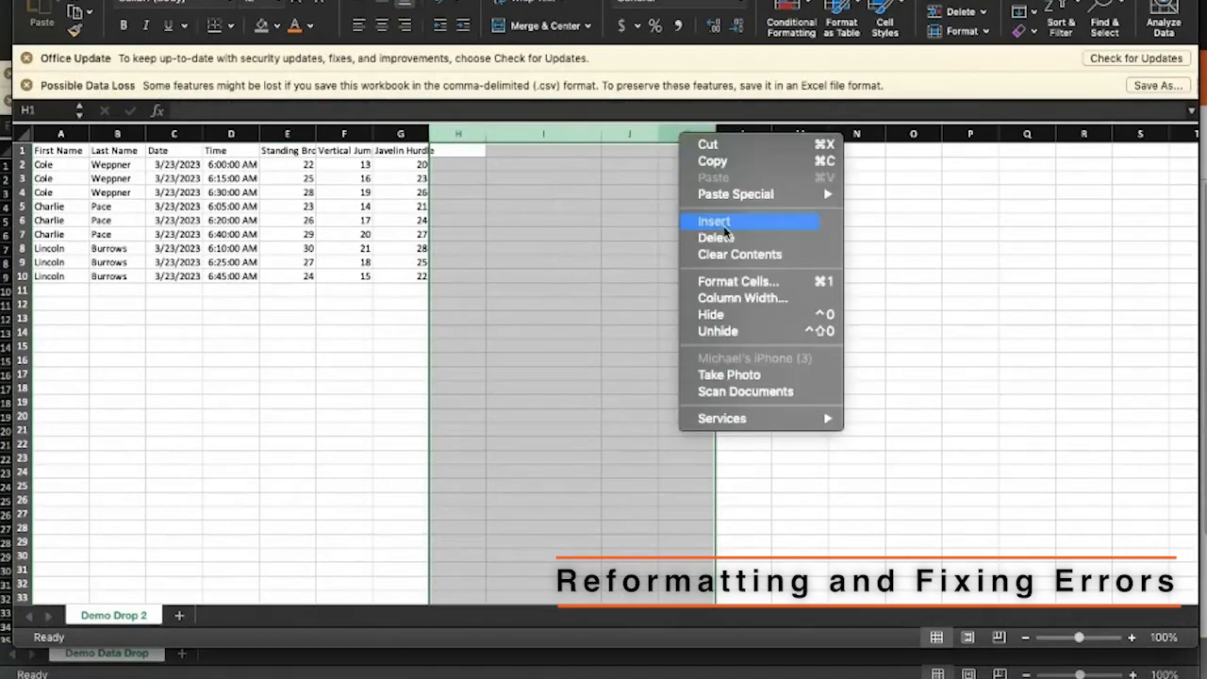
click(742, 236)
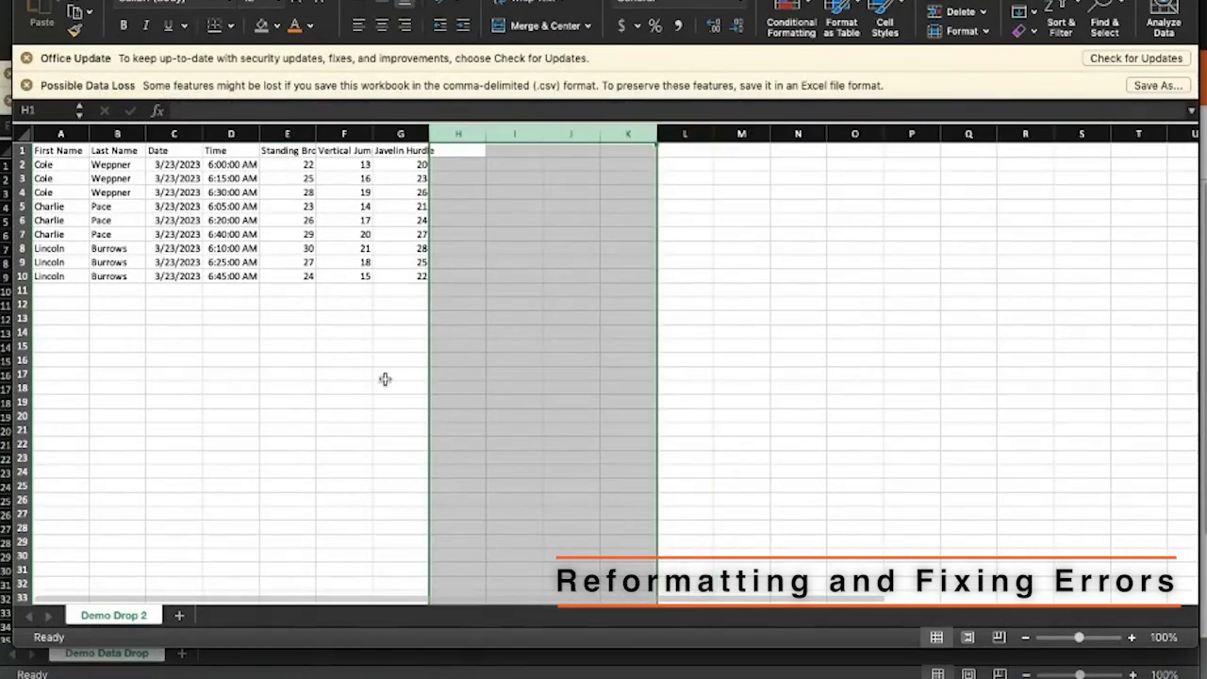
click(367, 403)
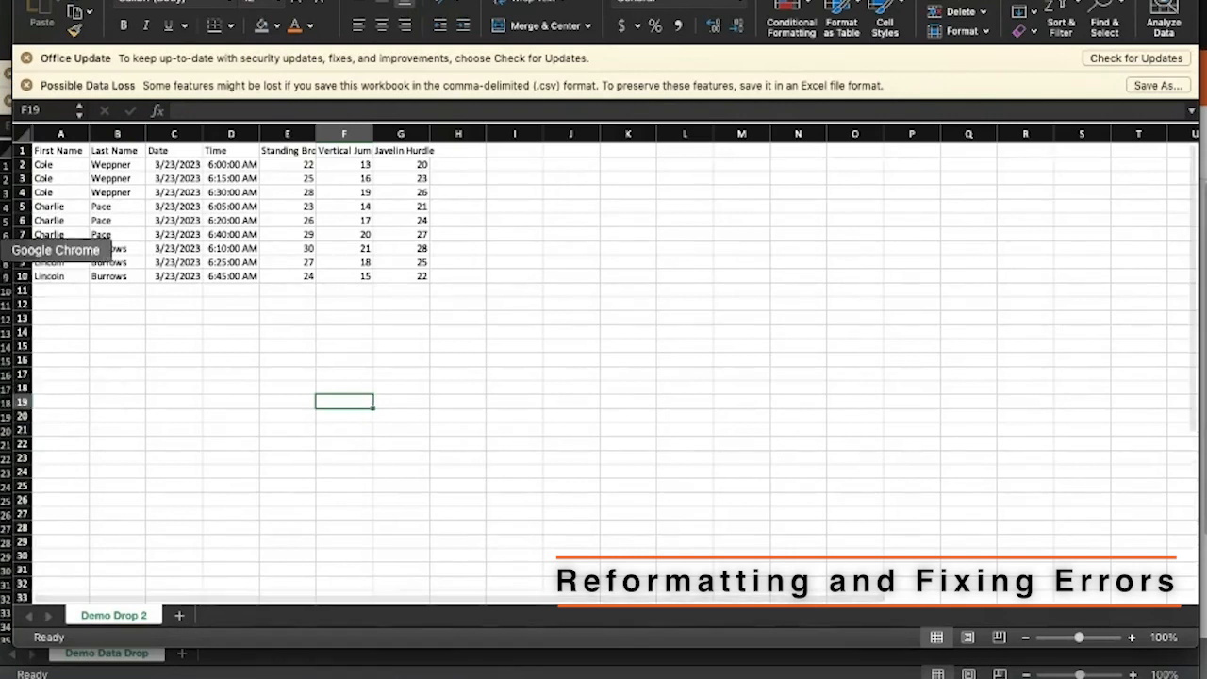
Switch to the Data Import Tool in Google Chrome, upload Demo Drop 2.csv, and continue to template selection
click(28, 253)
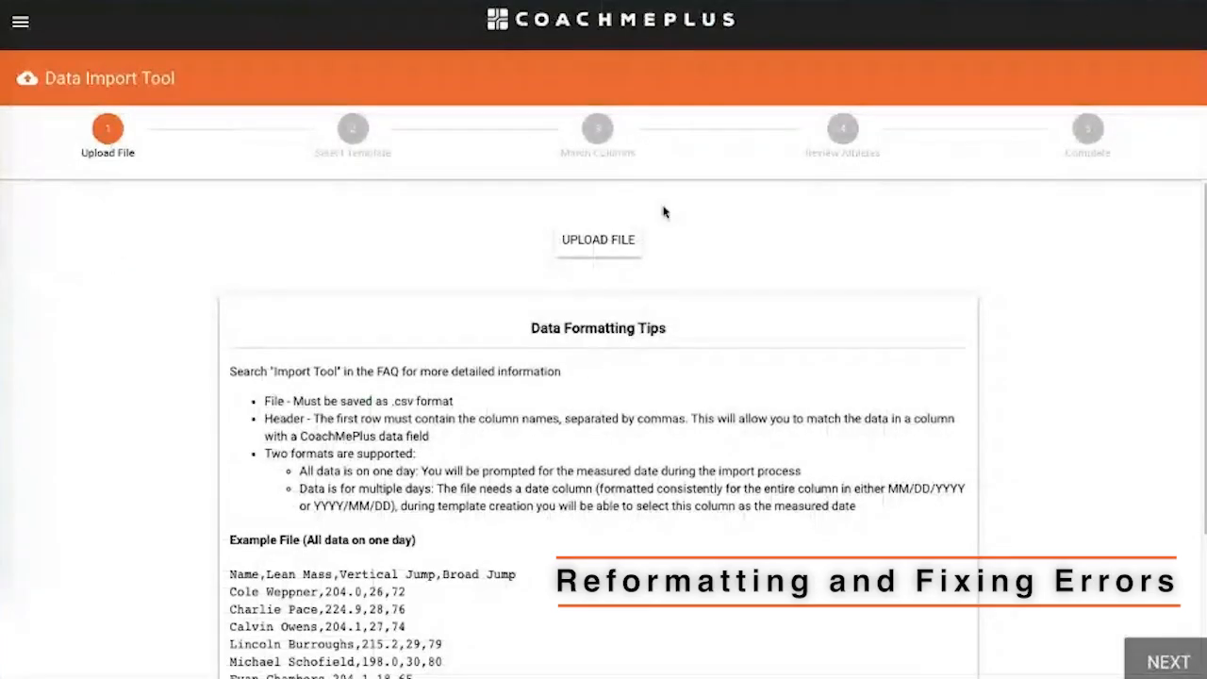
click(620, 239)
click(207, 46)
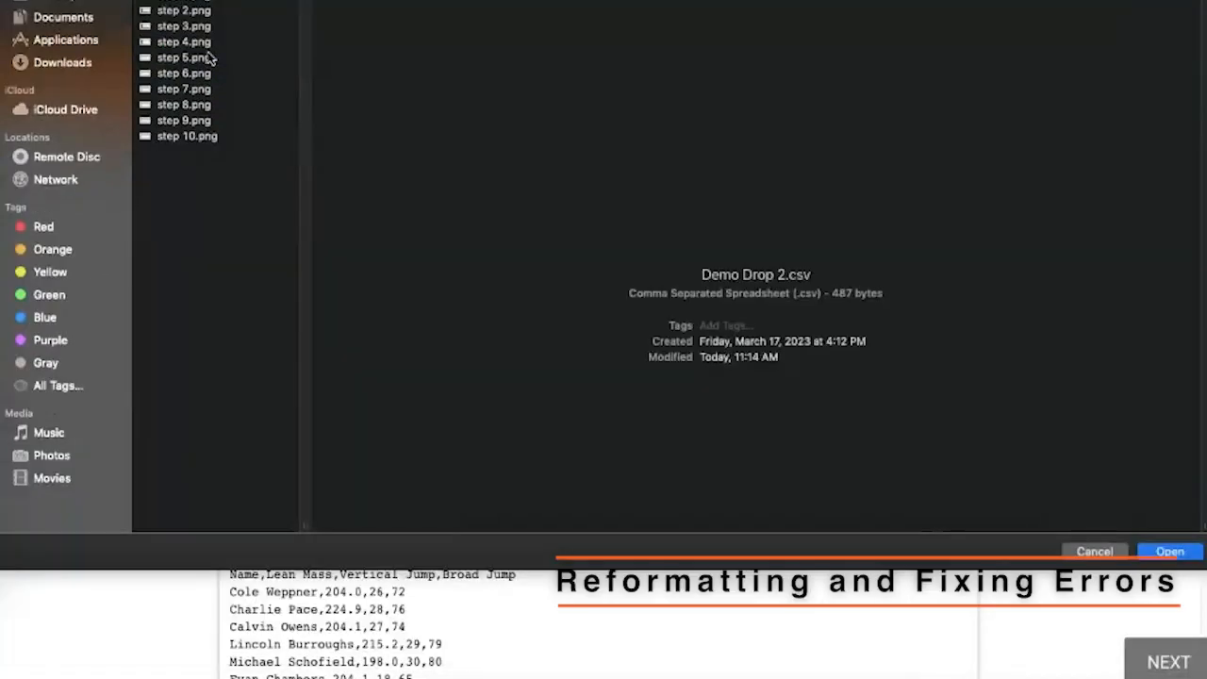
click(1170, 551)
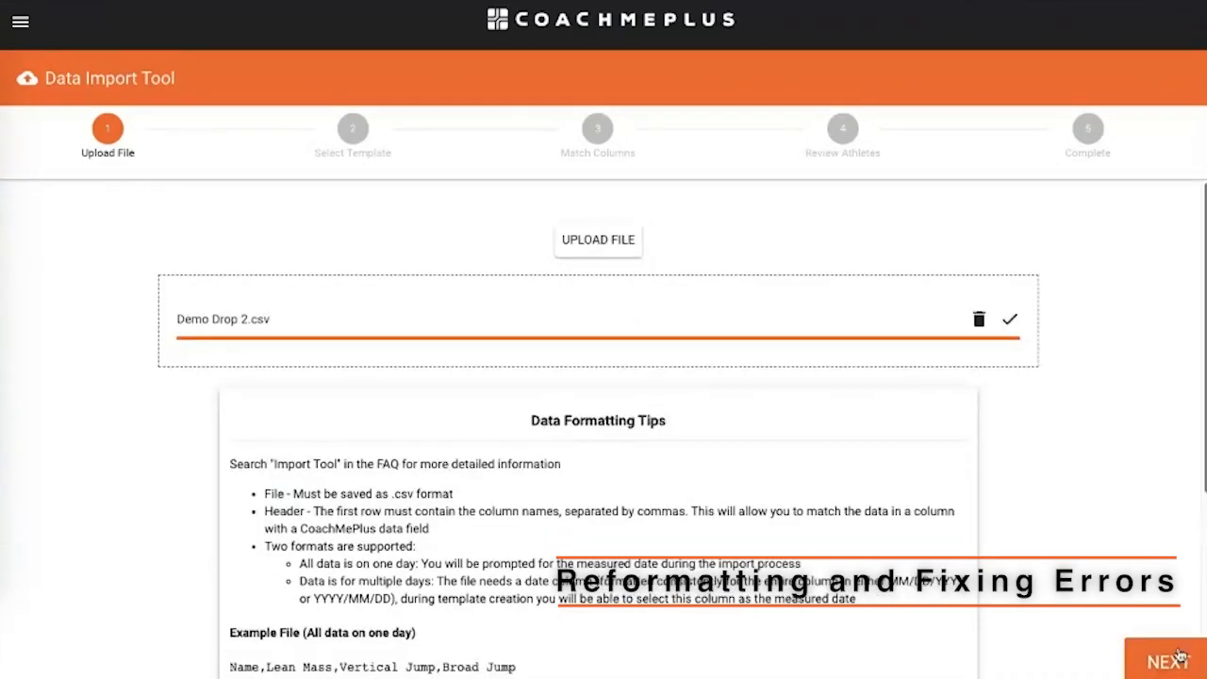
click(1177, 658)
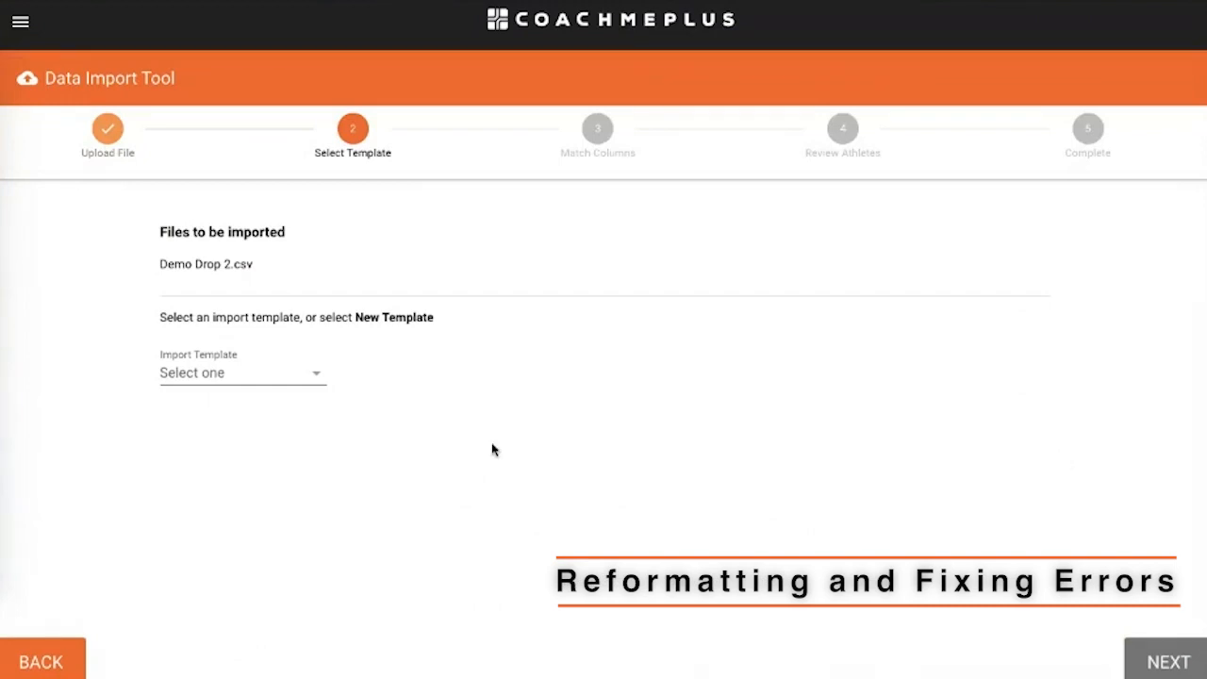
Create a new import template named "Demo Data Drop 2" and continue to column matching
click(265, 374)
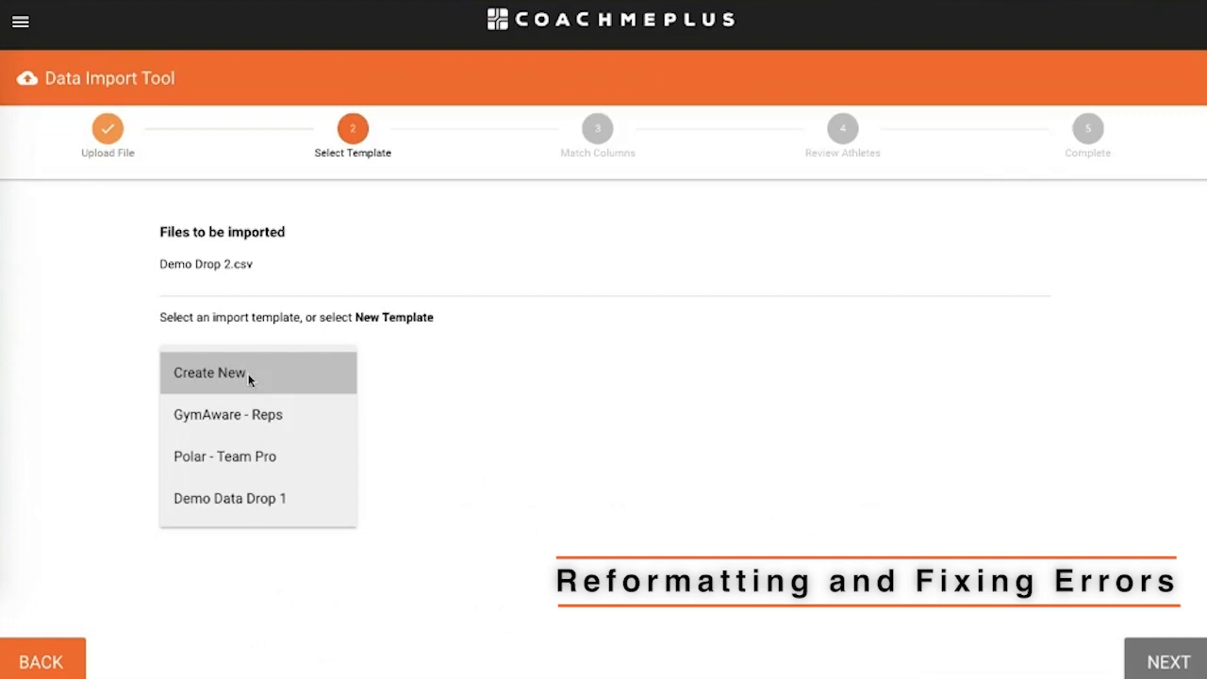
click(241, 371)
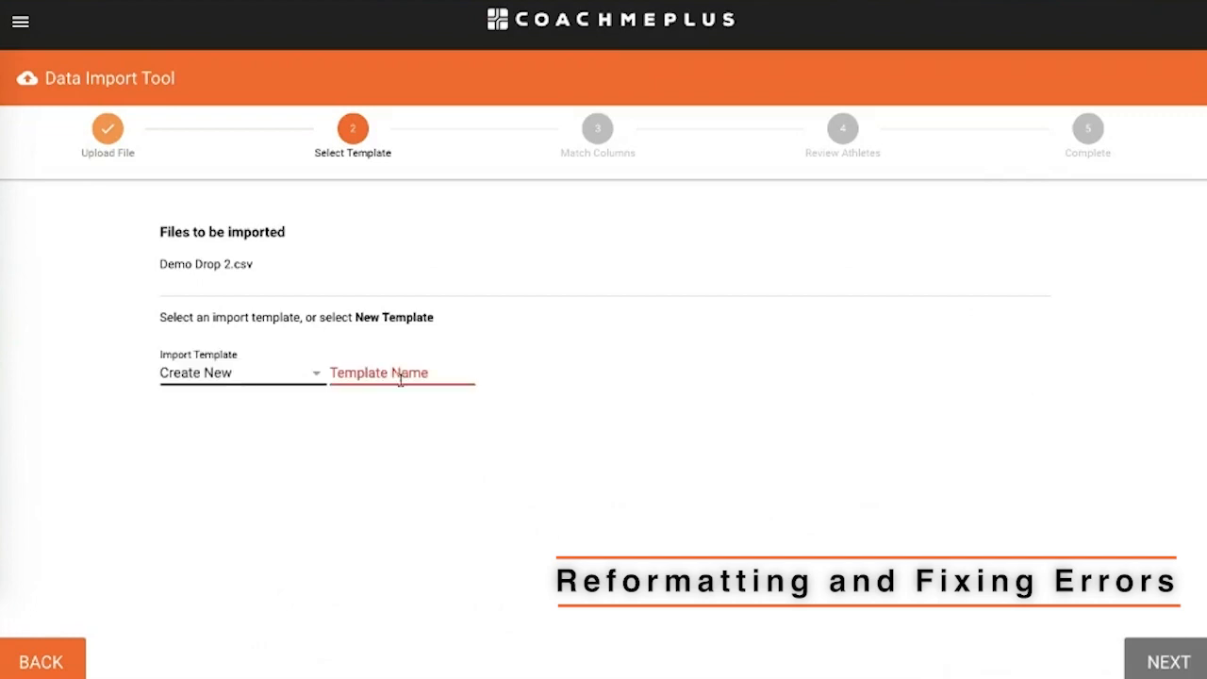
click(334, 373)
text(Demo Data Drop 2)
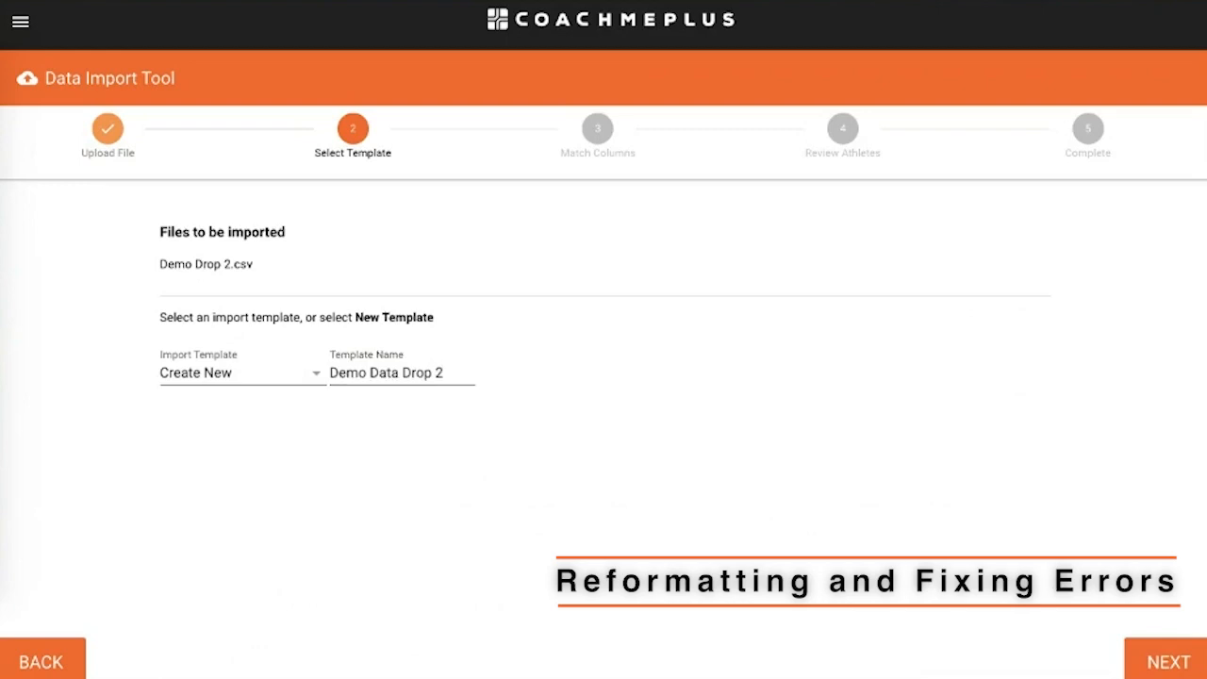
click(1170, 662)
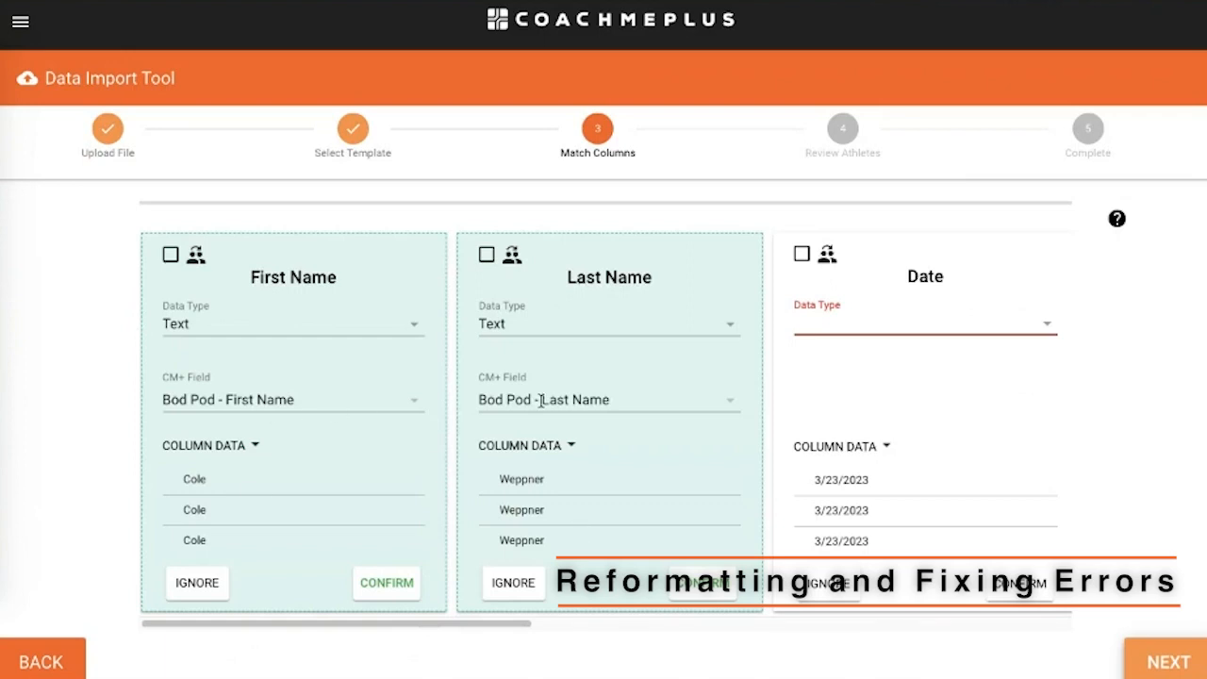
Mark the First Name and Last Name columns as athlete identifiers and confirm both columns
click(169, 255)
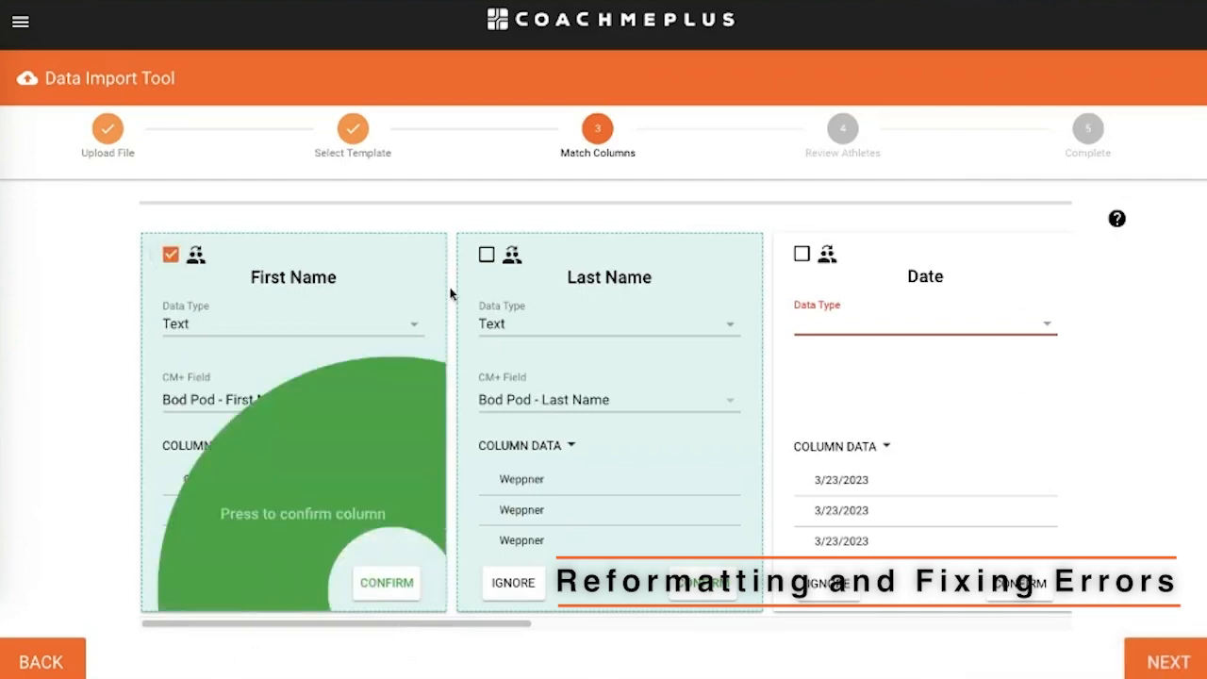
click(487, 255)
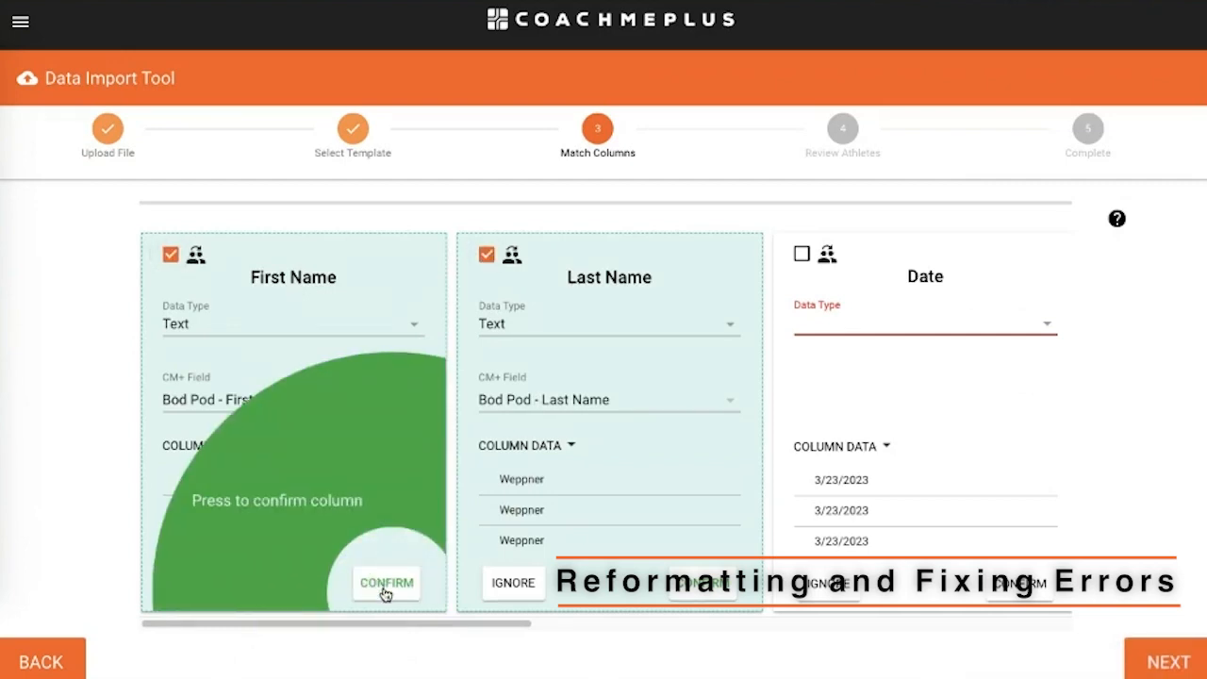
click(386, 589)
click(416, 592)
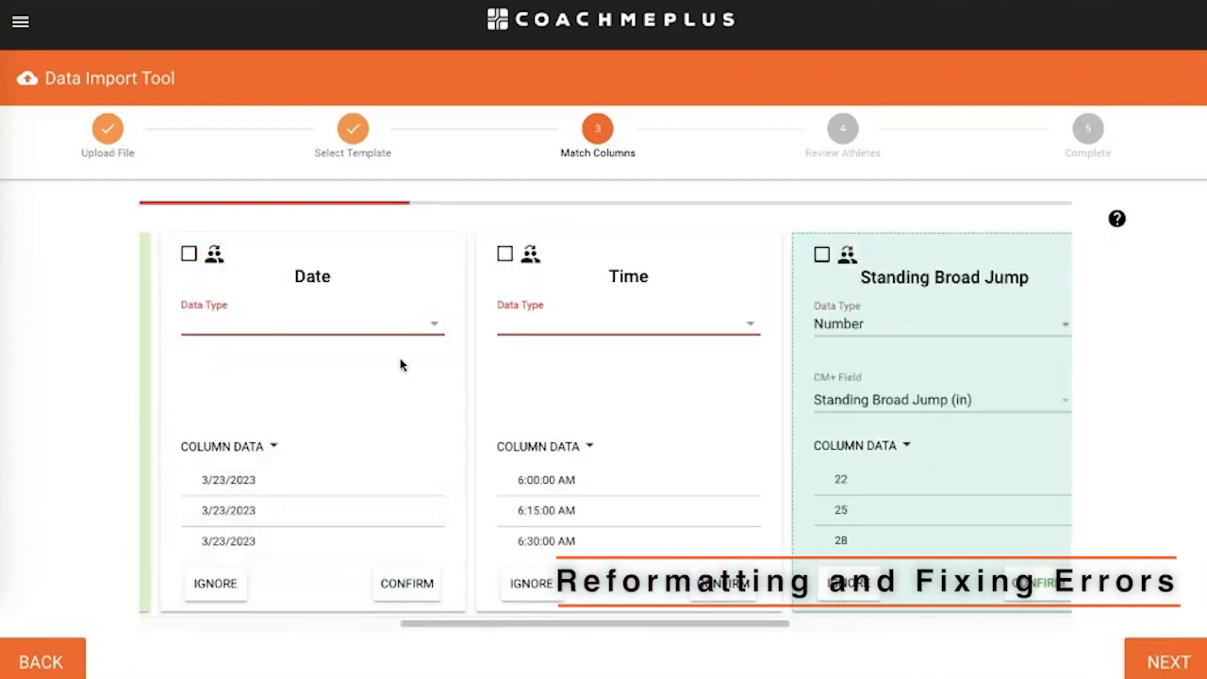
Set the Date column to the Date type with format mm/dd/yyyy, mark it as Measured Date, and confirm it
click(378, 335)
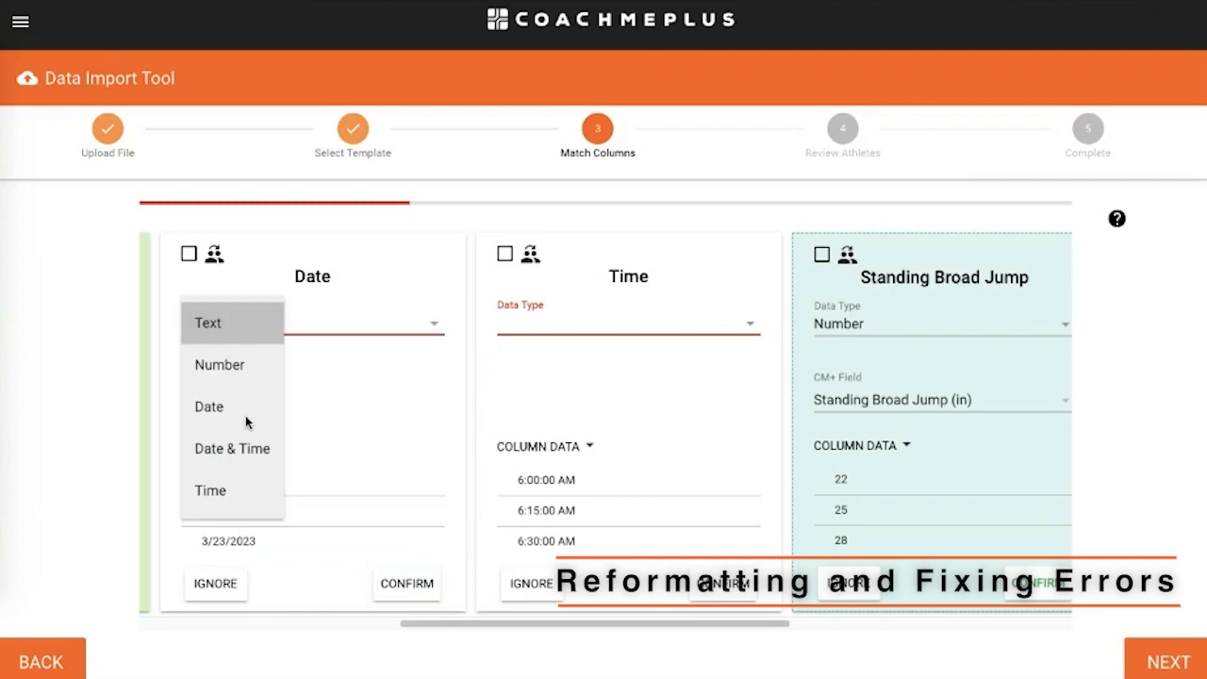
click(244, 415)
click(236, 385)
click(267, 431)
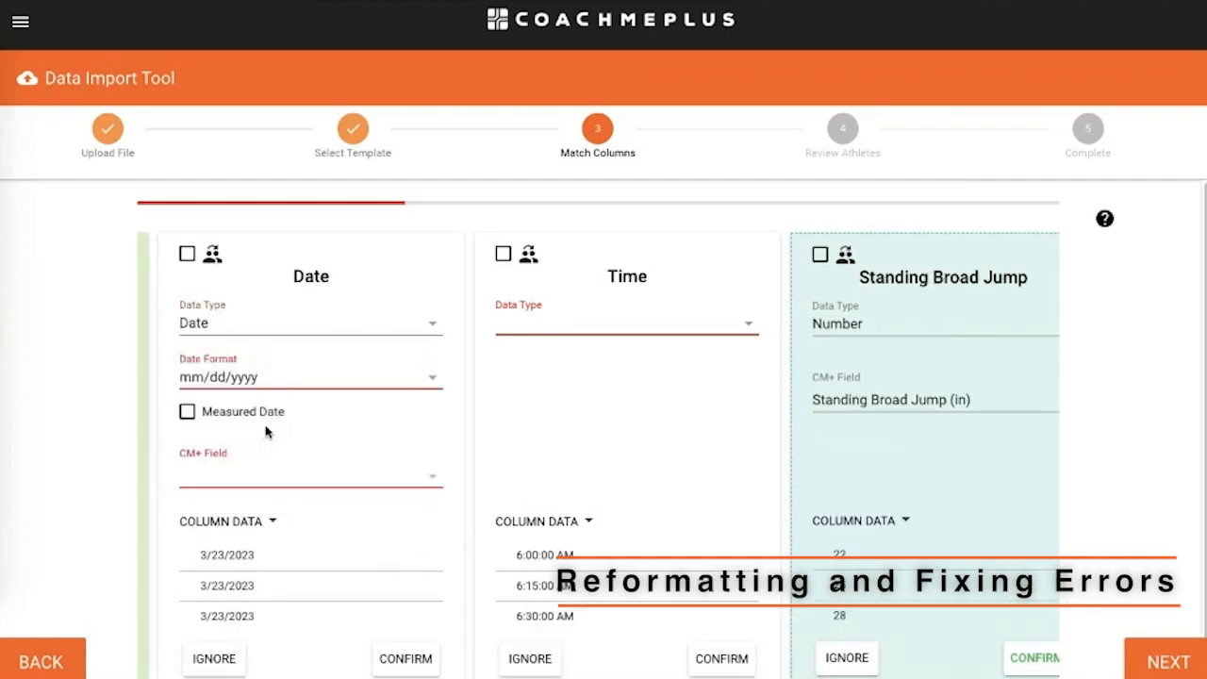
click(216, 413)
click(407, 585)
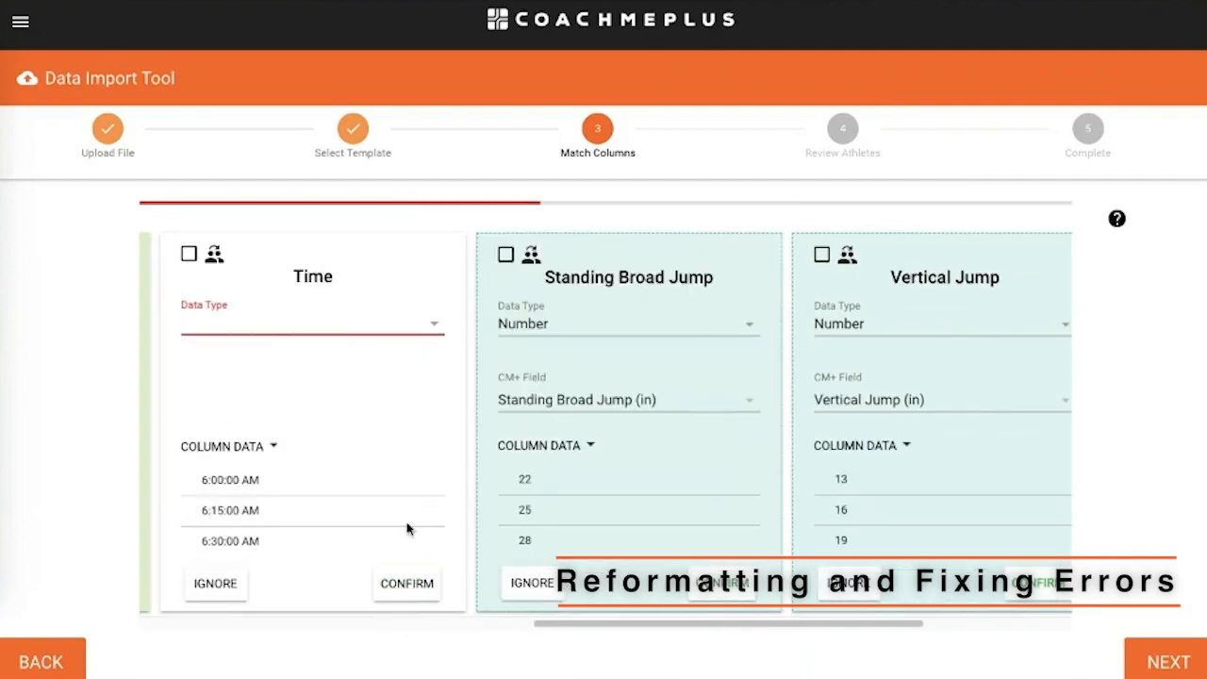
Set the Time column to the Time type with format HH:MM:SS am/pm, mark it as Measured Time, and confirm it
click(340, 332)
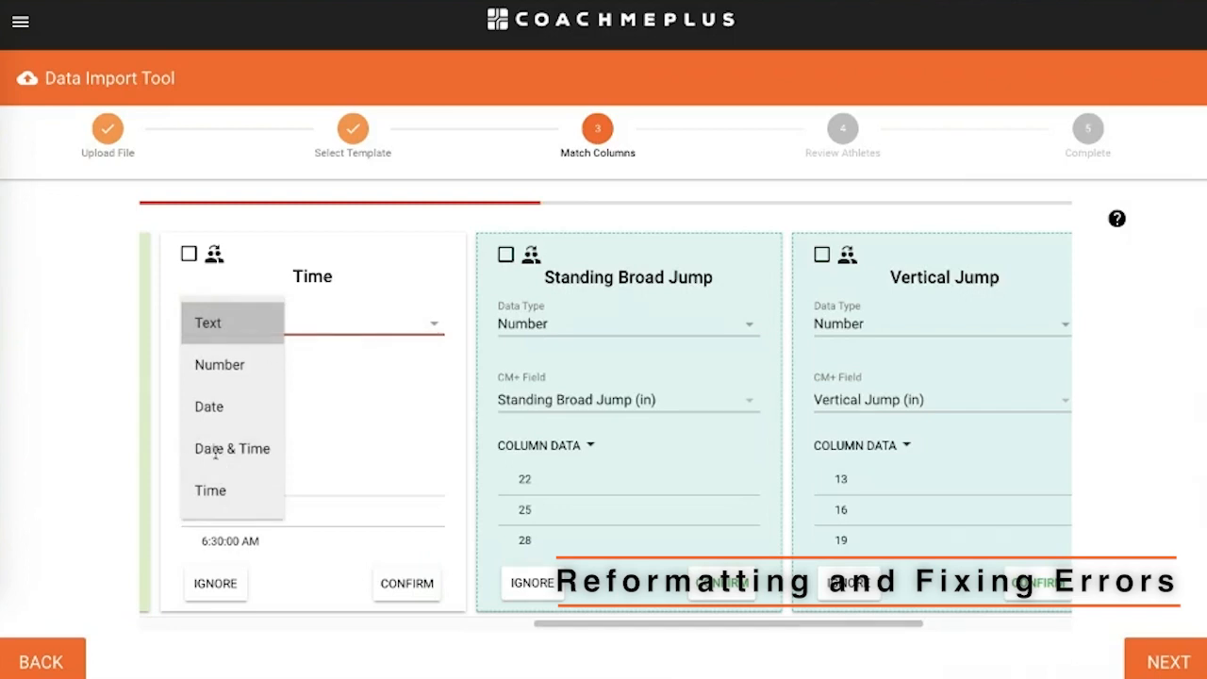
click(210, 490)
click(275, 380)
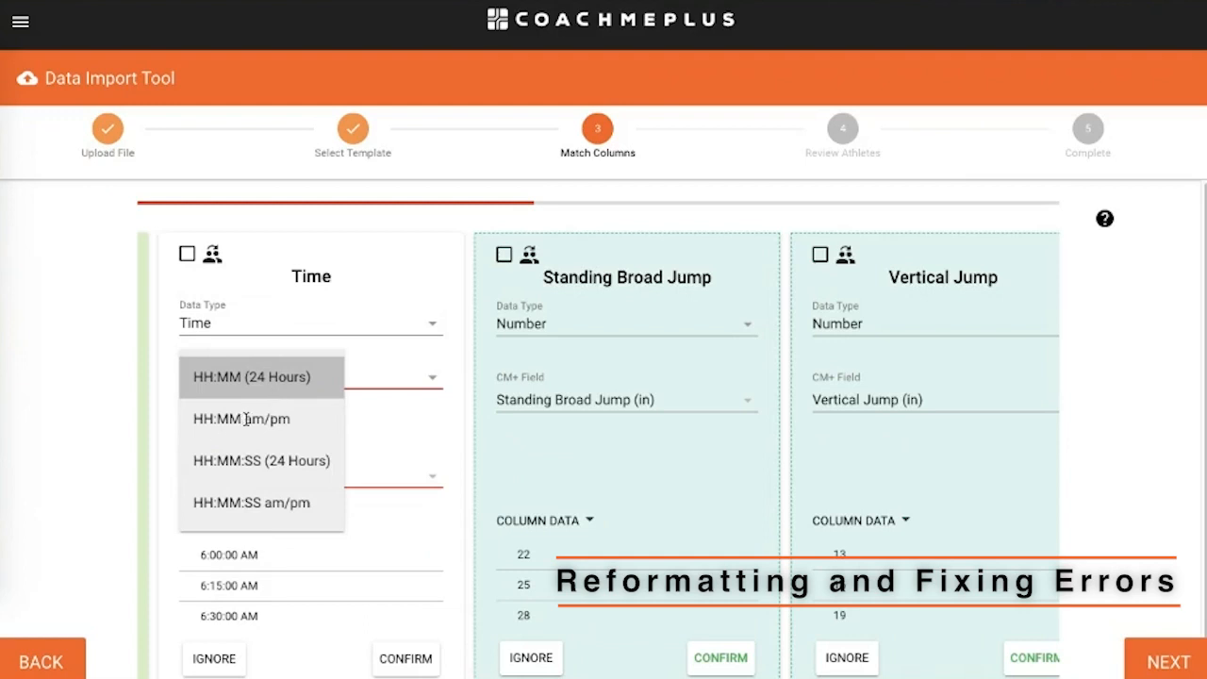
click(228, 500)
click(229, 413)
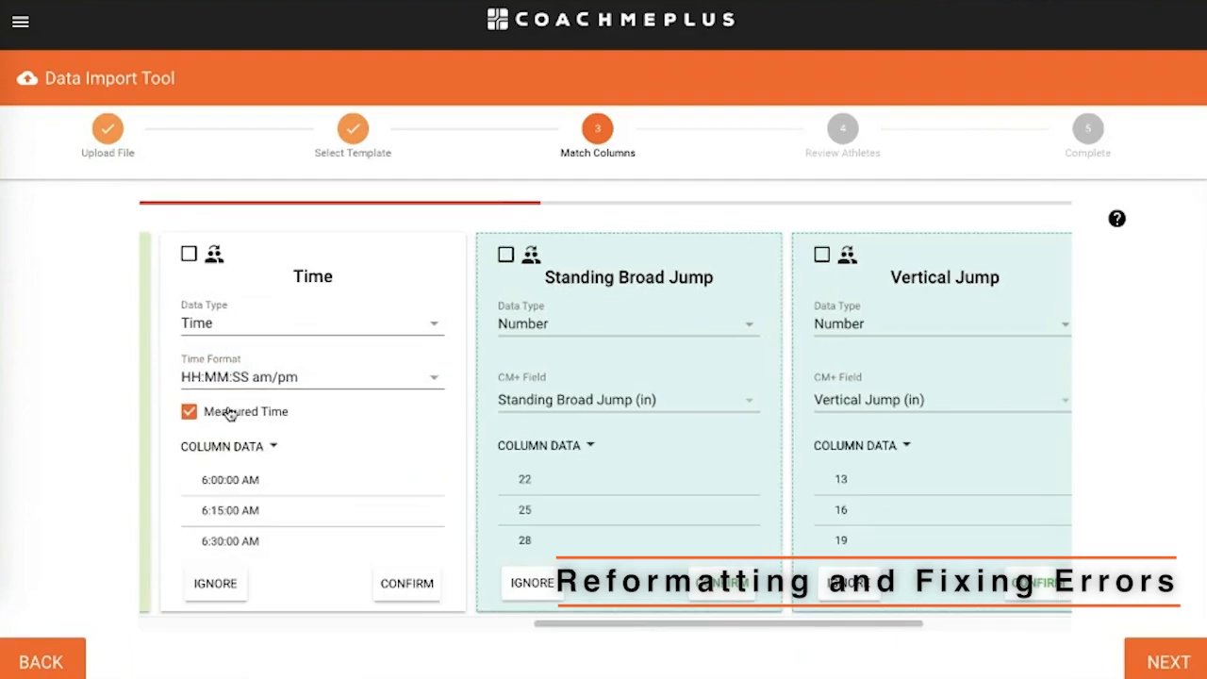
click(400, 585)
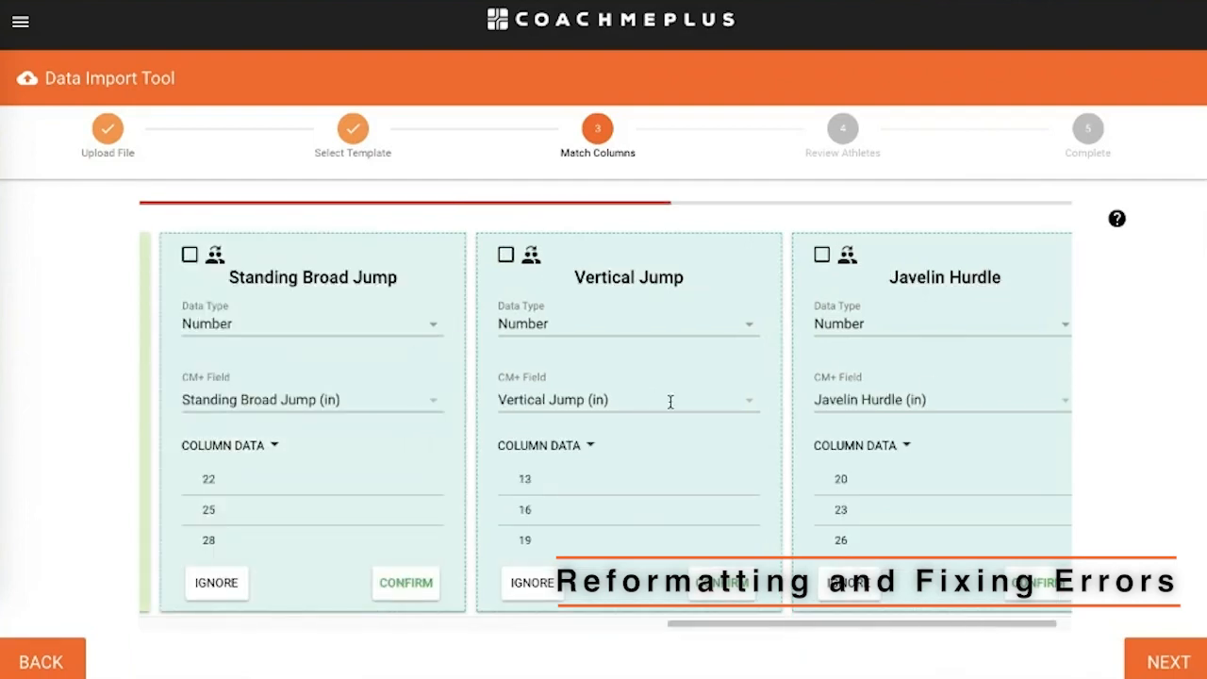
Confirm the Standing Broad Jump, Vertical Jump and Javelin Hurdle columns with their matching Number fields
click(388, 583)
click(666, 579)
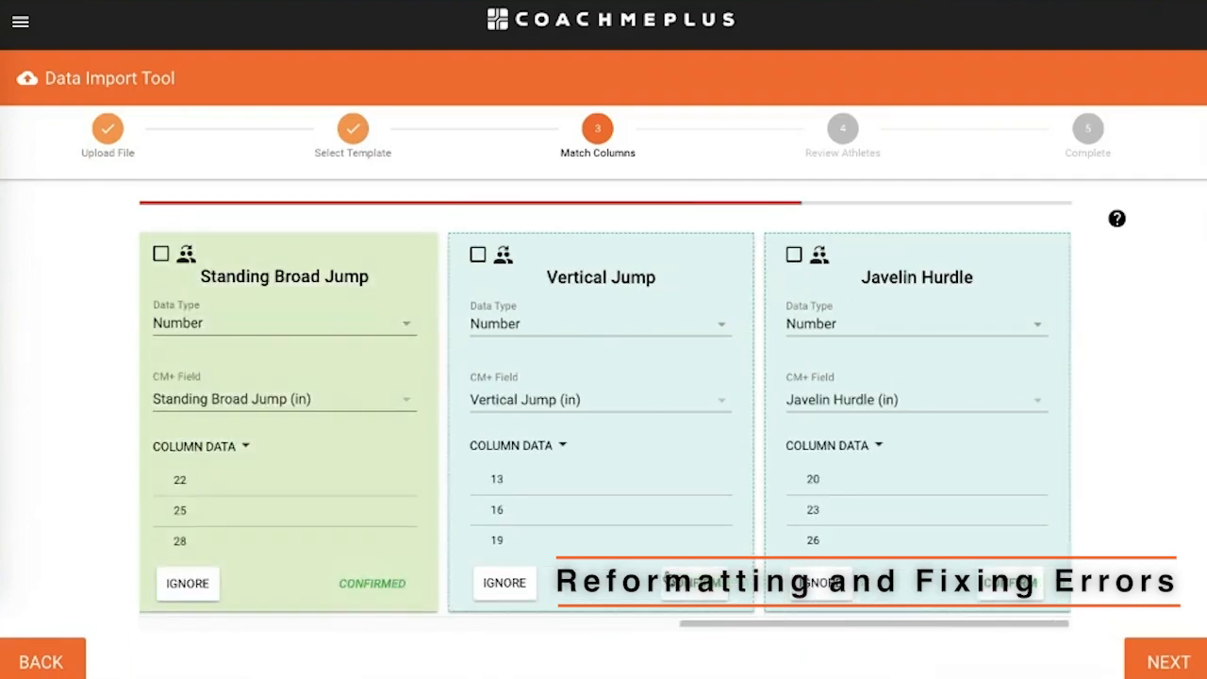
click(1036, 587)
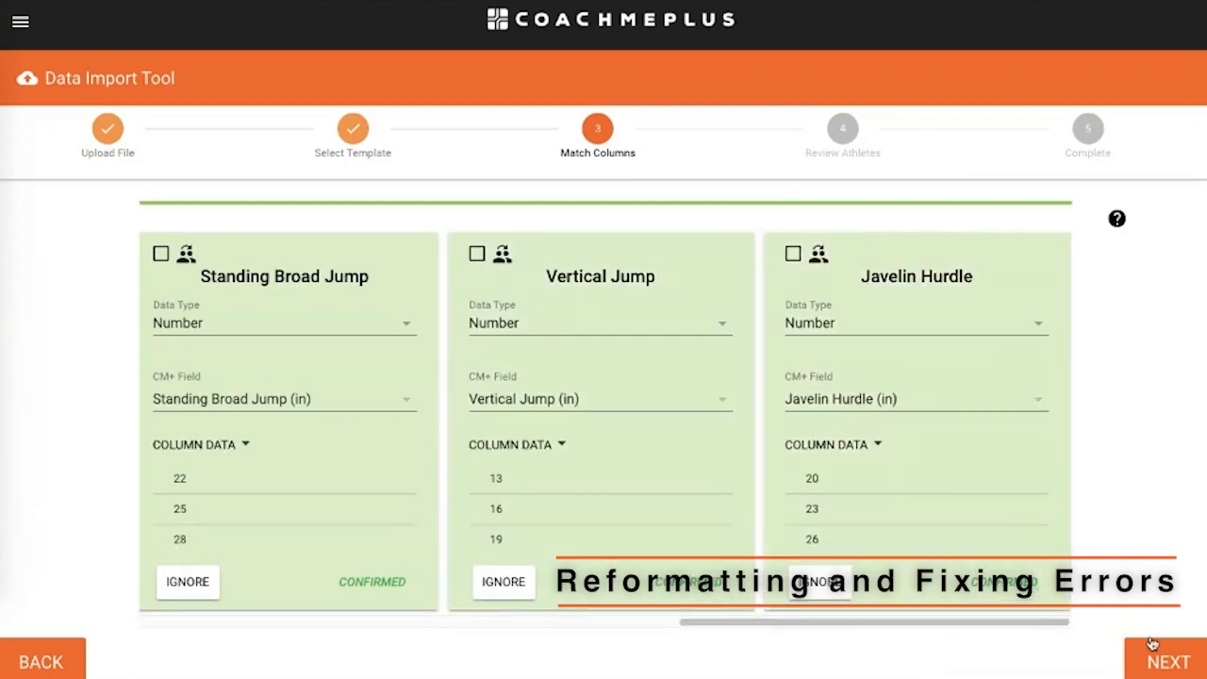
Create a new user alias type named "Demo Drop 2" and continue to the athlete review
click(1151, 644)
click(255, 380)
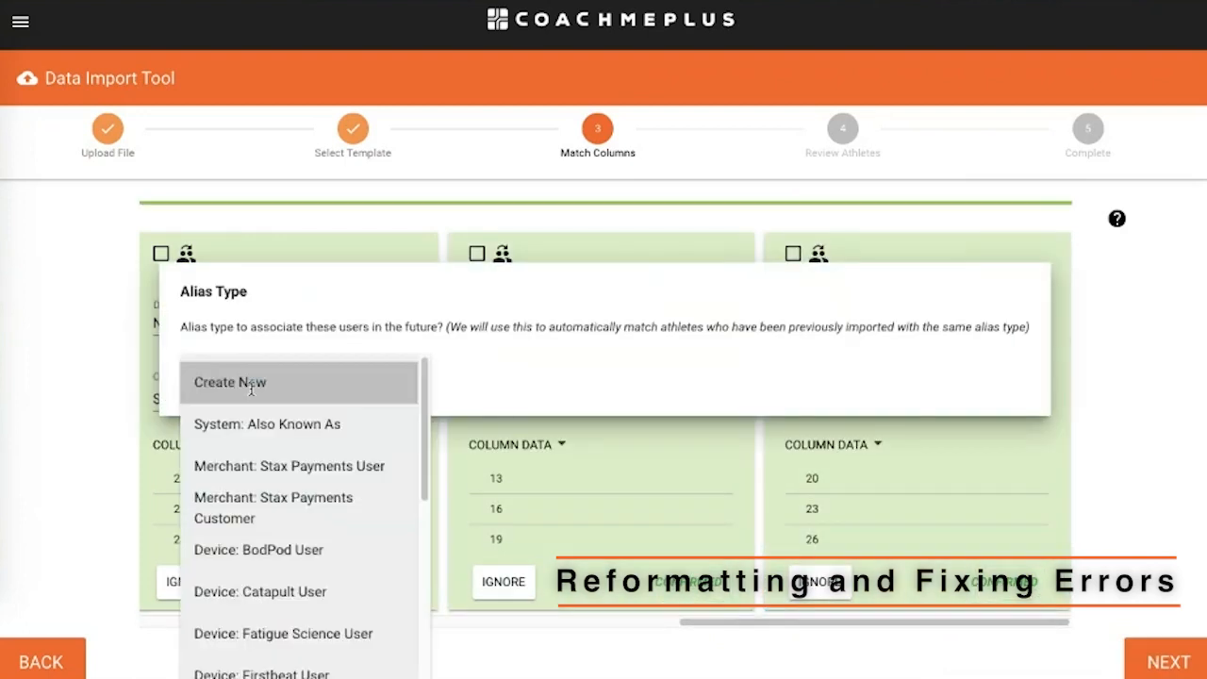
click(251, 383)
text(Demo Drop 2)
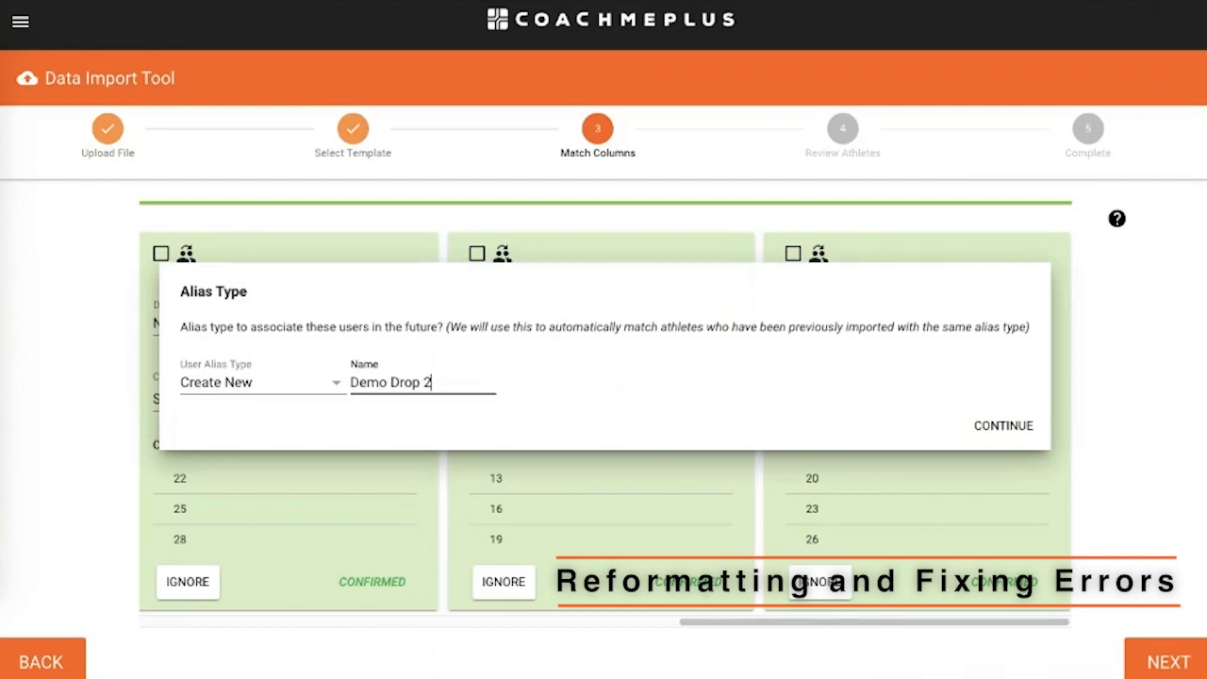
click(990, 430)
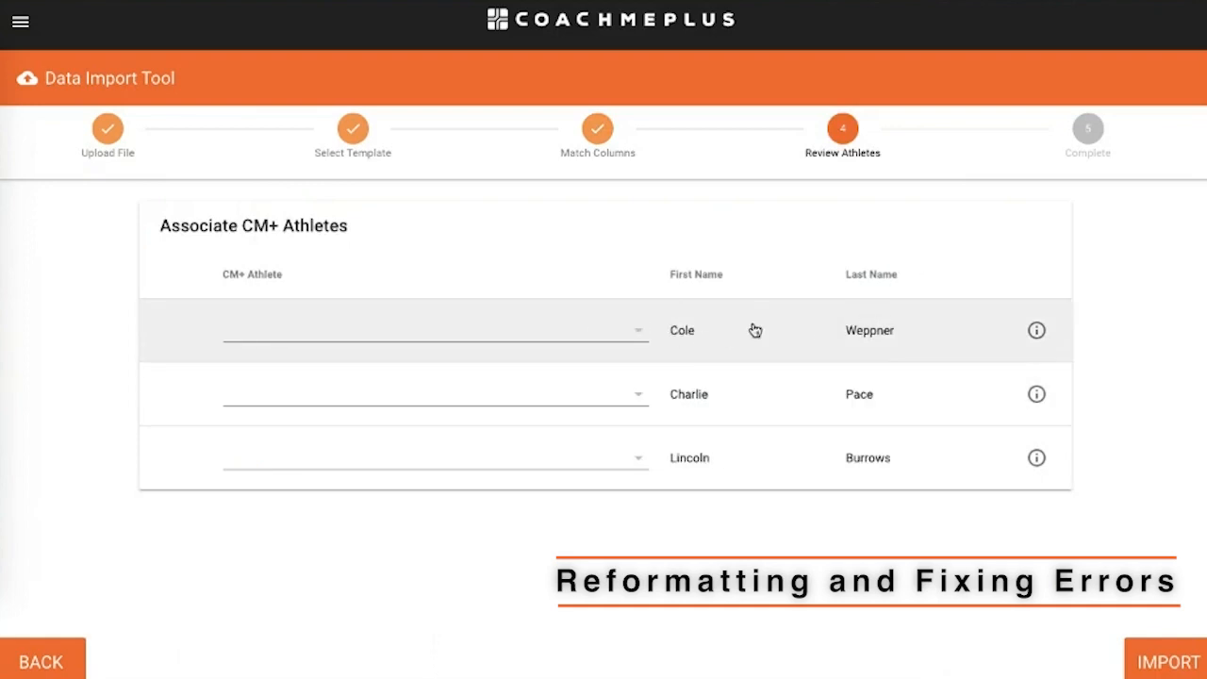
Associate each of the three rows with its CM+ athlete by searching for the athlete's name, and run the import
click(537, 331)
text(wepp)
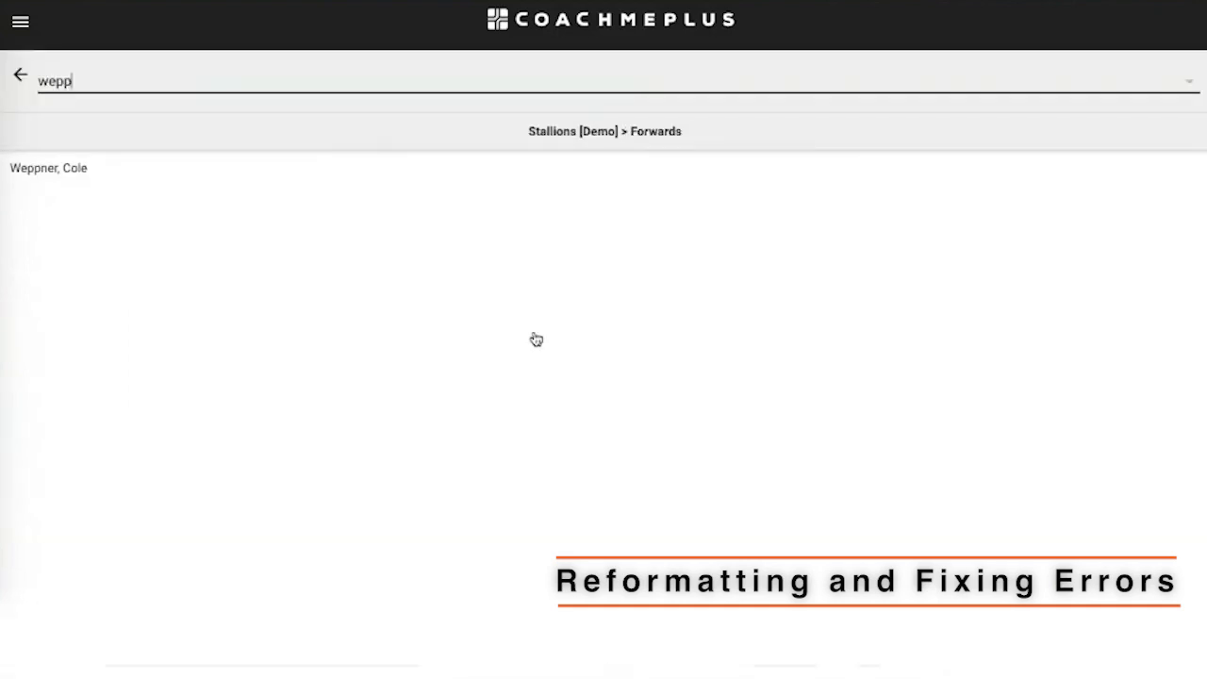
click(157, 171)
click(421, 390)
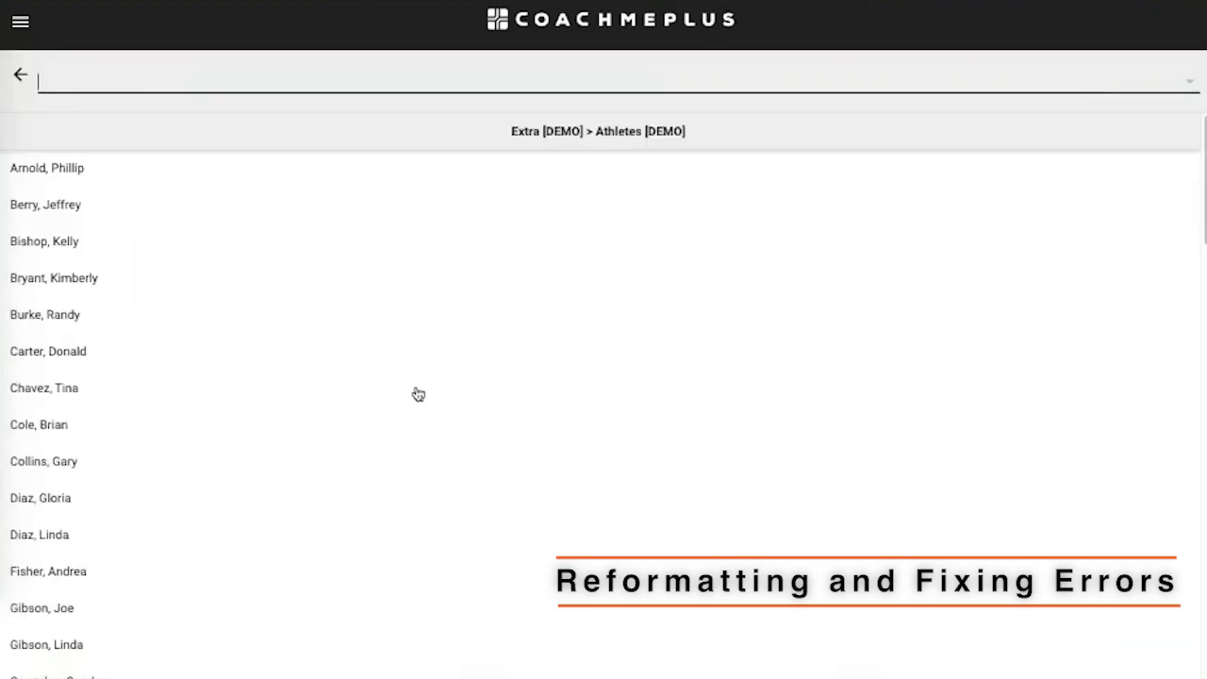
text(char)
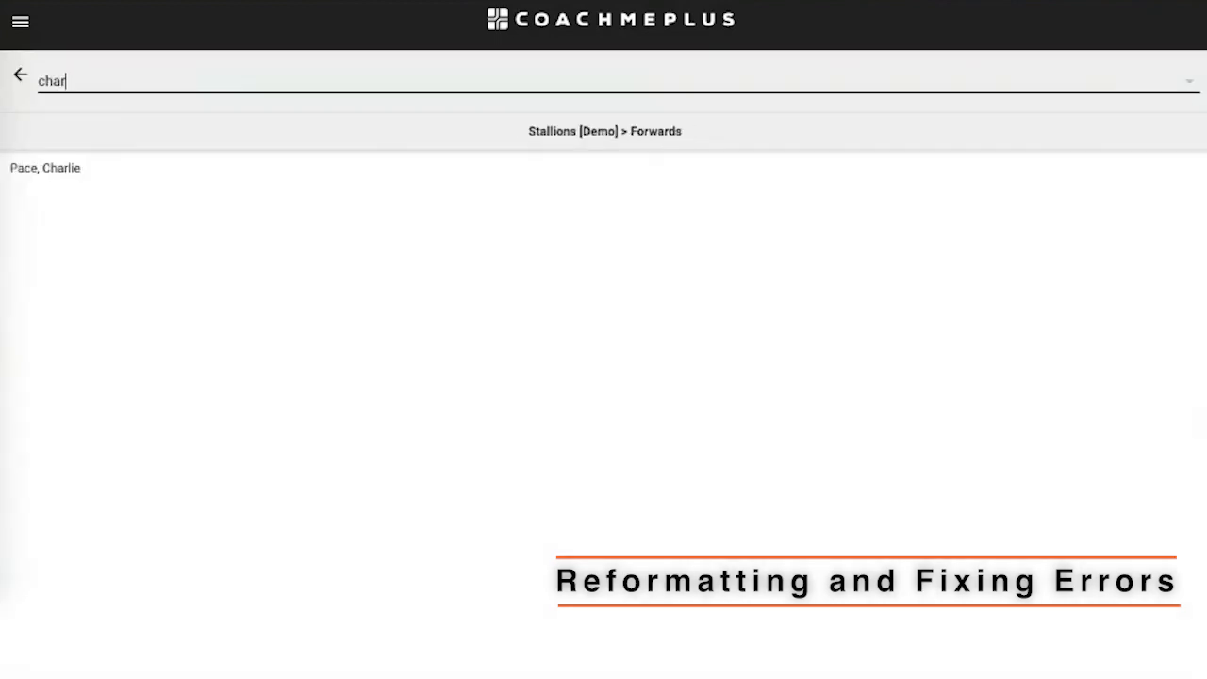
click(83, 172)
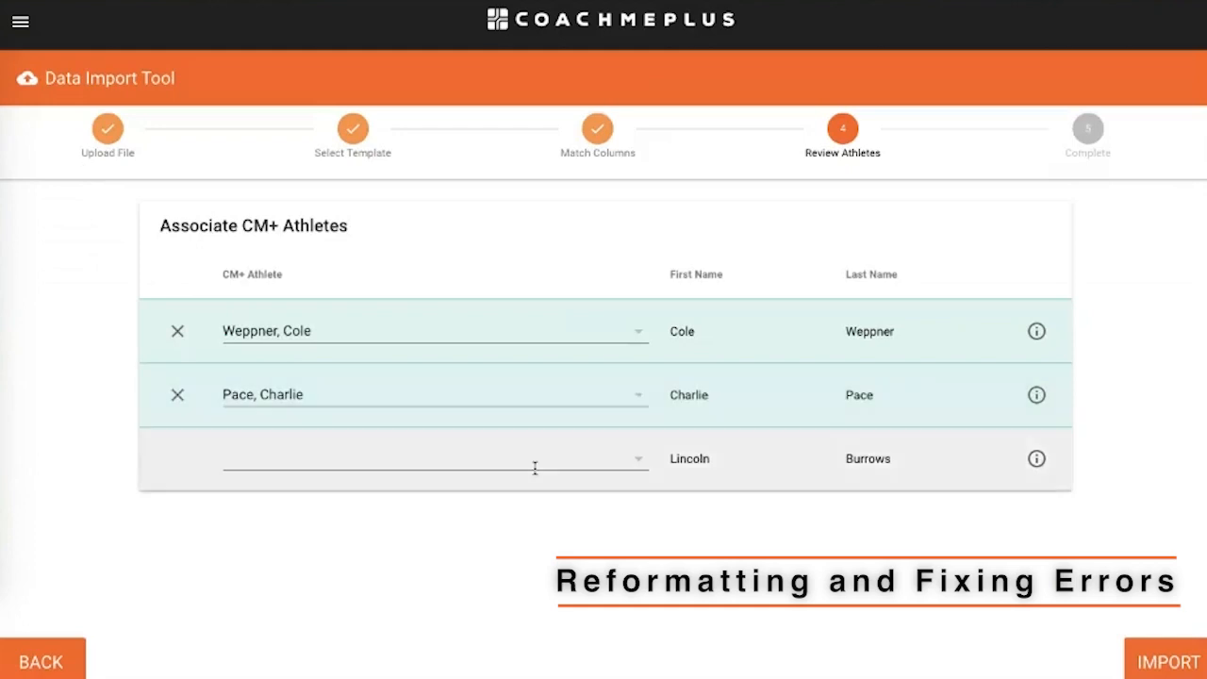
click(534, 466)
text(lincol)
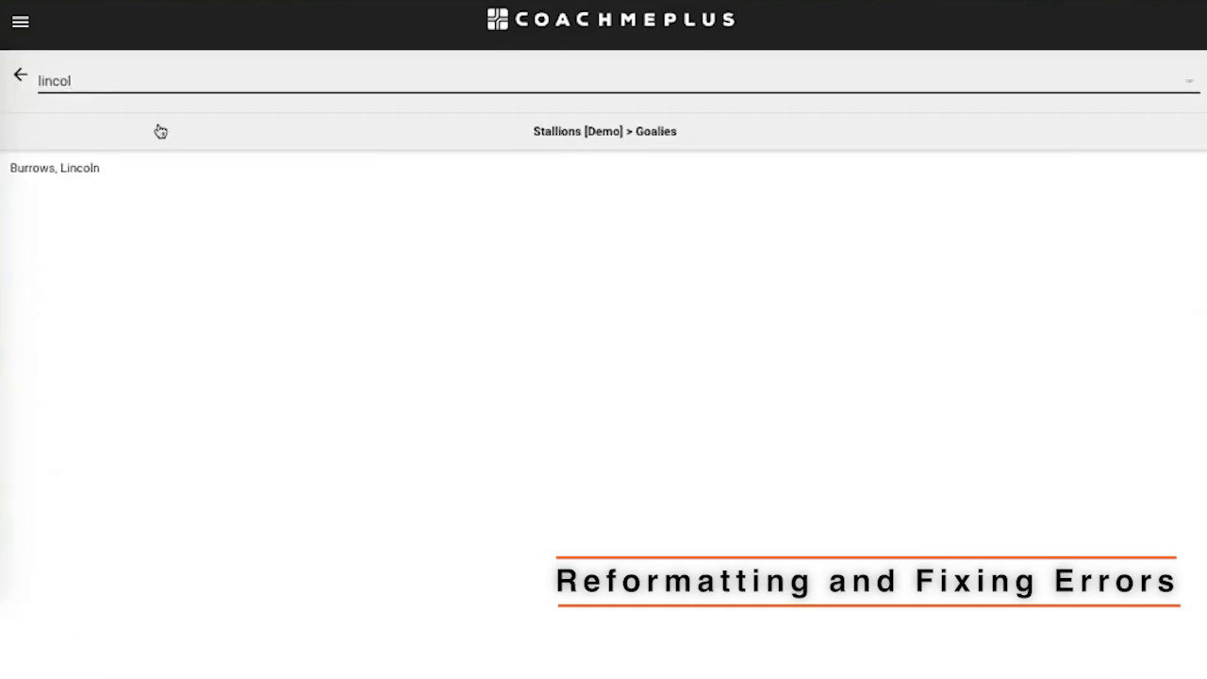
click(126, 170)
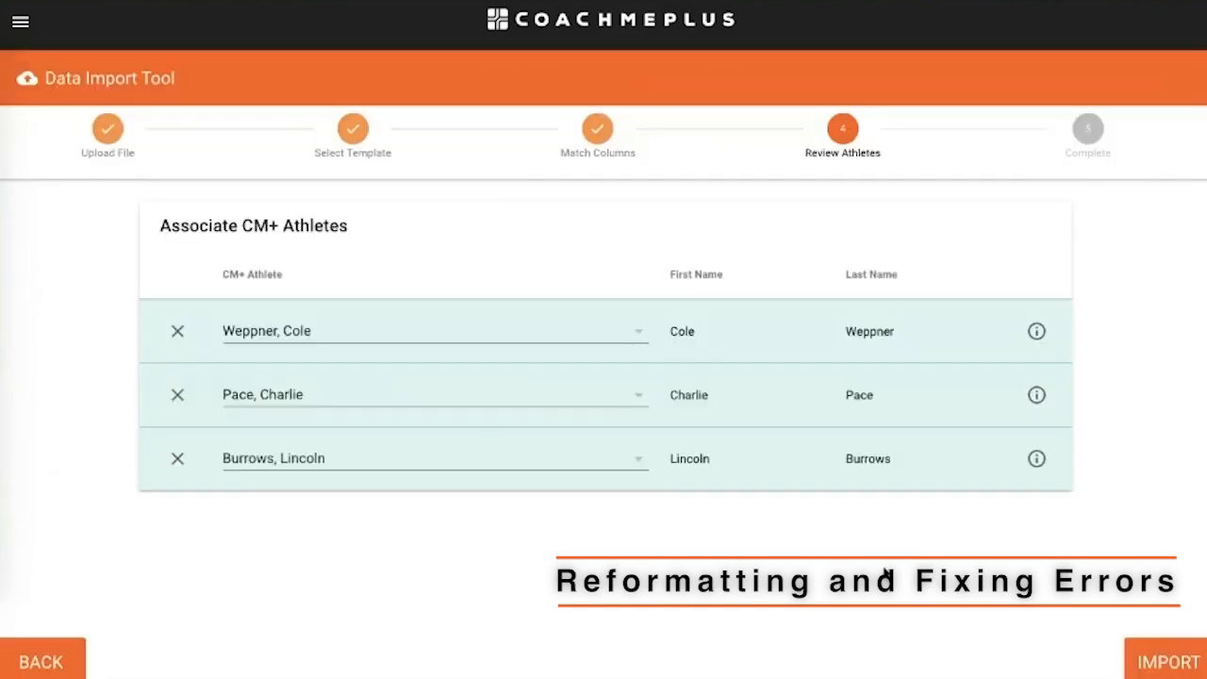
click(1184, 658)
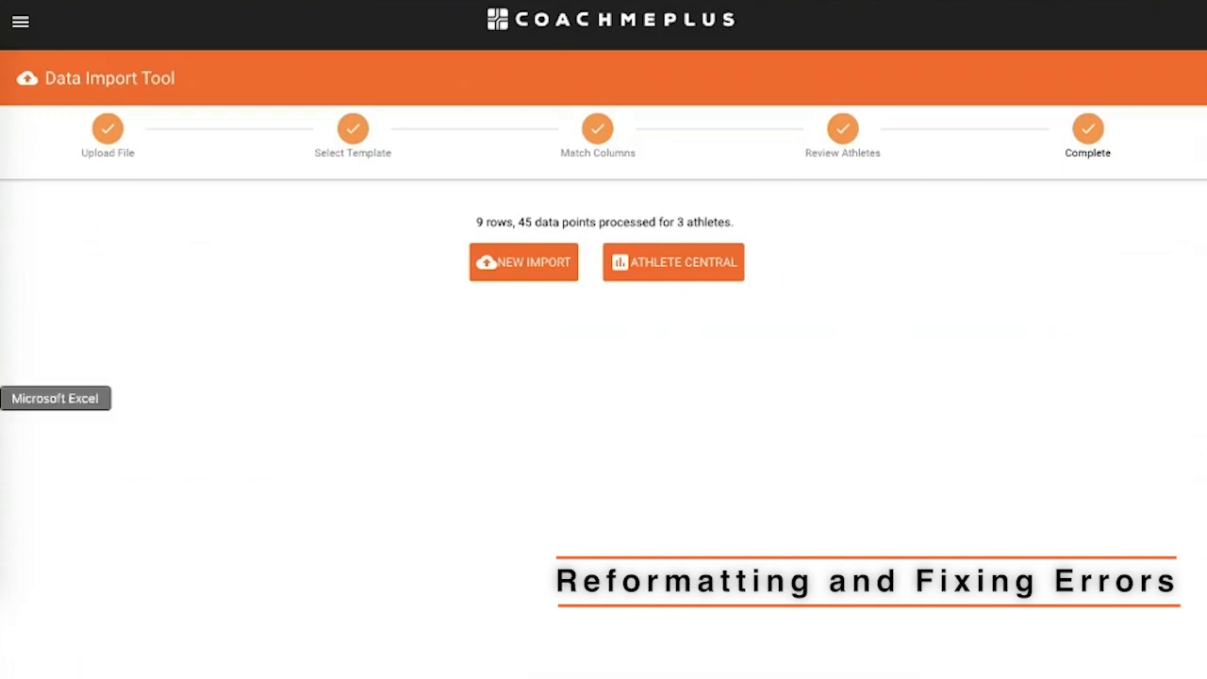
Look over the Demo Drop 2 sheet in Excel and return to the import results in Google Chrome
click(9, 398)
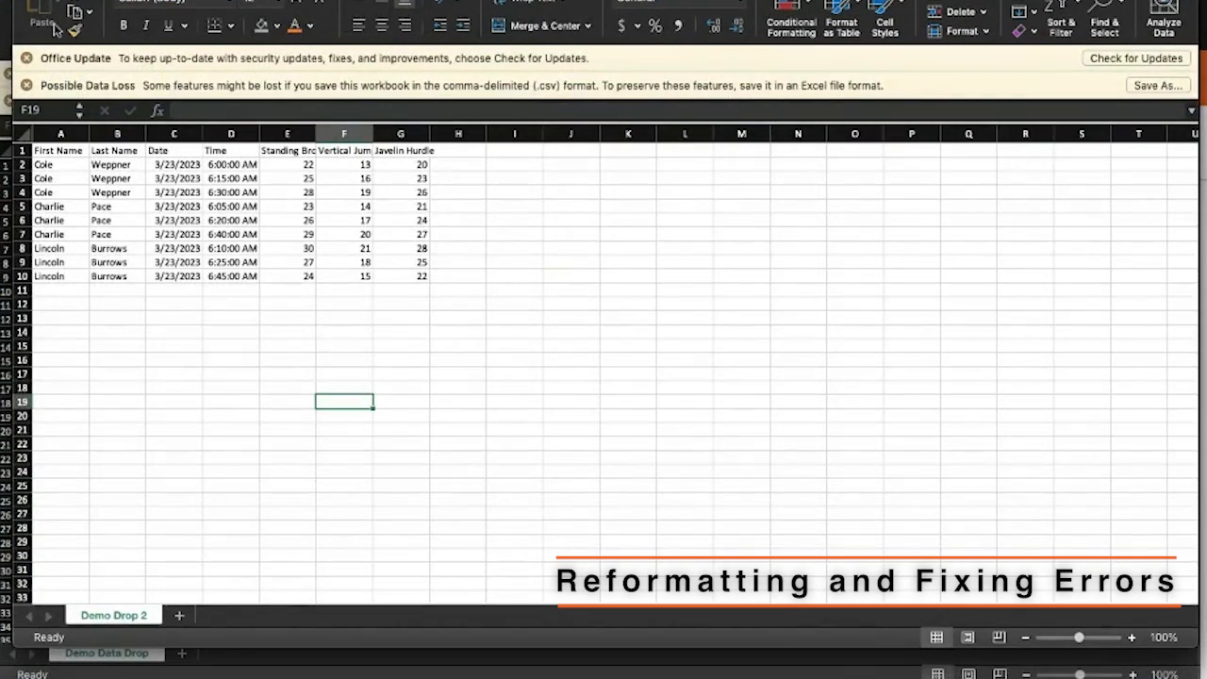
click(10, 250)
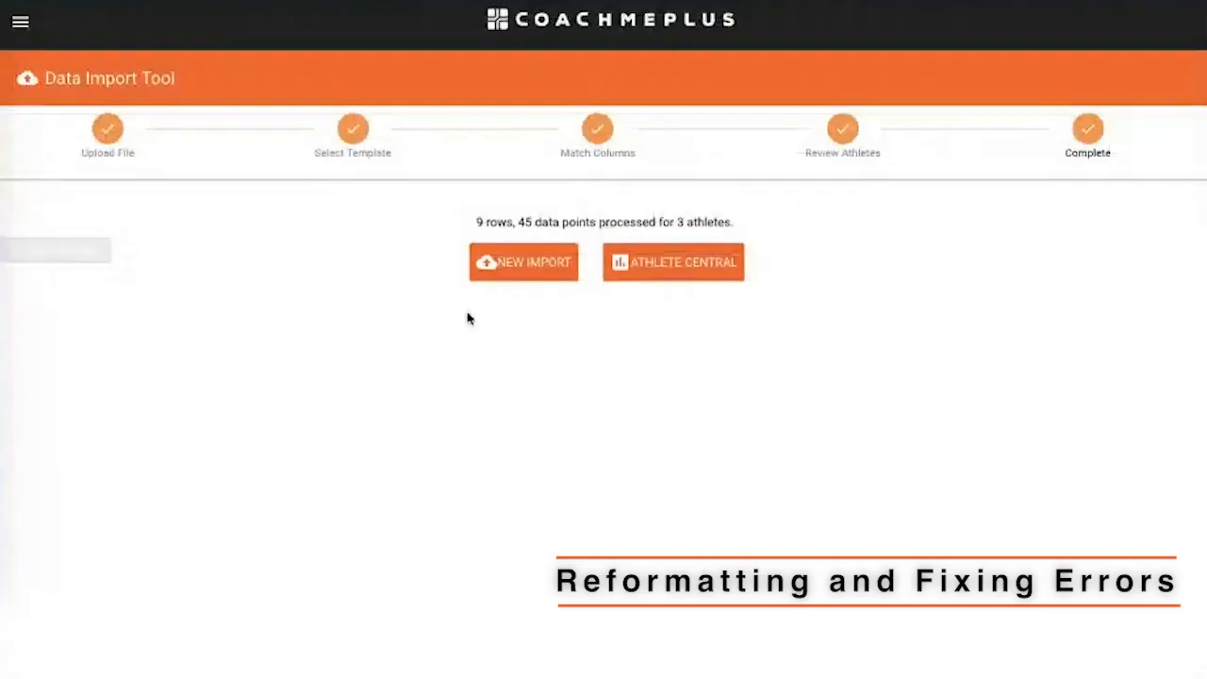
Go from the import results to the administration home page and open the list of import templates in the settings
click(20, 23)
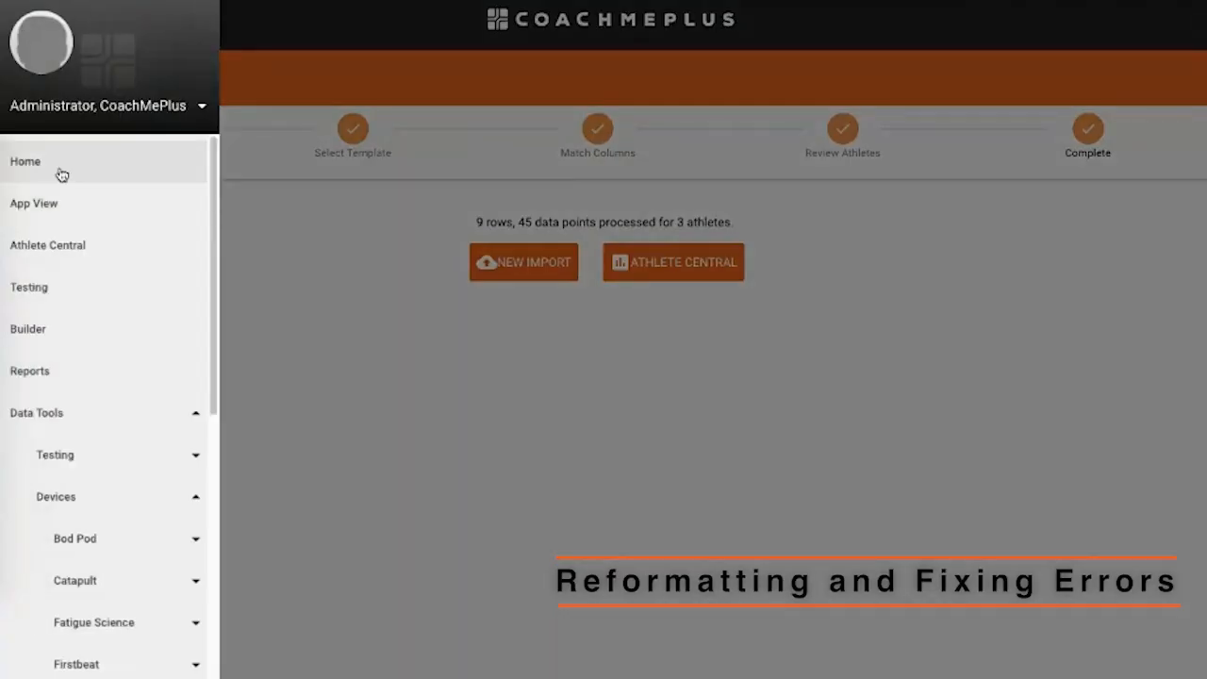
click(44, 161)
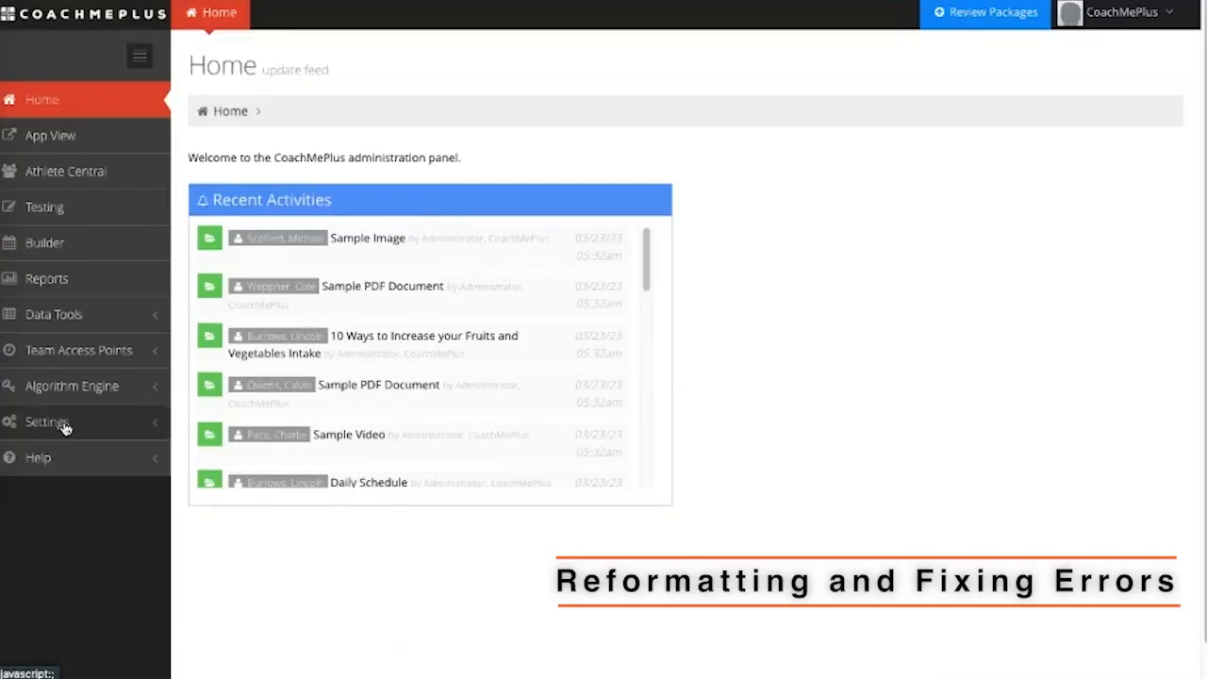
click(64, 427)
scroll(67, 453, down, 2)
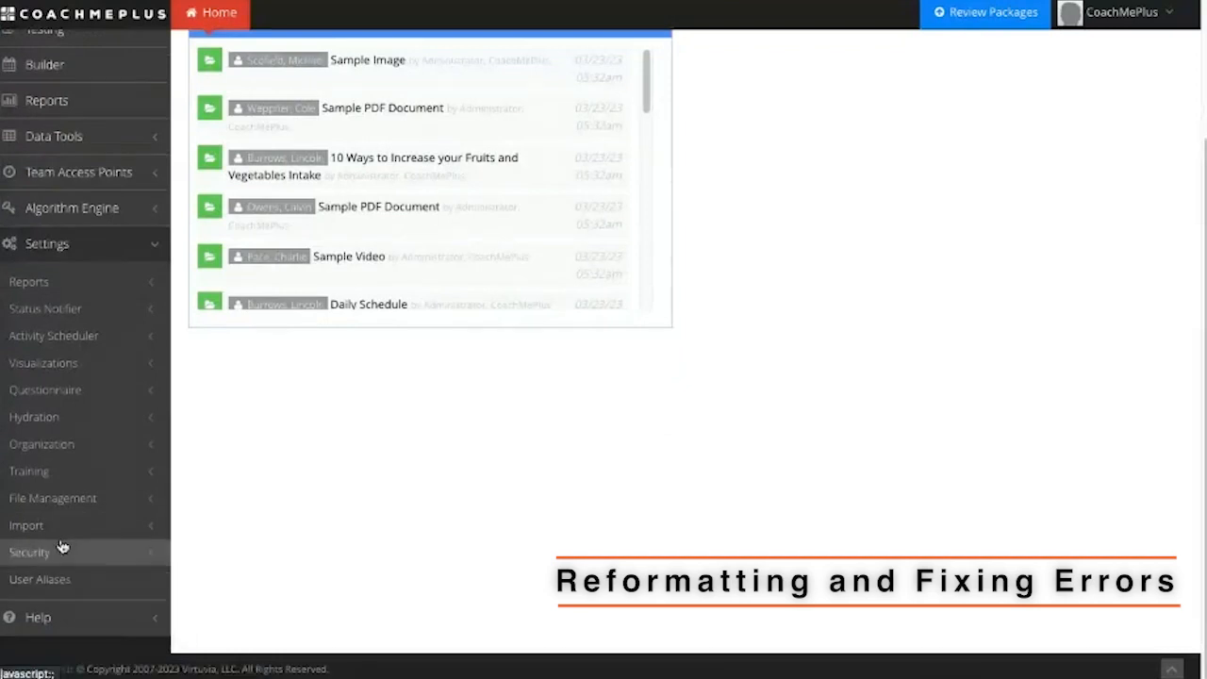
click(59, 535)
click(60, 534)
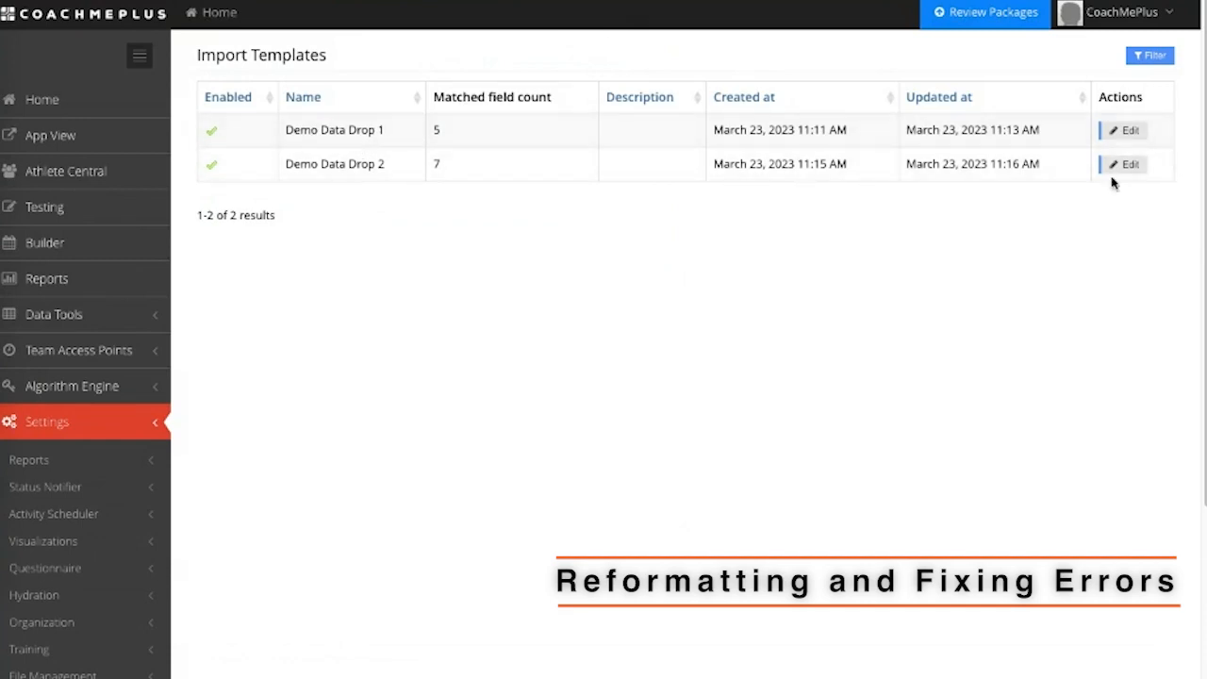
Disable the Demo Data Drop 1 import template, rename it "Demo Data Drop 1 - Old", and save it
click(1129, 131)
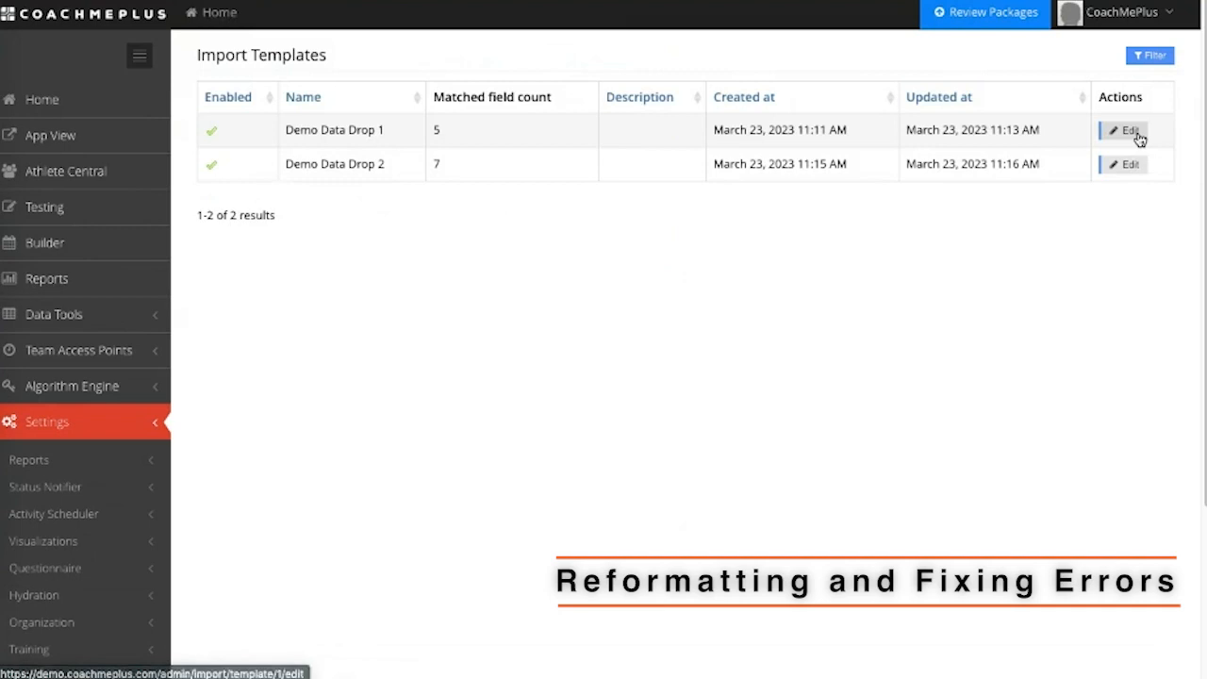
scroll(374, 467, down, 3)
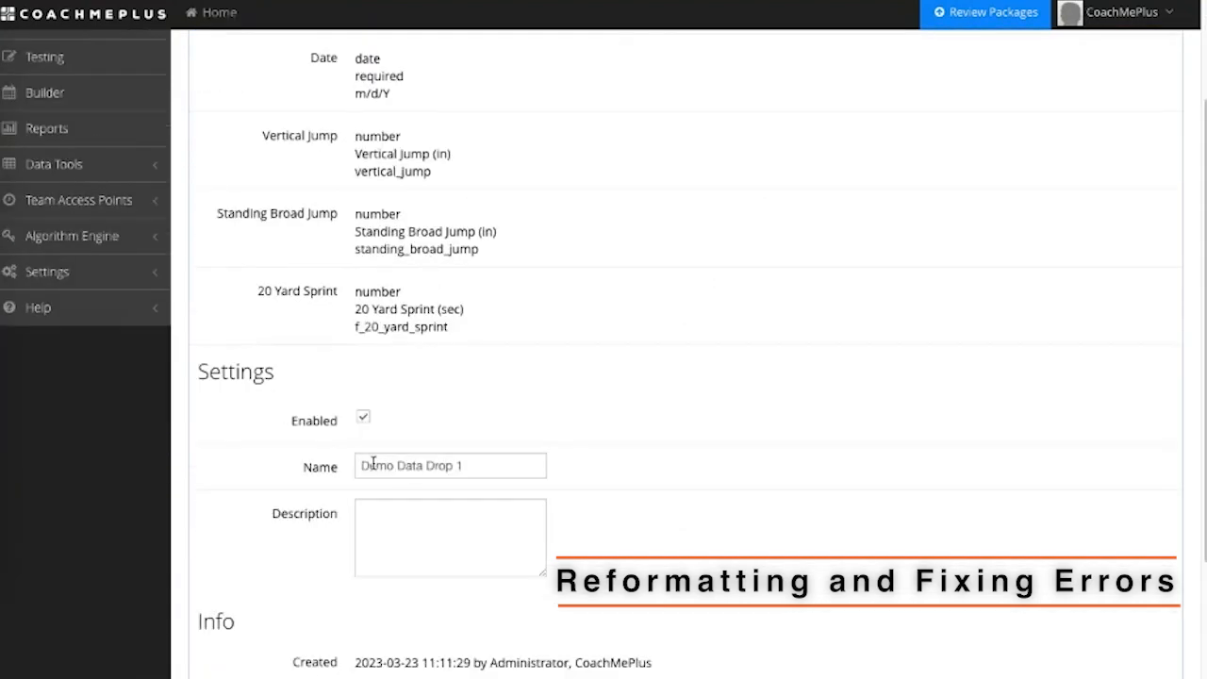
click(516, 460)
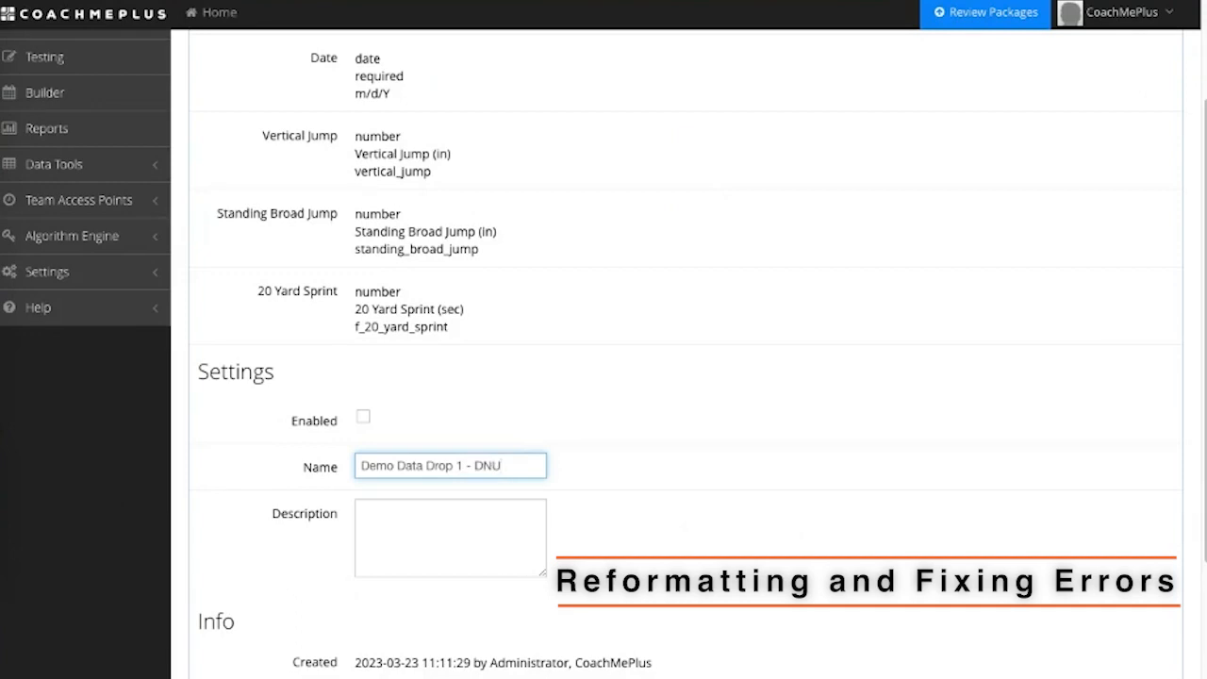
scroll(507, 640, down, 3)
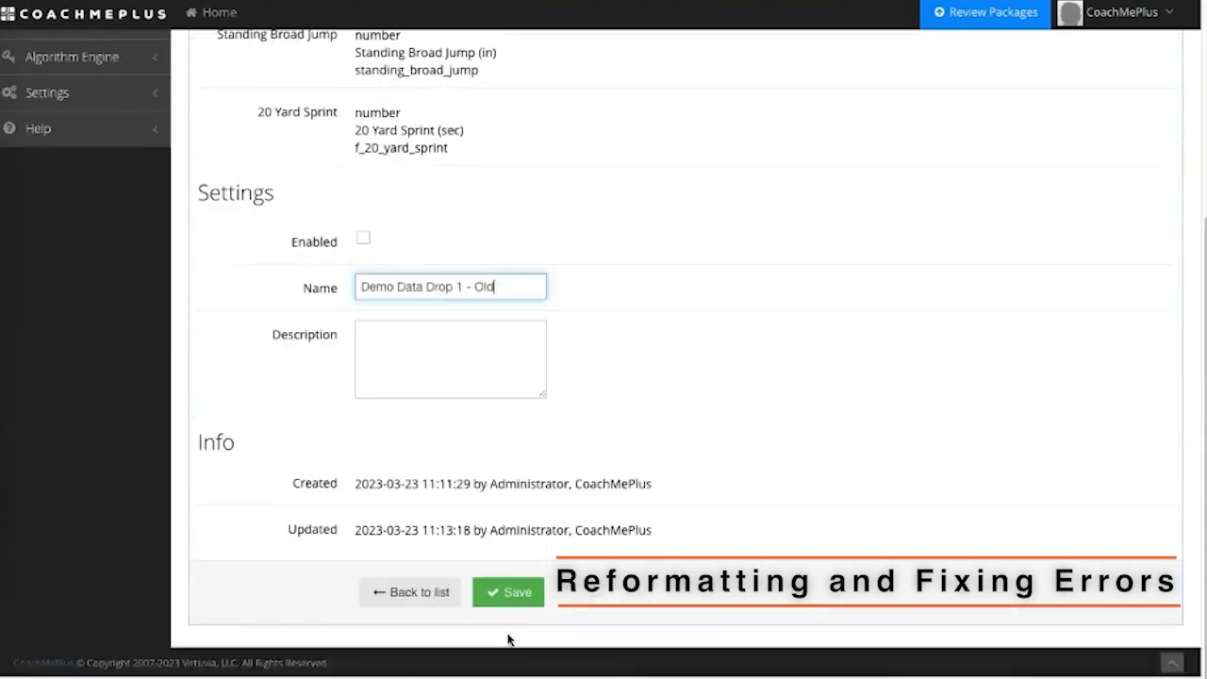
click(502, 598)
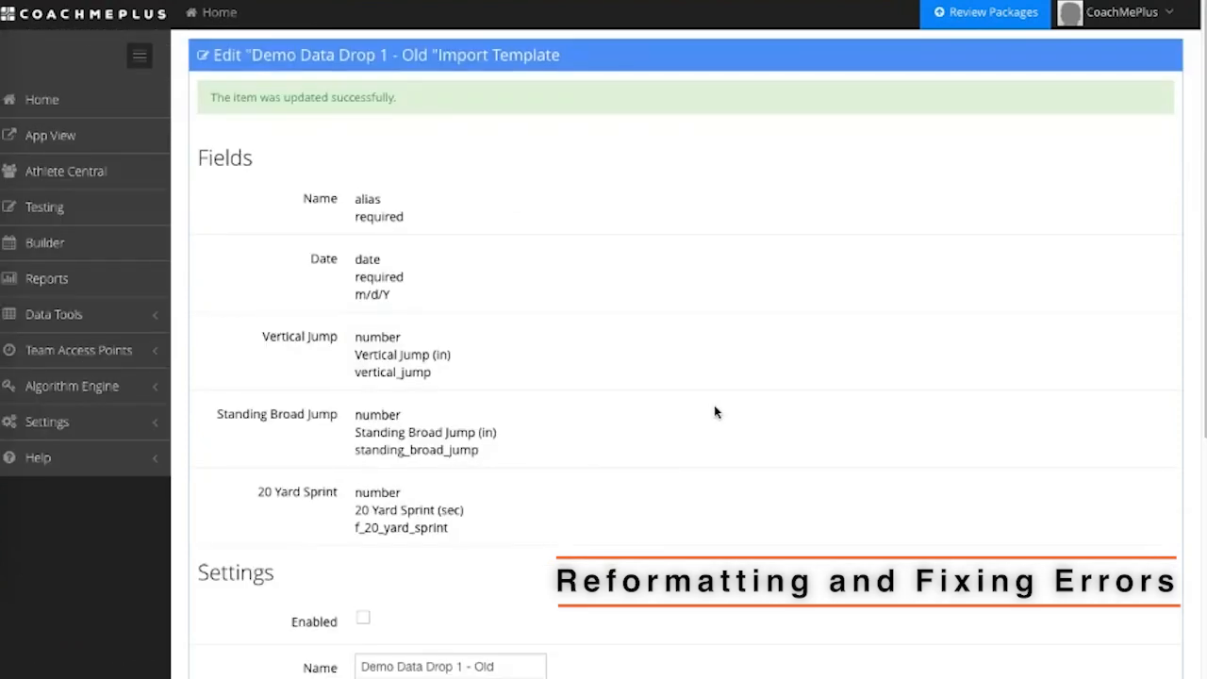
scroll(714, 412, down, 5)
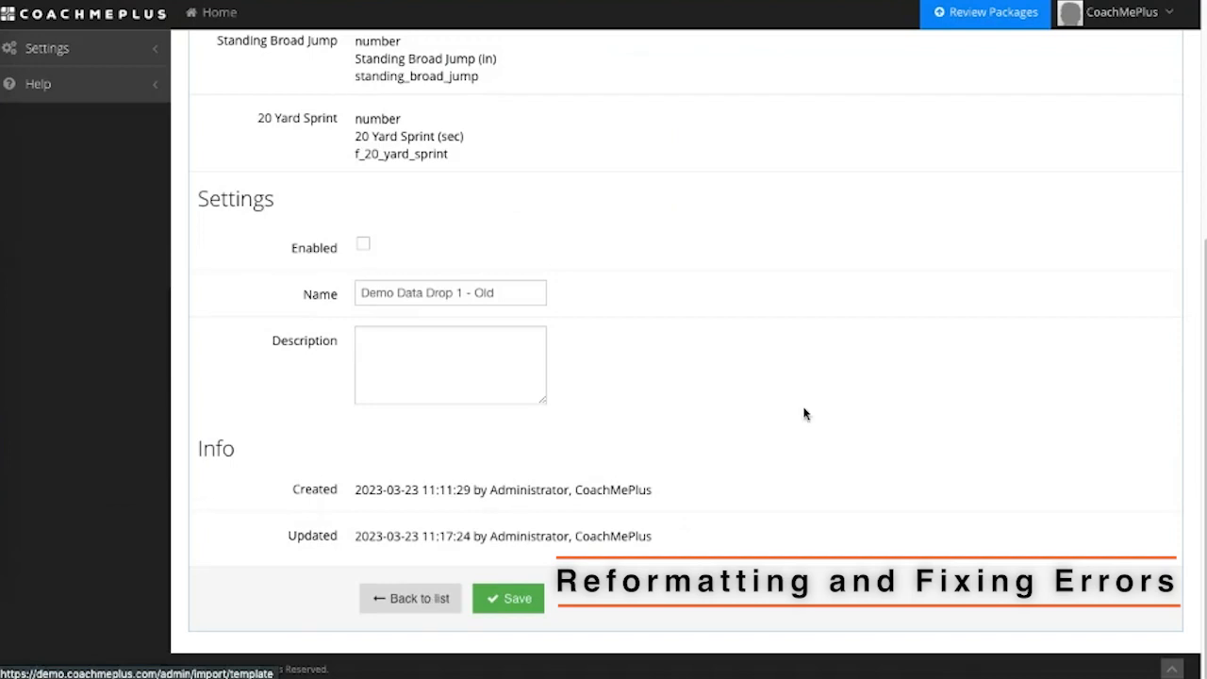